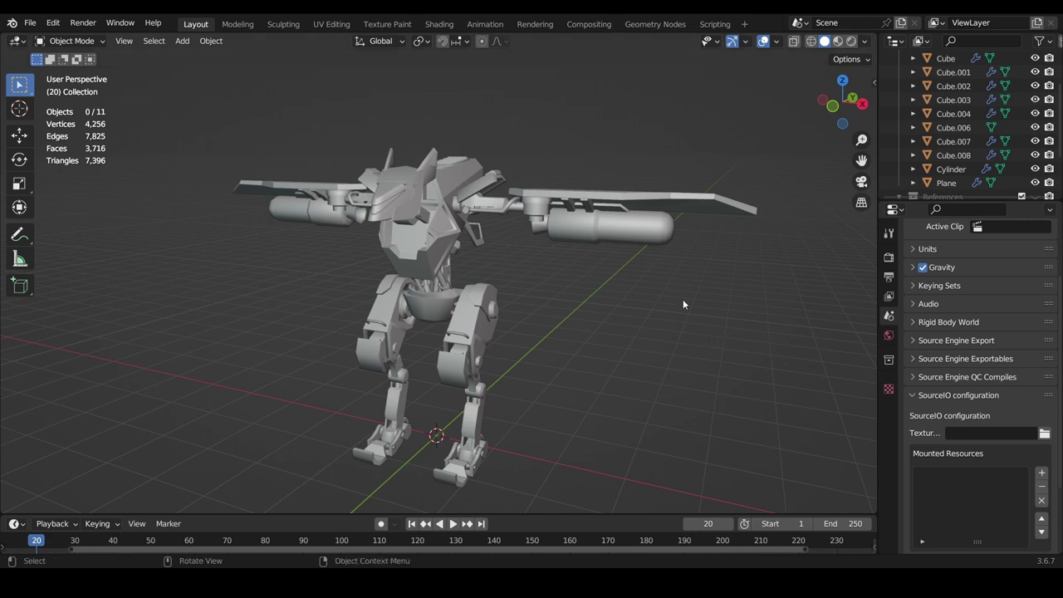
Step: Add an armature at the world origin between the robot's feet and name the object Rig
{"action": "mouse_move", "coordinate": [620, 338]}
{"action": "middle_mouse_down"}
{"action": "mouse_move", "coordinate": [731, 332]}
{"action": "mouse_move", "coordinate": [560, 333]}
{"action": "mouse_move", "coordinate": [625, 326]}
{"action": "mouse_move", "coordinate": [620, 347]}
{"action": "middle_mouse_up"}
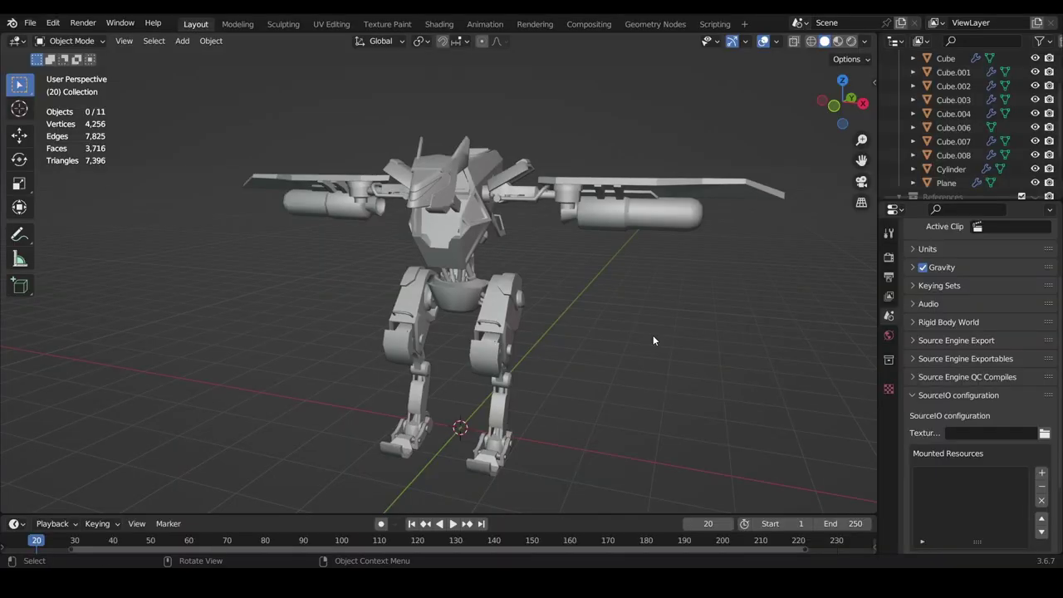
{"action": "middle_click_drag", "start_coordinate": [653, 335], "coordinate": [628, 342]}
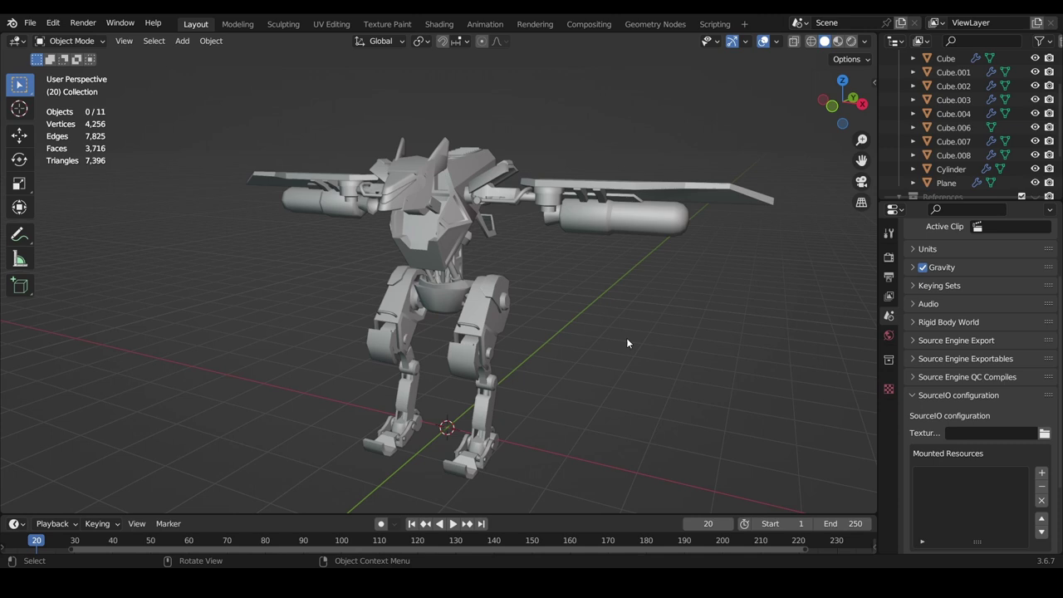
{"action": "key", "text": "shift+a"}
{"action": "left_click", "coordinate": [627, 343]}
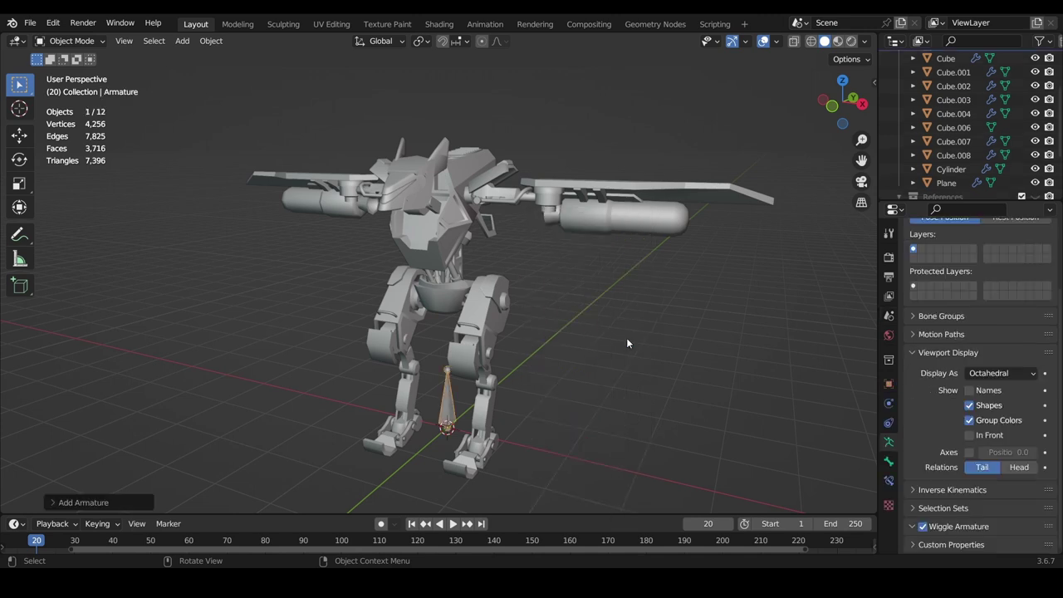
{"action": "left_click", "coordinate": [888, 383]}
{"action": "left_click", "coordinate": [950, 236]}
{"action": "type", "text": "Rig"}
{"action": "key", "text": "Return"}
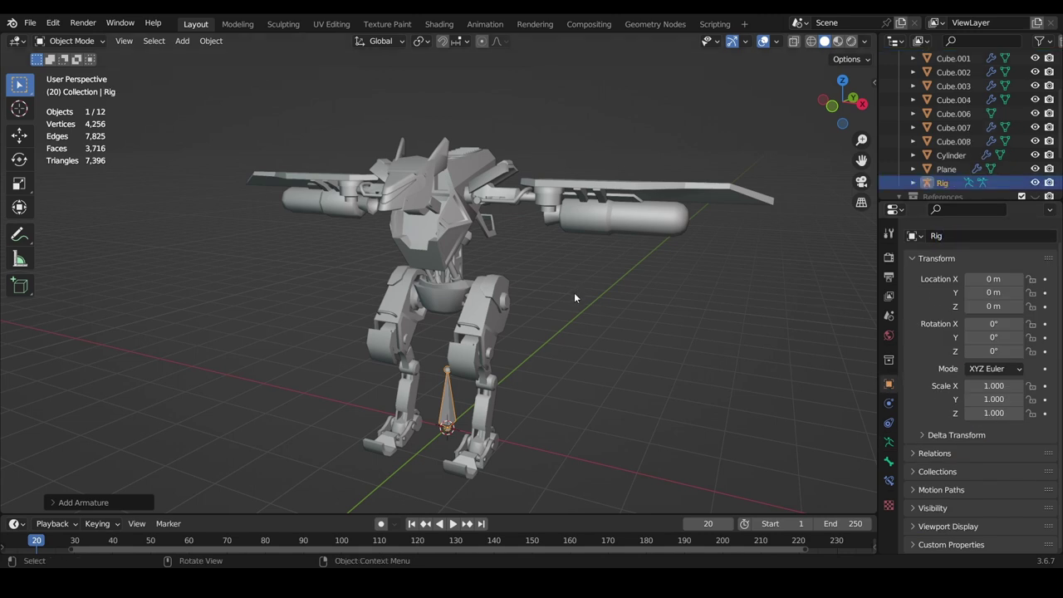
Step: Set the armature's viewport display to Stick, with In Front and Axes enabled
{"action": "left_click", "coordinate": [889, 444]}
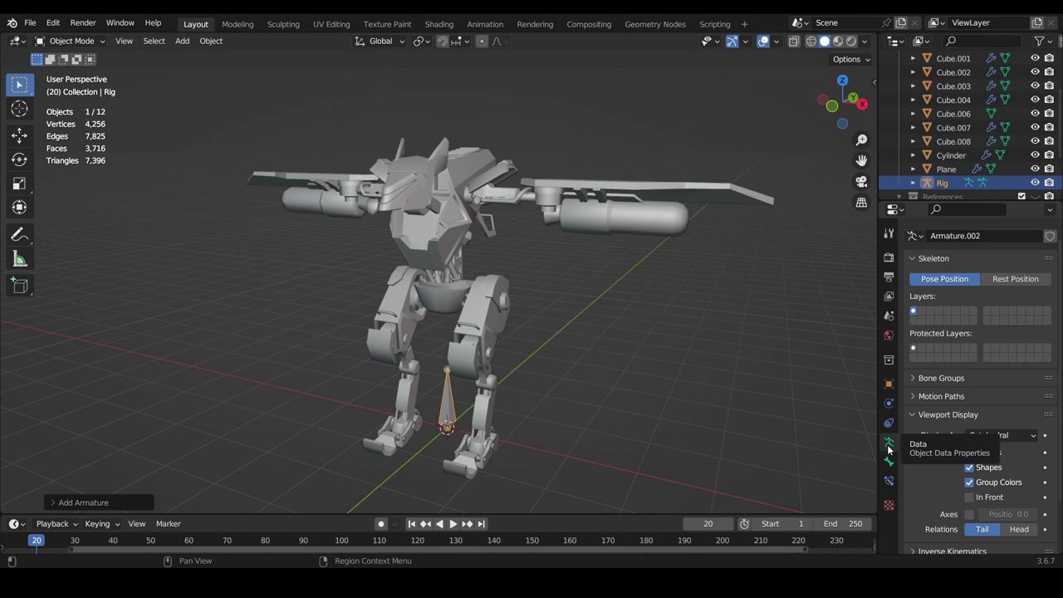
{"action": "left_click", "coordinate": [968, 515]}
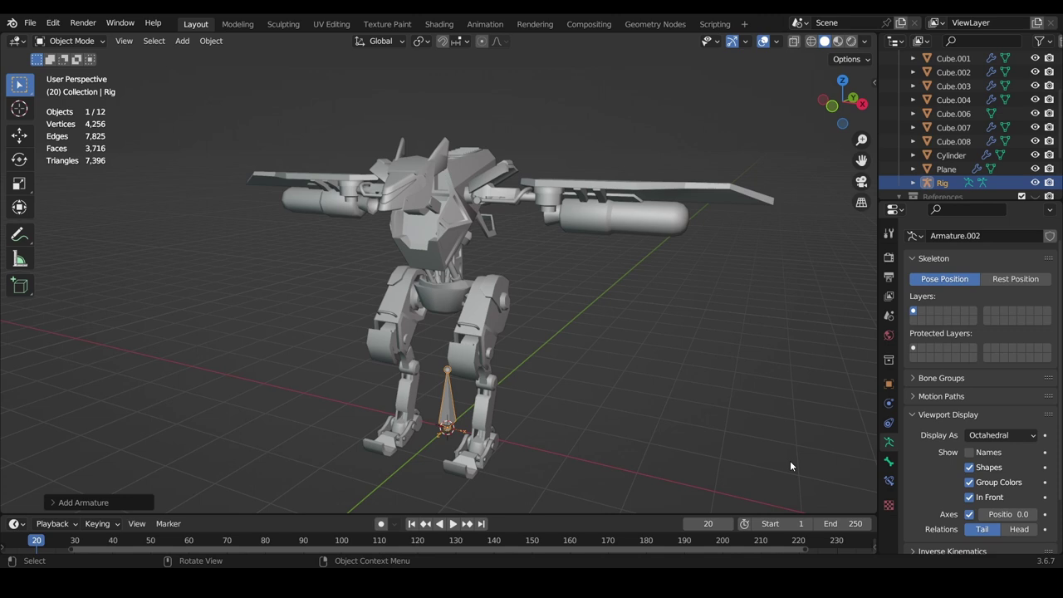
{"action": "left_click", "coordinate": [992, 435]}
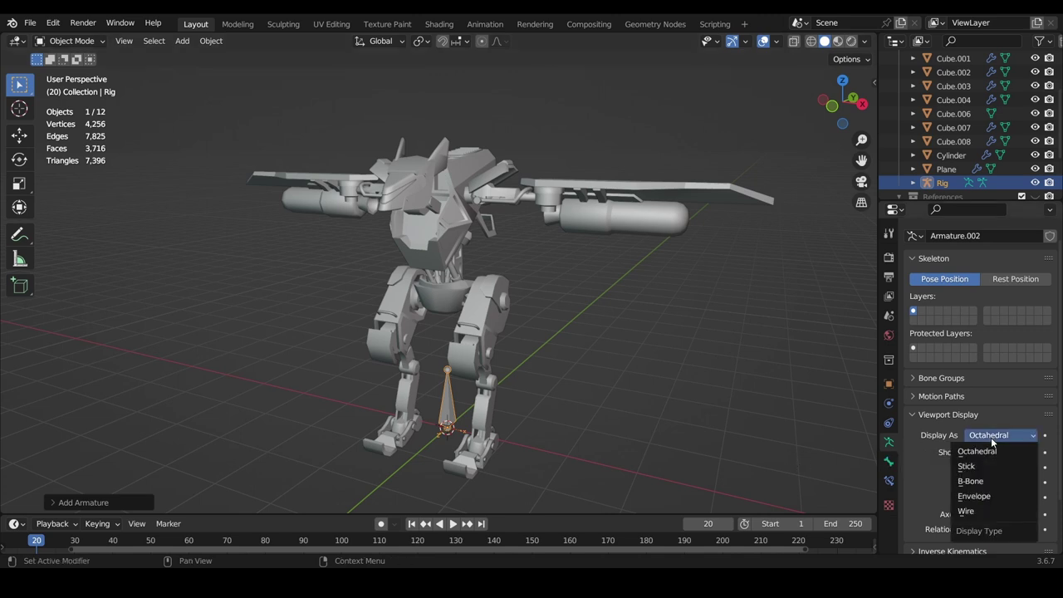
{"action": "left_click", "coordinate": [983, 467]}
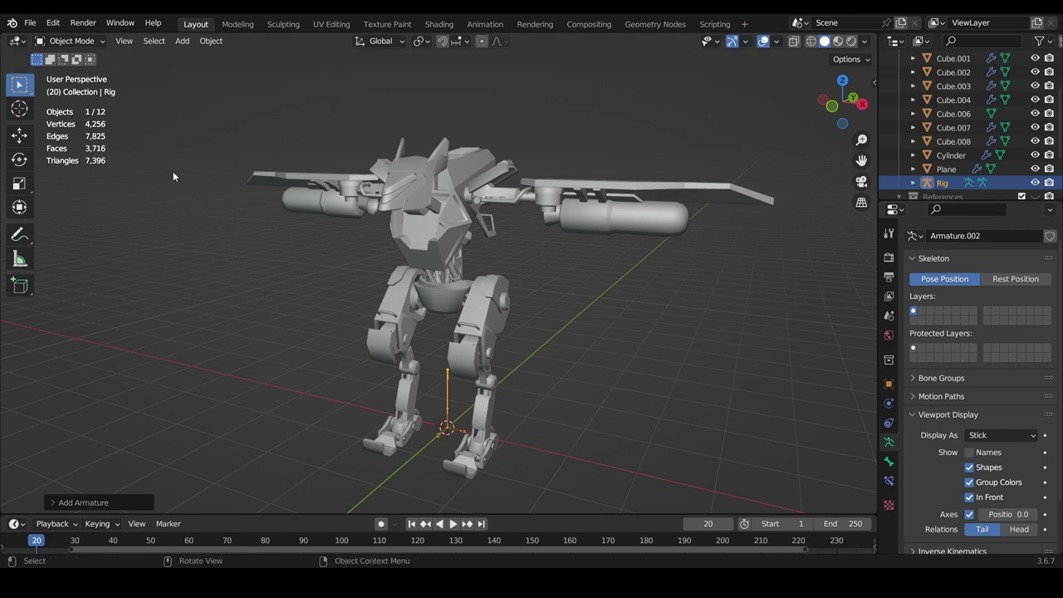
Step: Enter Edit Mode on the rig and scale its first bone down to about 0.64 m tall
{"action": "left_click", "coordinate": [96, 44]}
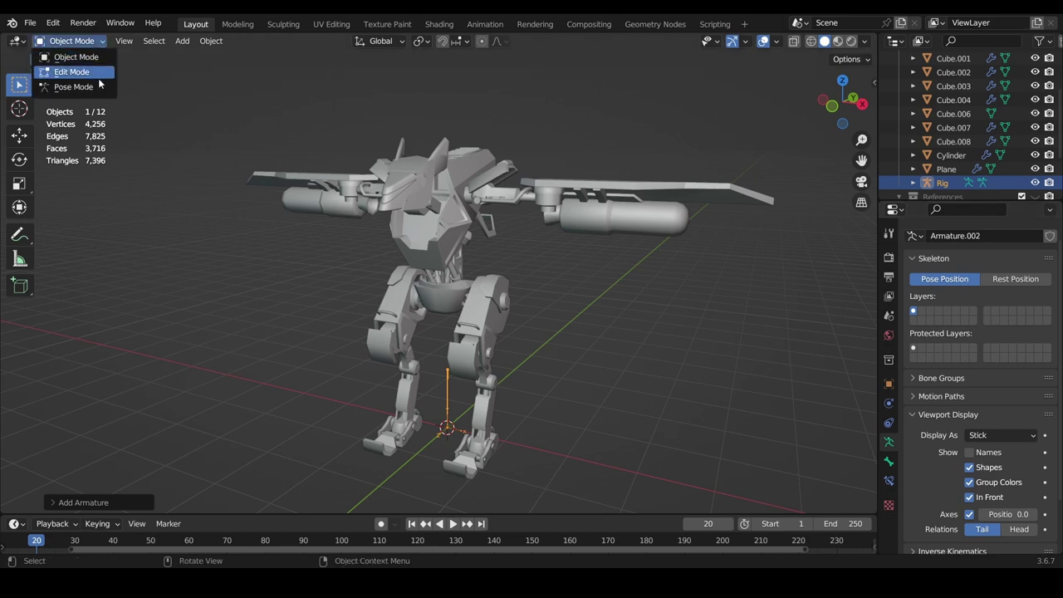
{"action": "left_click", "coordinate": [99, 73]}
{"action": "middle_click_drag", "start_coordinate": [692, 395], "coordinate": [698, 310], "text": "shift"}
{"action": "scroll", "coordinate": [615, 340], "scroll_direction": "up", "scroll_amount": 2}
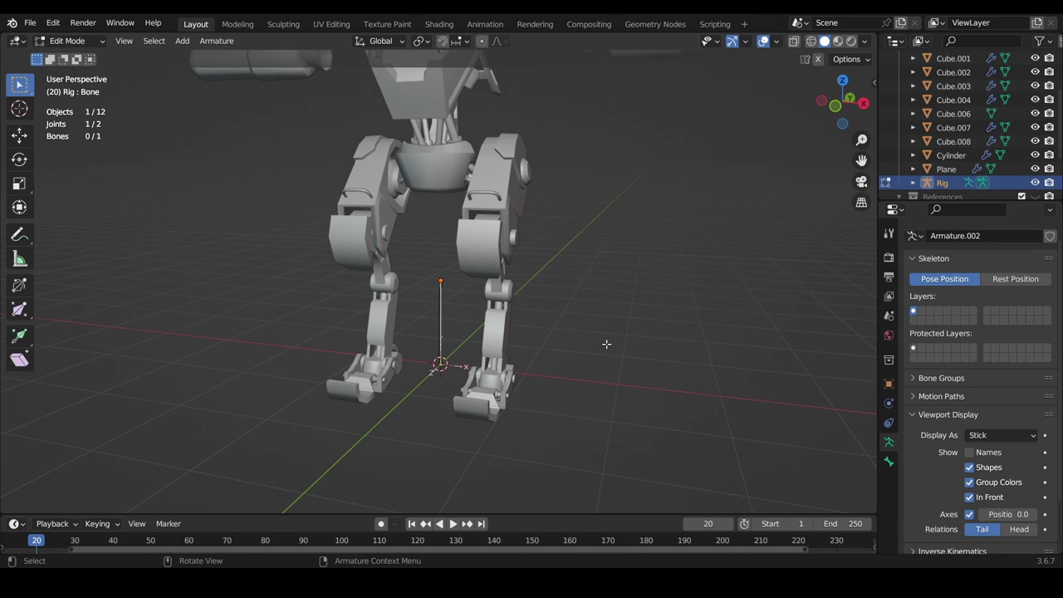
{"action": "middle_click_drag", "start_coordinate": [636, 403], "coordinate": [657, 387]}
{"action": "key", "text": "s"}
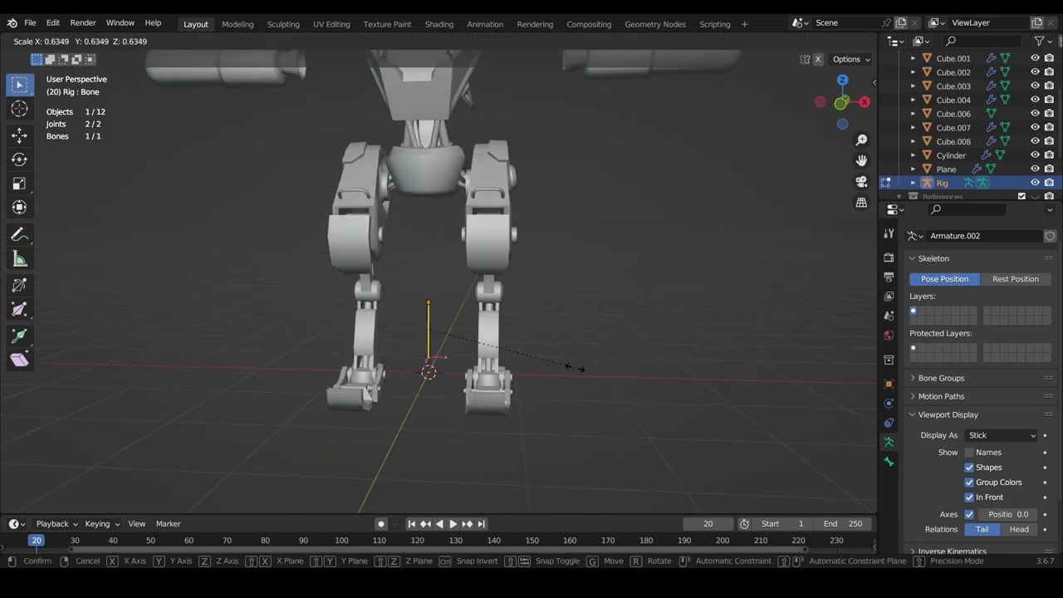
{"action": "left_click", "coordinate": [574, 368]}
Step: Rename the bone standing at the world origin as ControlBone
{"action": "left_click", "coordinate": [888, 462]}
{"action": "double_click", "coordinate": [995, 237]}
{"action": "type", "text": "C"}
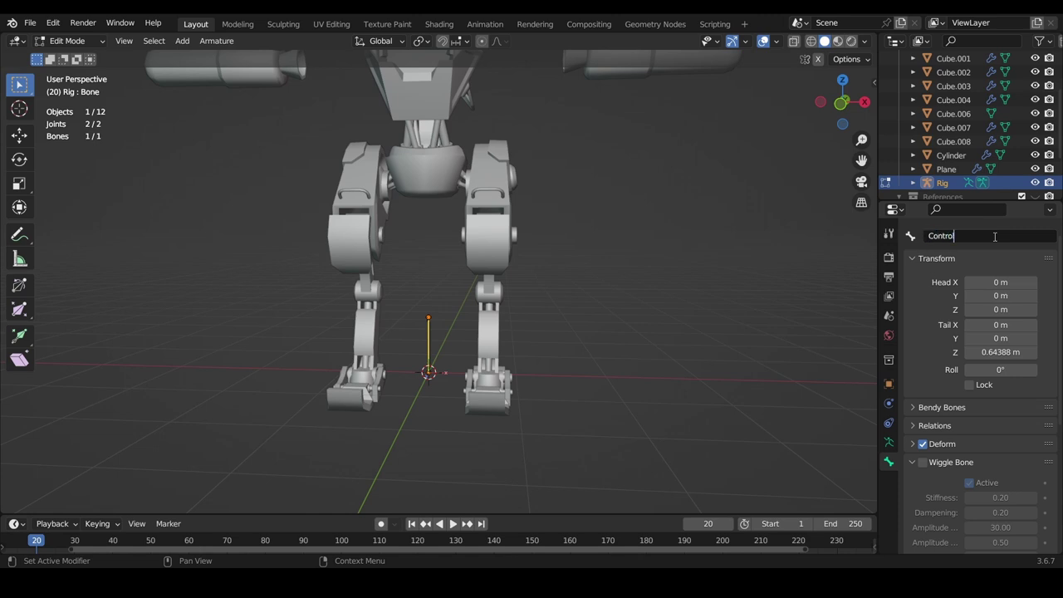
{"action": "type", "text": "ontrolBone"}
{"action": "key", "text": "Return"}
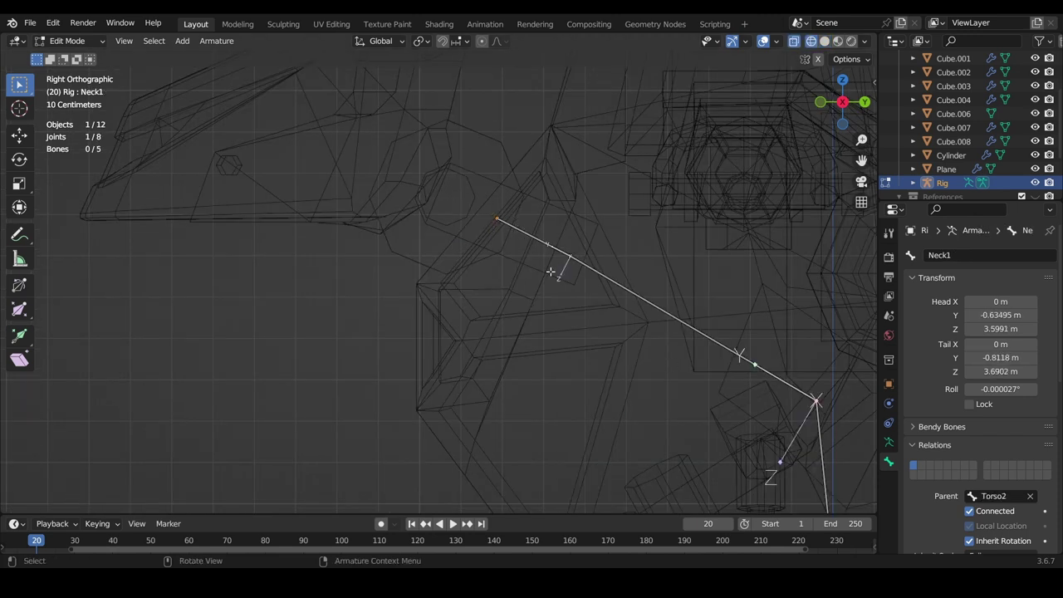
Step: Leave rig editing, return to solid shading, and open the body mesh Cube.004 in Edit Mode
{"action": "left_click", "coordinate": [540, 243]}
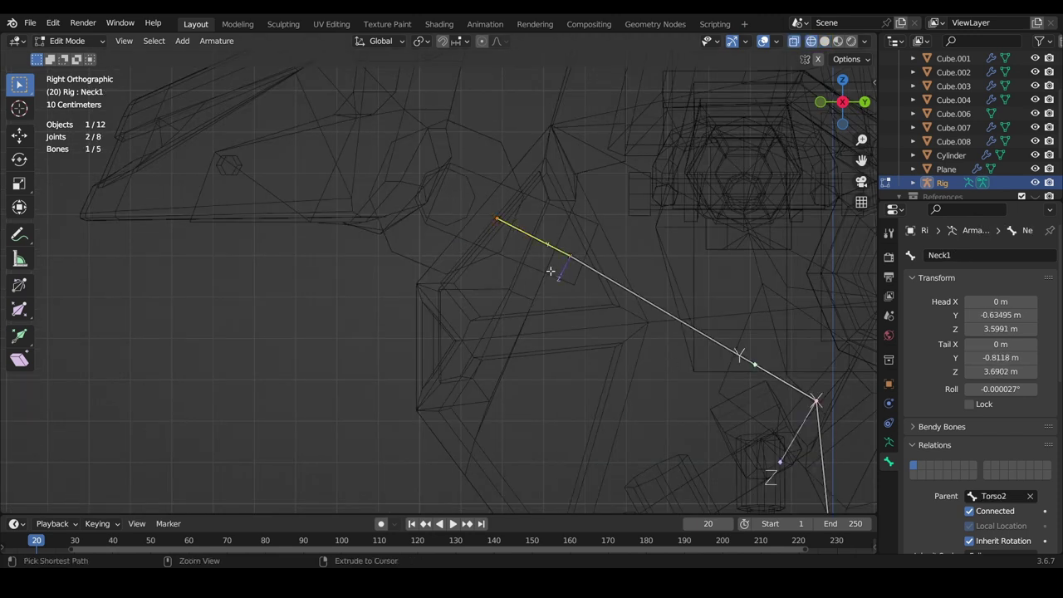
{"action": "left_click", "coordinate": [515, 226]}
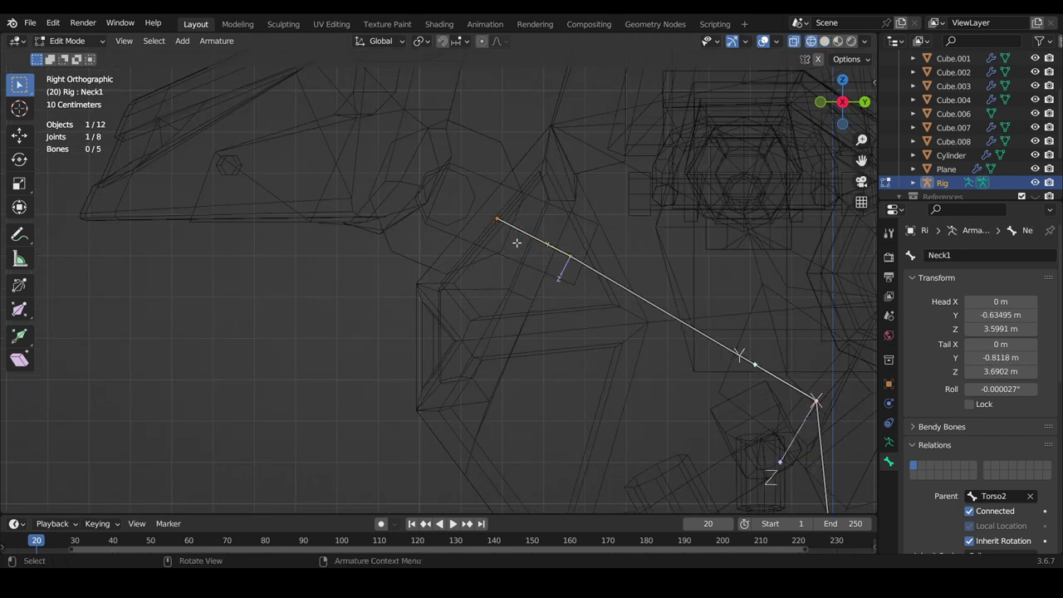
{"action": "left_click", "coordinate": [68, 41]}
{"action": "left_click", "coordinate": [70, 52]}
{"action": "key", "text": "shift+z"}
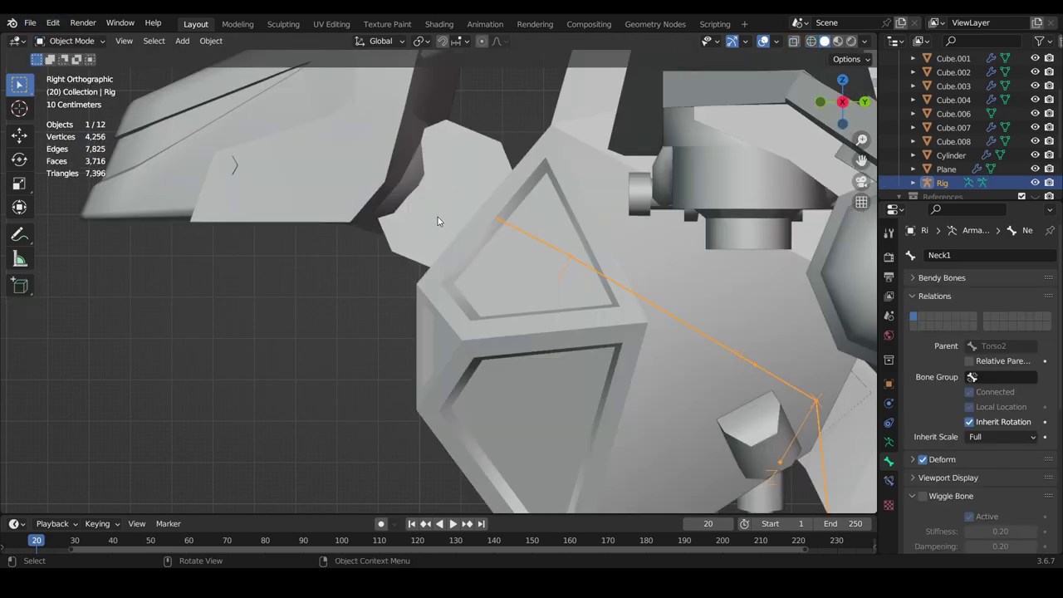
{"action": "left_click", "coordinate": [438, 221]}
{"action": "left_click", "coordinate": [65, 39]}
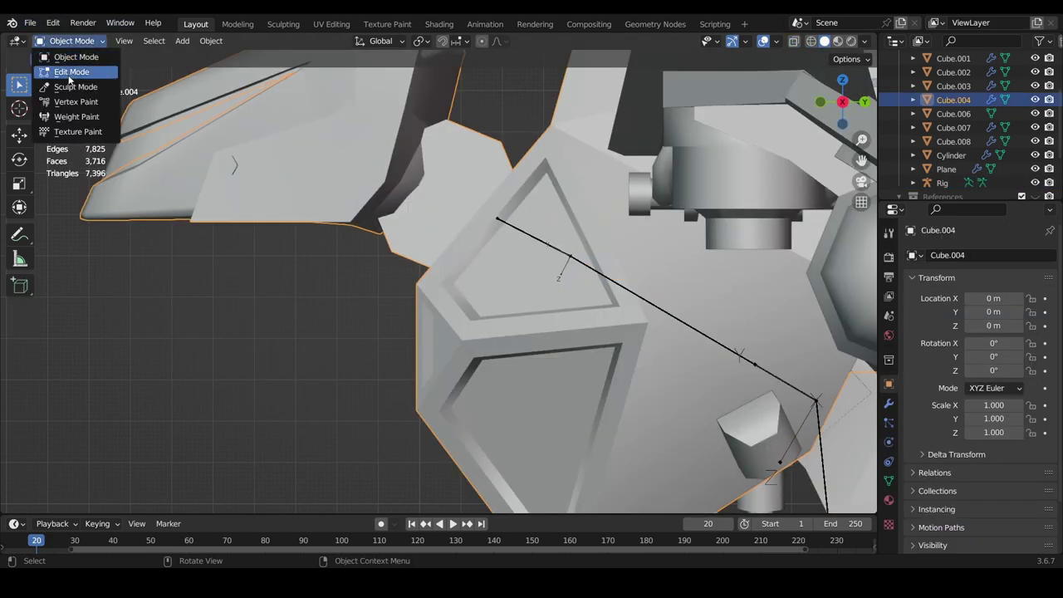
{"action": "left_click", "coordinate": [70, 74]}
Step: Select the eight-sided edge loop at the head's neck joint and snap the 3D cursor to its centre
{"action": "middle_click_drag", "start_coordinate": [249, 228], "coordinate": [341, 206]}
{"action": "key", "text": "2"}
{"action": "left_click", "coordinate": [352, 208], "text": "alt"}
{"action": "scroll", "coordinate": [357, 212], "scroll_direction": "up", "scroll_amount": 2}
{"action": "key", "text": "shift+z"}
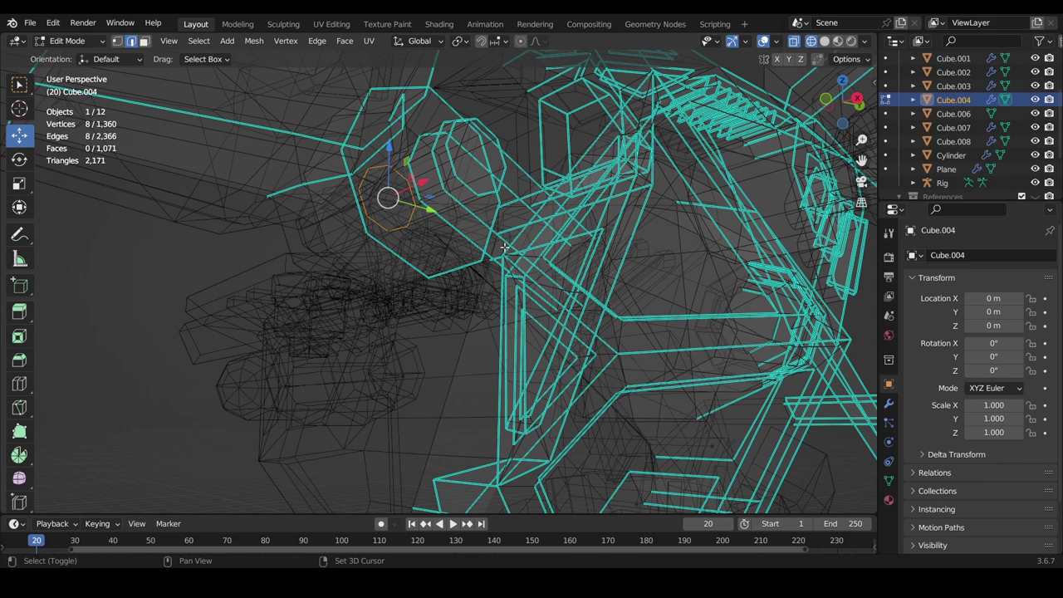
{"action": "key", "text": "shift+s"}
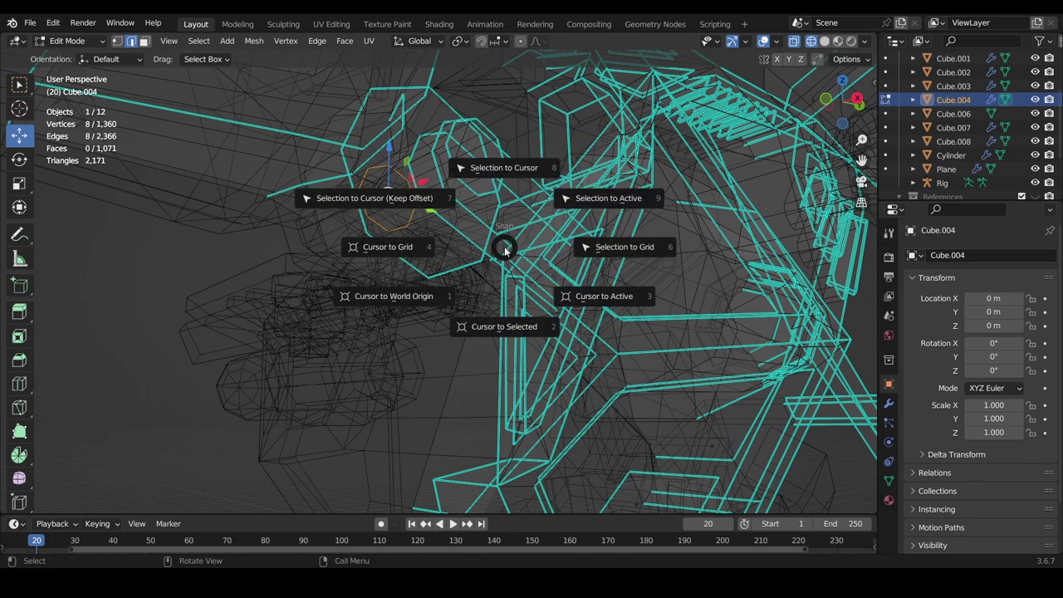
{"action": "left_click", "coordinate": [513, 324]}
Step: Leave mesh editing, restore solid shading, and put the rig into Pose Mode
{"action": "left_click", "coordinate": [66, 41]}
{"action": "left_click", "coordinate": [67, 57]}
{"action": "key", "text": "shift+z"}
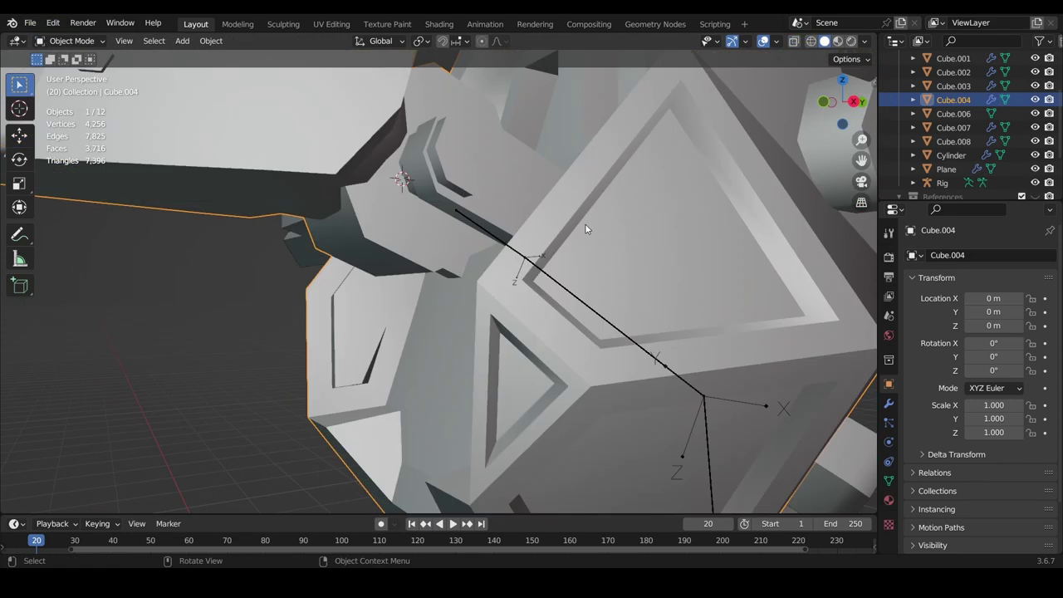
{"action": "left_click", "coordinate": [546, 274]}
{"action": "left_click", "coordinate": [67, 41]}
{"action": "left_click", "coordinate": [67, 83]}
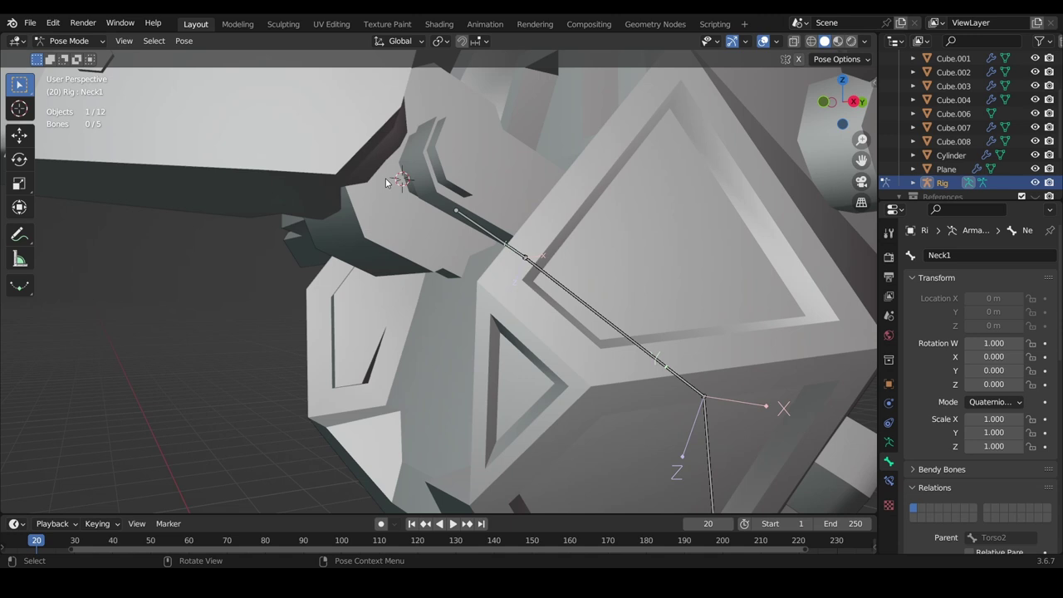
Step: Try rotating the Neck1 bone in the right orthographic view to test its pivot
{"action": "left_click", "coordinate": [456, 214]}
{"action": "left_click", "coordinate": [853, 101]}
{"action": "key", "text": "r"}
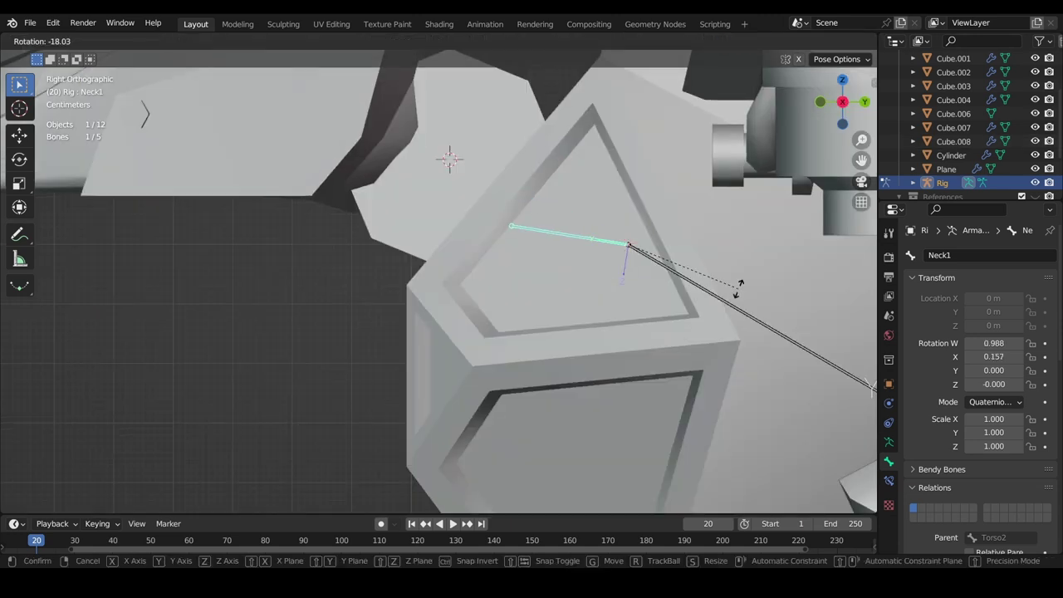
{"action": "left_click", "coordinate": [605, 214]}
Step: In Edit Mode with wireframe shading, move Neck1's tail to about Y -0.776 m, Z 3.660 m
{"action": "left_click", "coordinate": [67, 41]}
{"action": "left_click", "coordinate": [66, 71]}
{"action": "key", "text": "shift+z"}
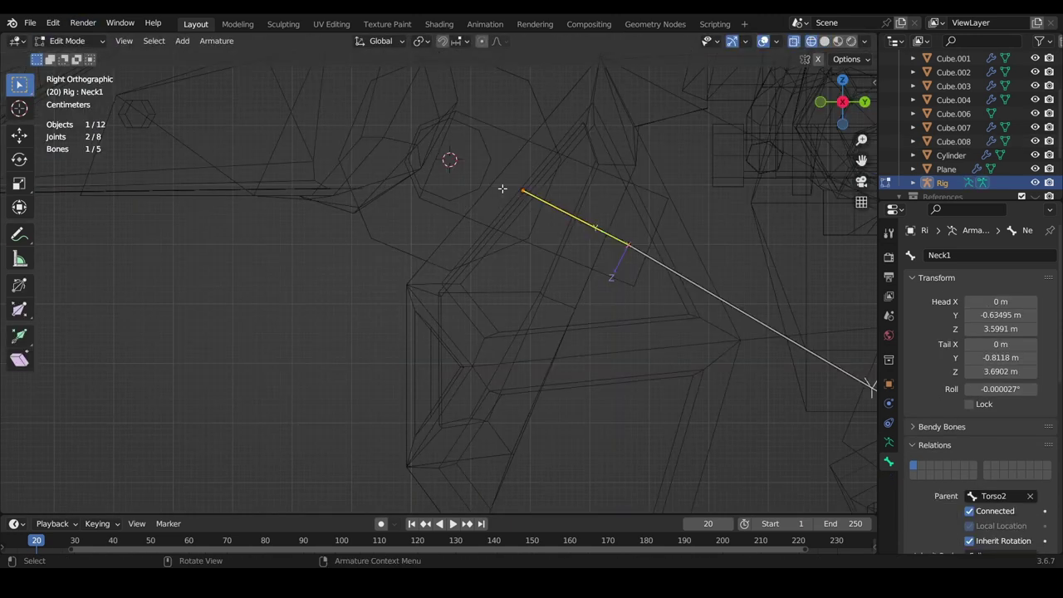
{"action": "left_click", "coordinate": [522, 188]}
{"action": "key", "text": "g"}
{"action": "left_click", "coordinate": [582, 237]}
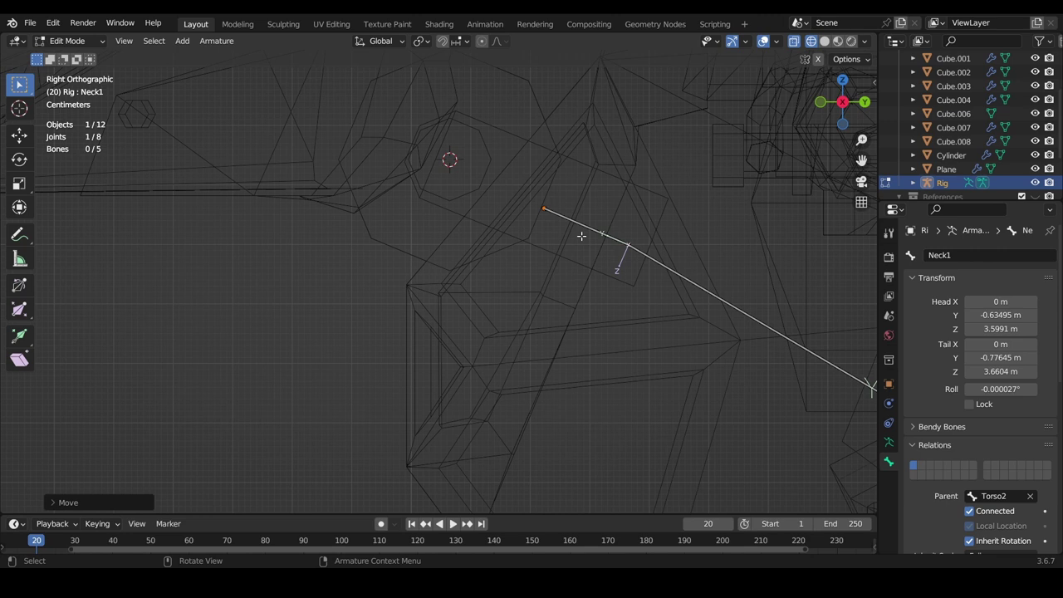
Step: Extrude a bone from Neck1's tail toward the head, ending at about Y -0.949 m, Z 3.725 m
{"action": "key", "text": "e"}
{"action": "left_click", "coordinate": [512, 204]}
{"action": "left_click", "coordinate": [522, 199]}
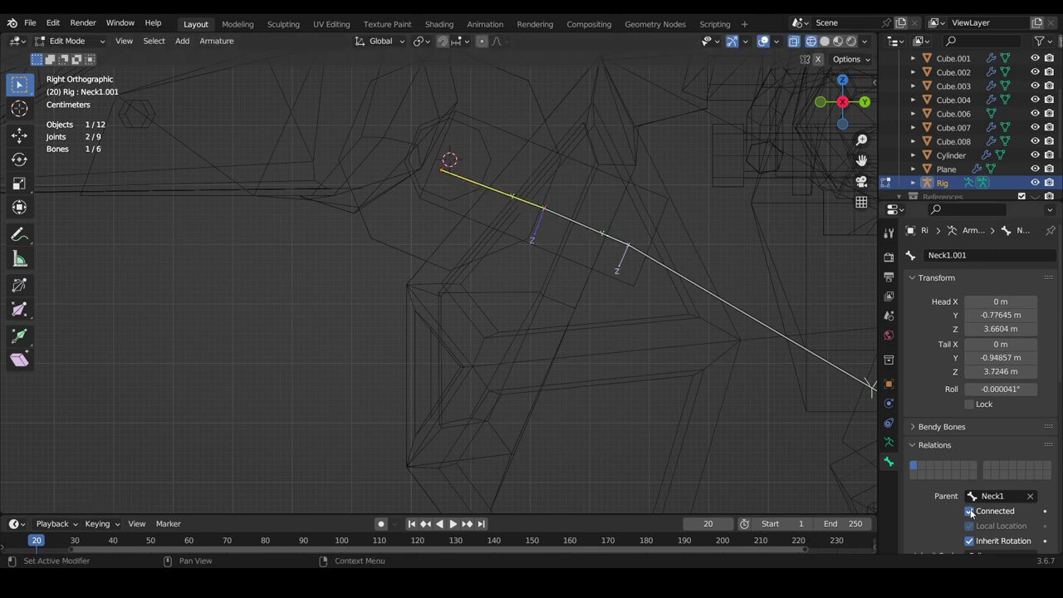
Step: Disconnect the extruded neck bone from its parent and snap it to the 3D cursor at the head joint
{"action": "left_click", "coordinate": [970, 512]}
{"action": "right_click", "coordinate": [564, 239]}
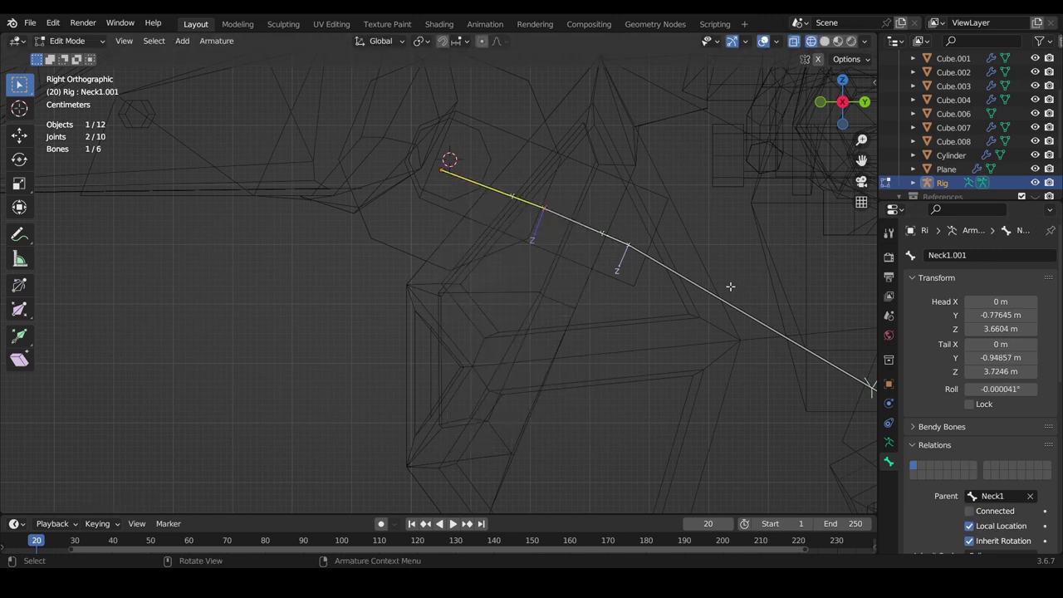
{"action": "key", "text": "shift+s"}
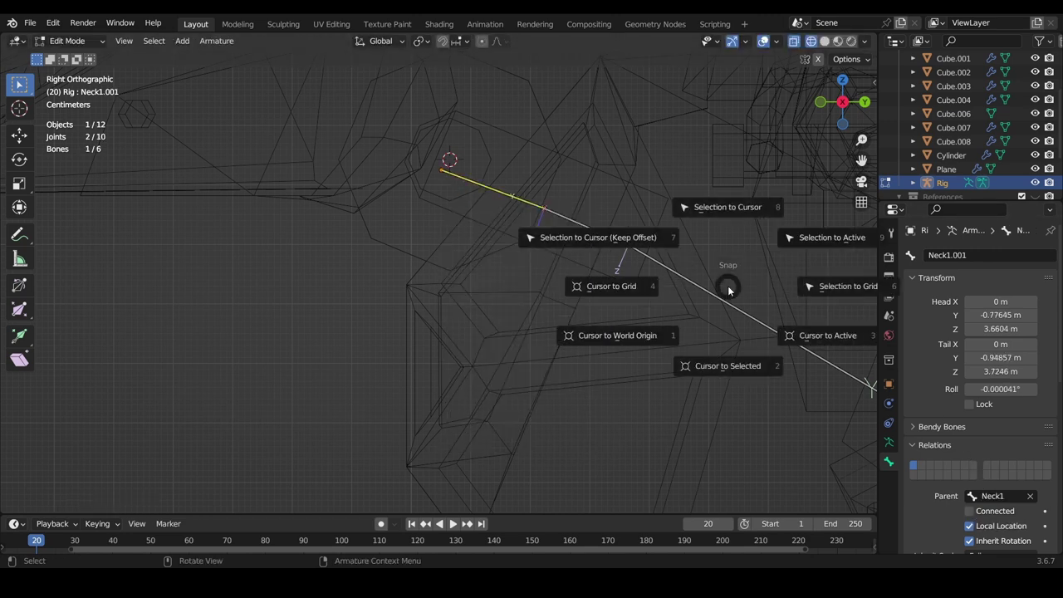
{"action": "left_click", "coordinate": [726, 216]}
{"action": "key", "text": "r"}
{"action": "key", "text": "Escape"}
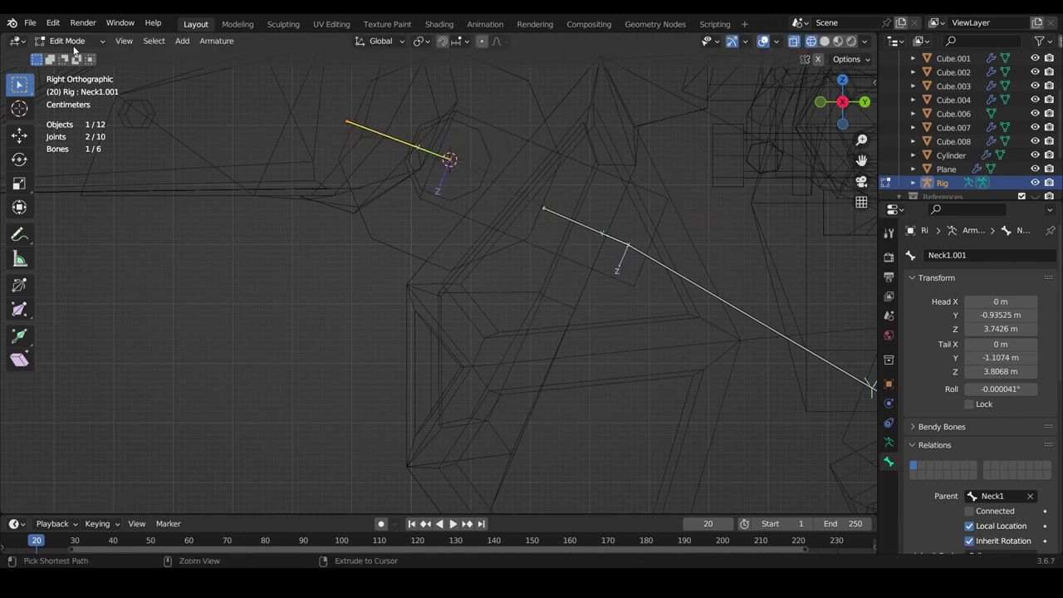
Step: Test-rotate the bone at the head joint in Pose Mode, then clear its rotation
{"action": "left_click", "coordinate": [70, 41]}
{"action": "left_click", "coordinate": [83, 88]}
{"action": "key", "text": "r"}
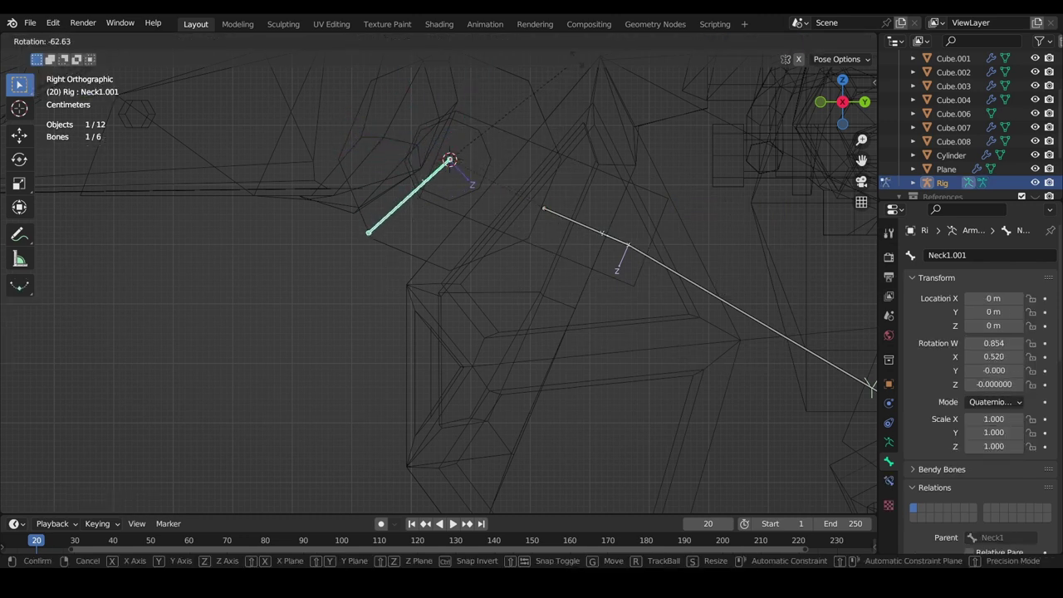
{"action": "left_click", "coordinate": [446, 259]}
{"action": "key", "text": "alt+r"}
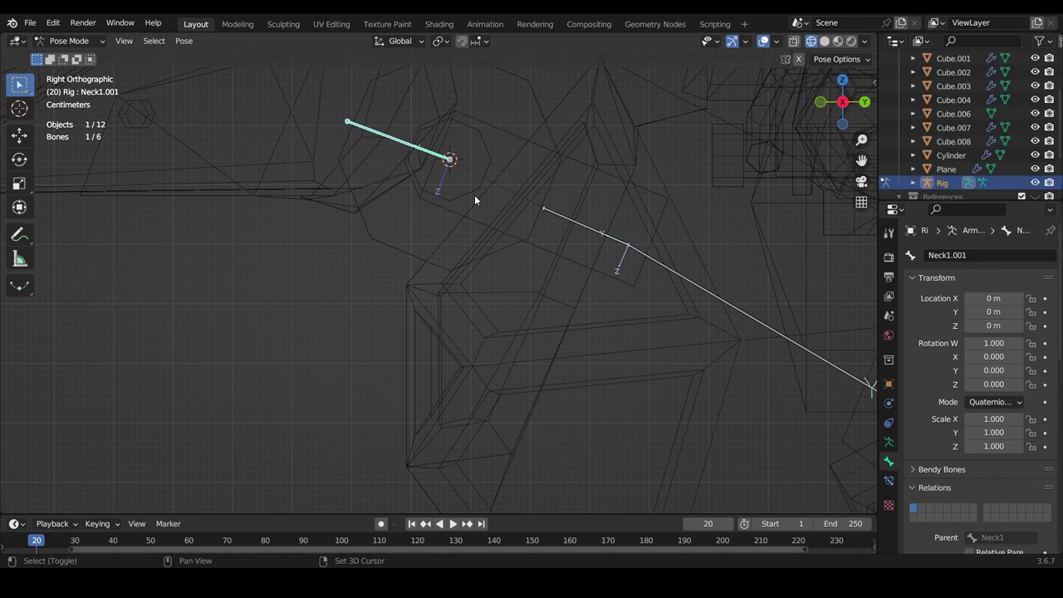
Step: Reset the 3D cursor to the world origin, frame the head joint bone, and return to Edit Mode
{"action": "key", "text": "shift+c"}
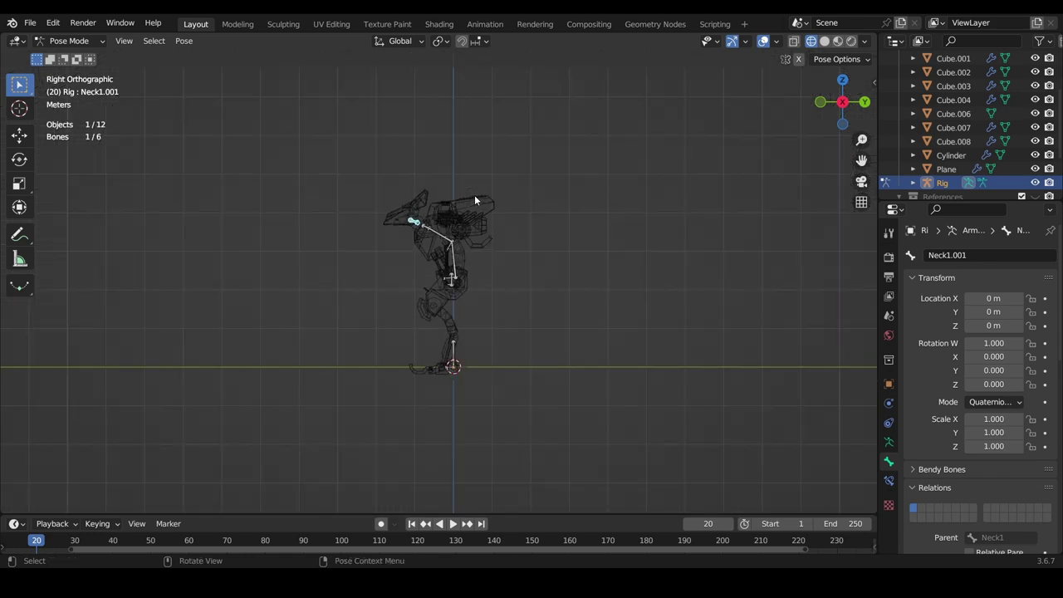
{"action": "key", "text": "KP_Decimal"}
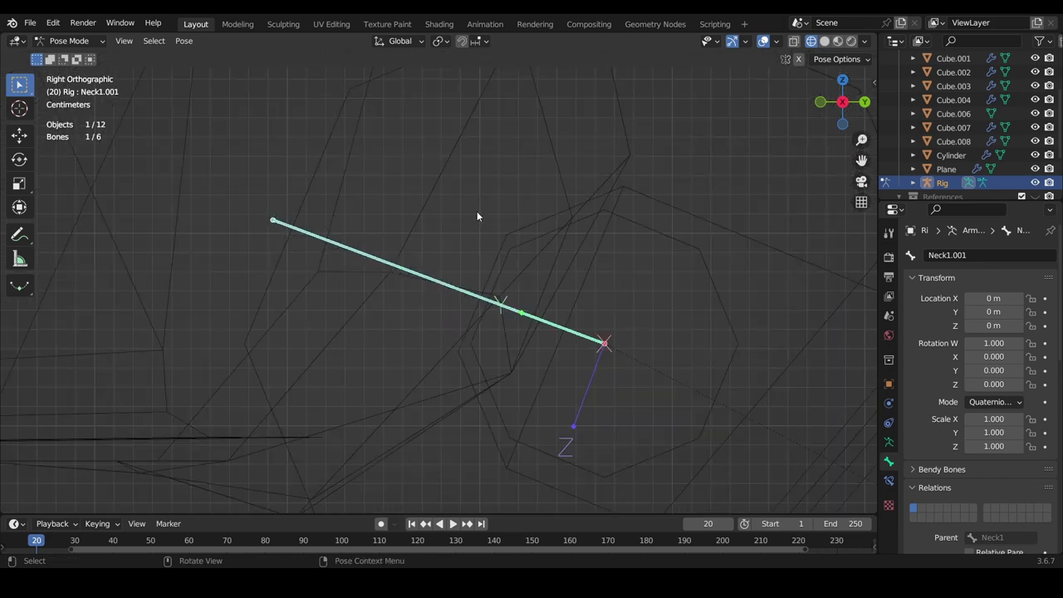
{"action": "left_click", "coordinate": [80, 75]}
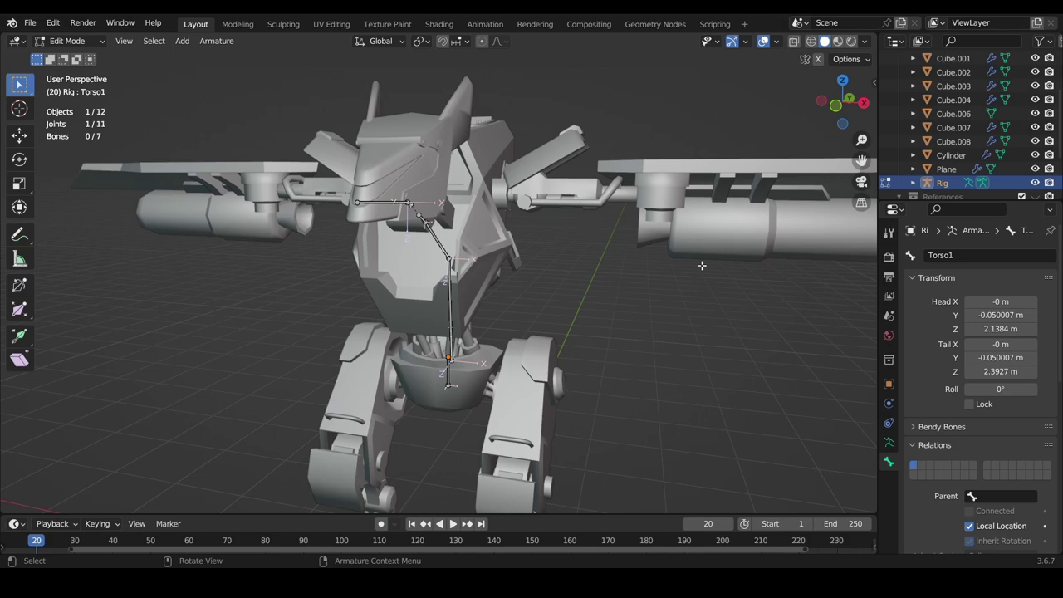
Step: Edit the name of the shoulder flap's bone, deleting the end of "LeftArm1"
{"action": "left_click", "coordinate": [559, 275]}
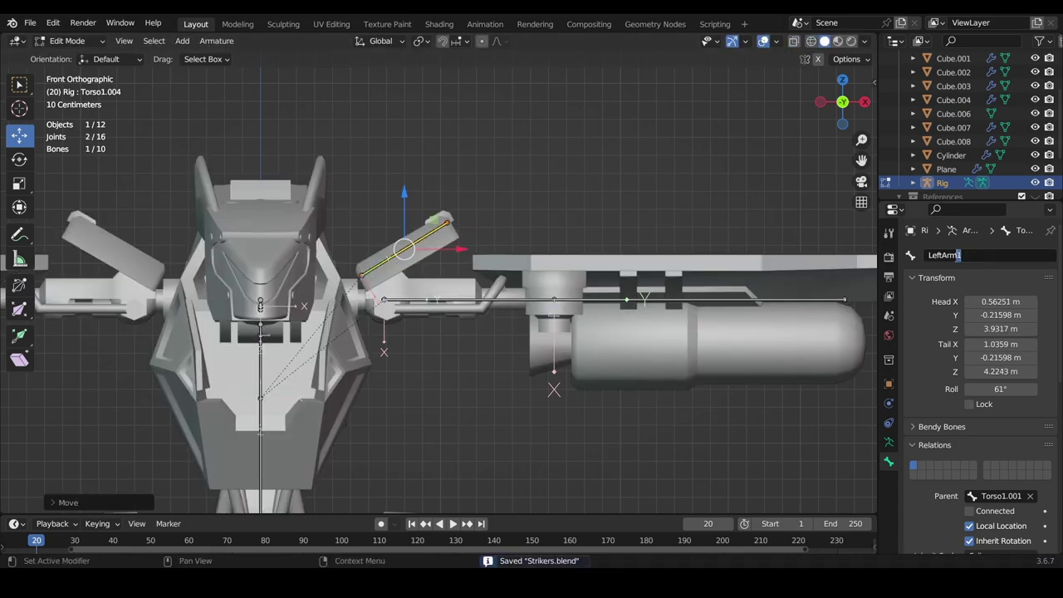
{"action": "key", "text": "BackSpace"}
{"action": "key", "text": "BackSpace"}
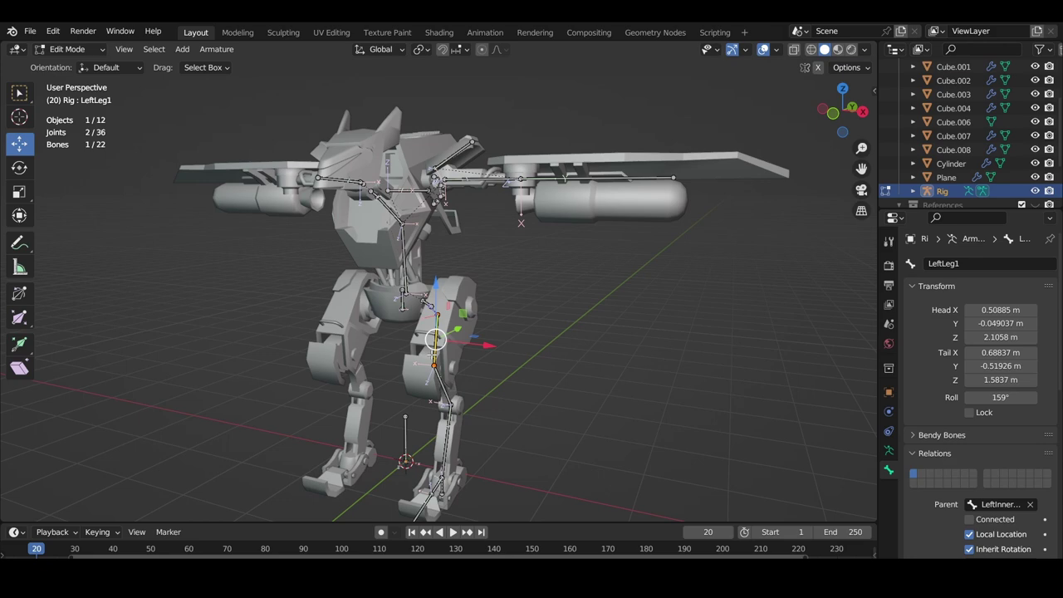
Step: Select all bones of the rig and symmetrize them to create the matching right-side arm, leg and foot bones
{"action": "left_click", "coordinate": [424, 503]}
{"action": "left_click", "coordinate": [437, 485]}
{"action": "middle_click_drag", "start_coordinate": [459, 443], "coordinate": [490, 436]}
{"action": "scroll", "coordinate": [566, 373], "scroll_direction": "down", "scroll_amount": 3}
{"action": "key", "text": "a"}
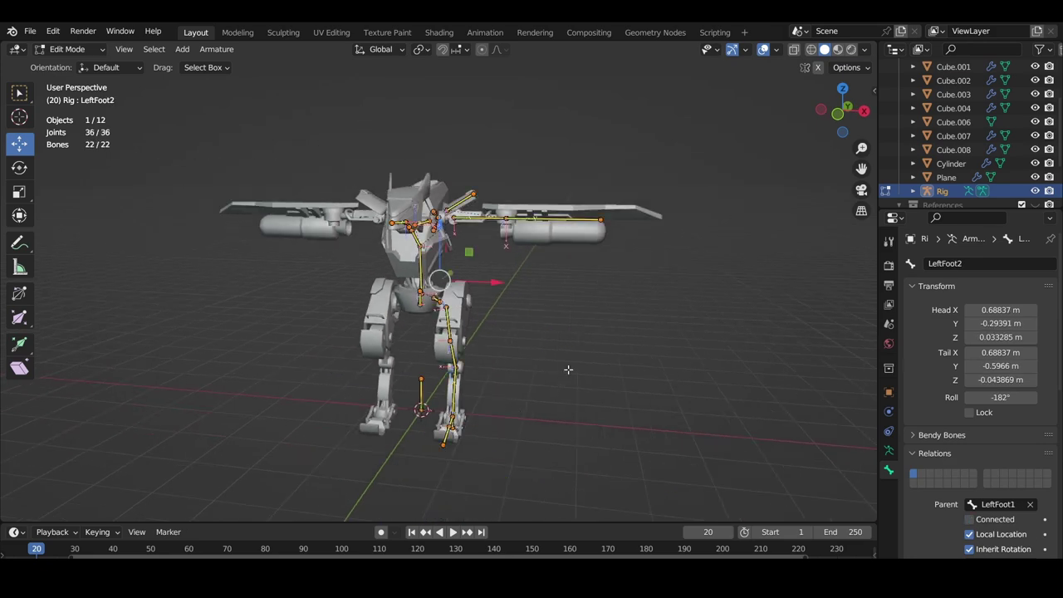
{"action": "right_click", "coordinate": [568, 368]}
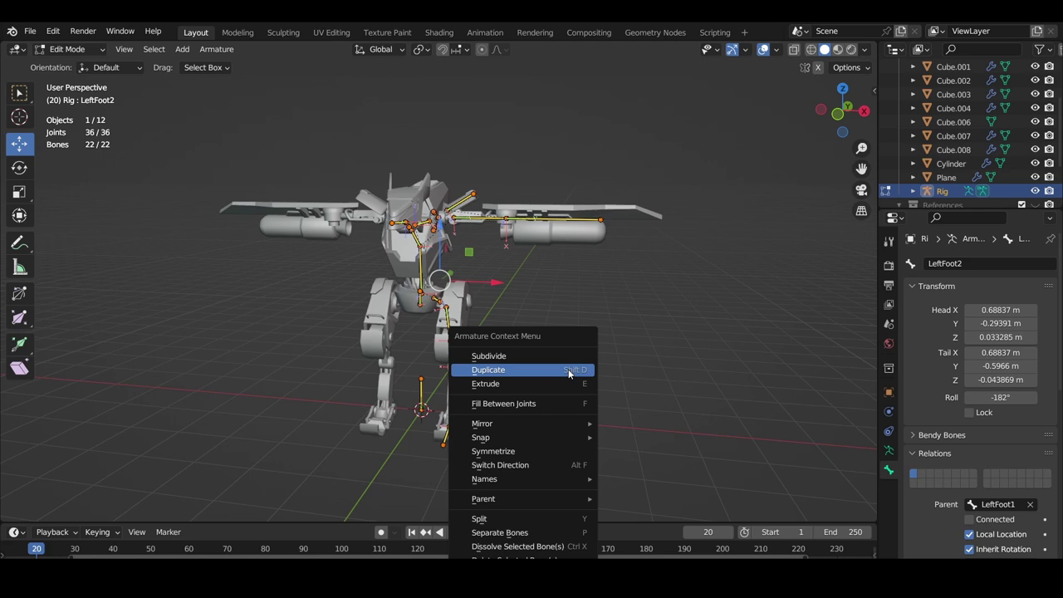
{"action": "left_click", "coordinate": [546, 451]}
Step: Switch the rig to Pose Mode, test-rotate the torso bone Torso1.001, and undo the rotation
{"action": "middle_click_drag", "start_coordinate": [514, 352], "coordinate": [447, 320]}
{"action": "left_click", "coordinate": [83, 49]}
{"action": "left_click", "coordinate": [73, 95]}
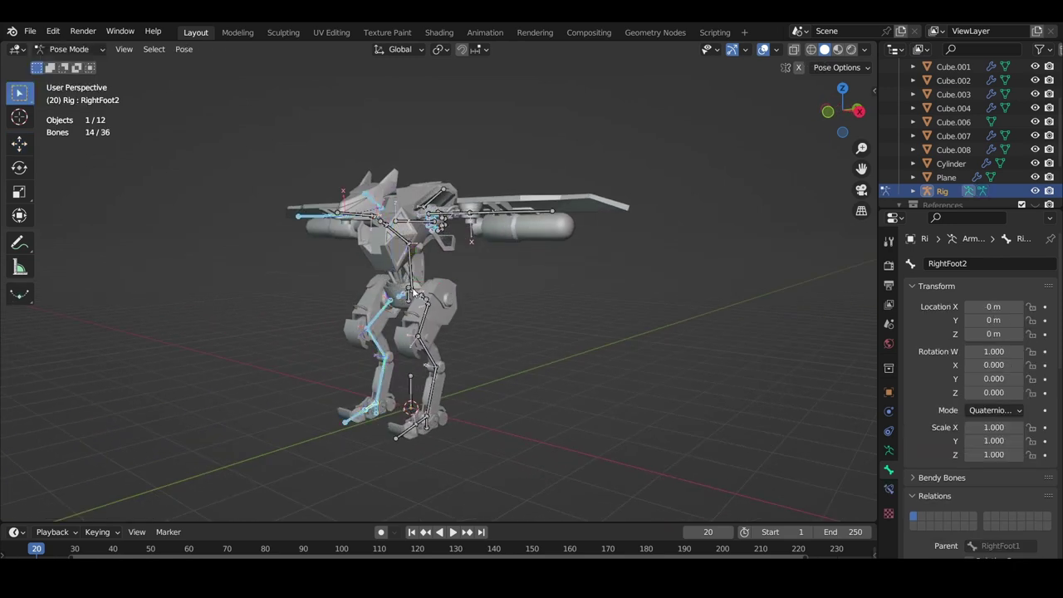
{"action": "left_click", "coordinate": [409, 258]}
{"action": "key", "text": "r"}
{"action": "left_click", "coordinate": [461, 293]}
{"action": "key", "text": "ctrl+z"}
Step: Test-rotate the left arm bone and the RightArm1 bone, reverting each rotation
{"action": "middle_click_drag", "start_coordinate": [456, 294], "coordinate": [527, 293]}
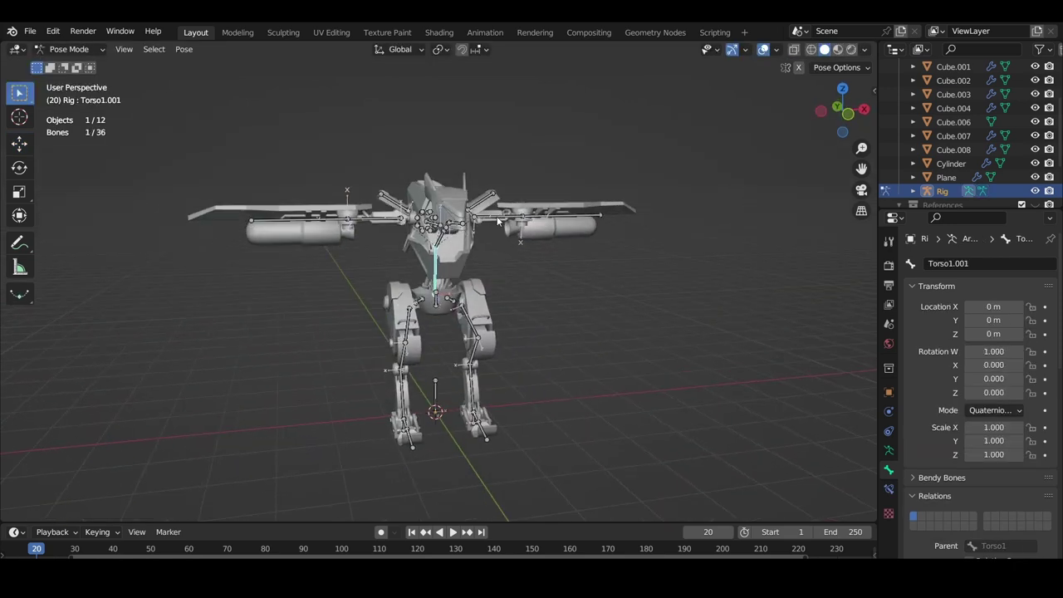
{"action": "left_click", "coordinate": [498, 219]}
{"action": "key", "text": "r"}
{"action": "left_click", "coordinate": [548, 267]}
{"action": "key", "text": "ctrl+z"}
{"action": "left_click", "coordinate": [364, 218]}
{"action": "key", "text": "r"}
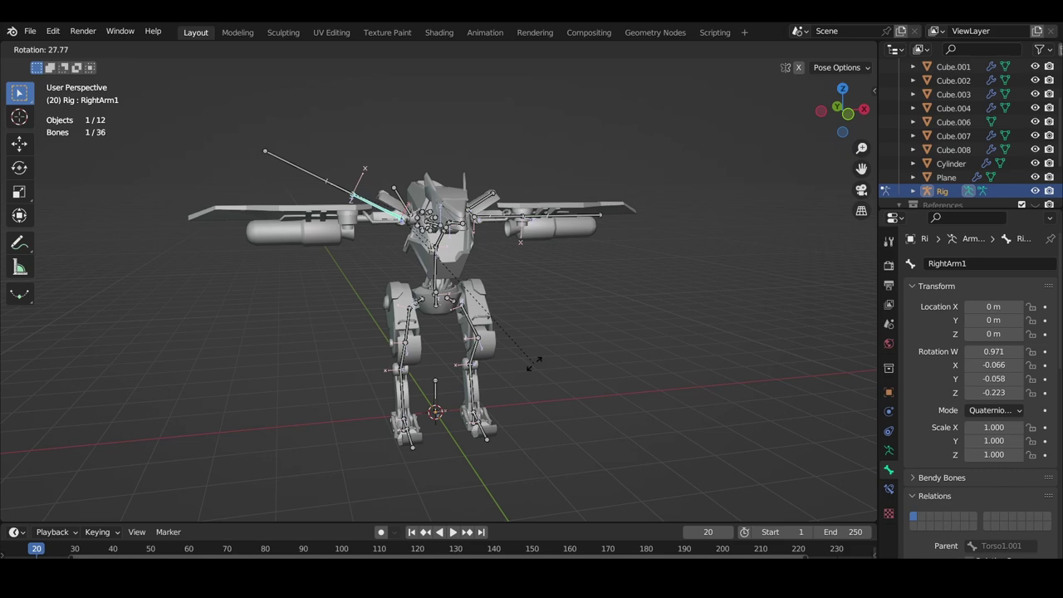
{"action": "key", "text": "Escape"}
{"action": "middle_click_drag", "start_coordinate": [432, 332], "coordinate": [425, 284]}
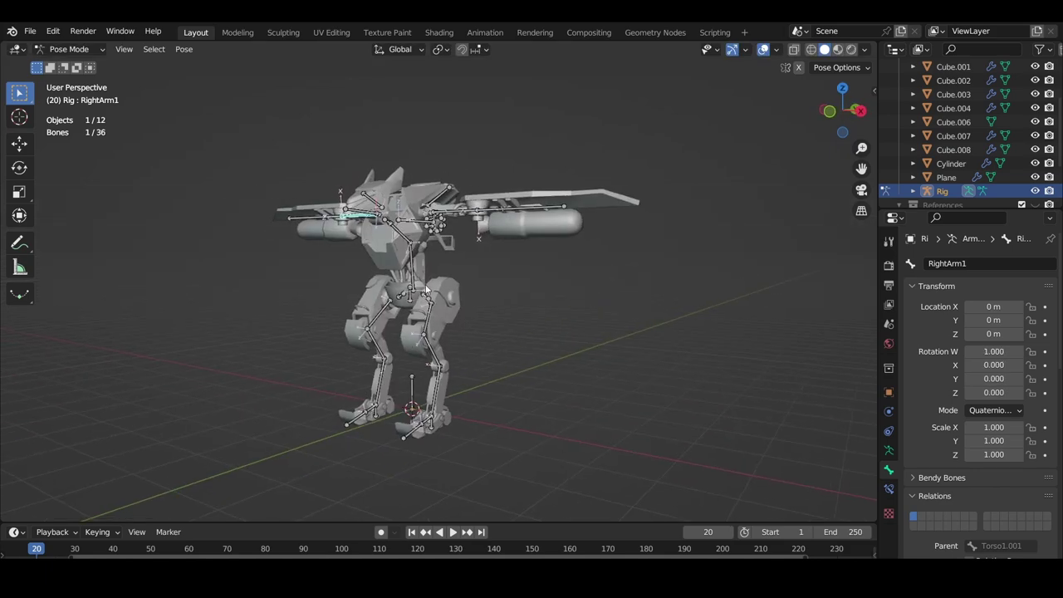
Step: Return the rig to Object Mode, select the body mesh Cube.004, and enter its Edit Mode
{"action": "left_click", "coordinate": [77, 49]}
{"action": "left_click", "coordinate": [70, 76]}
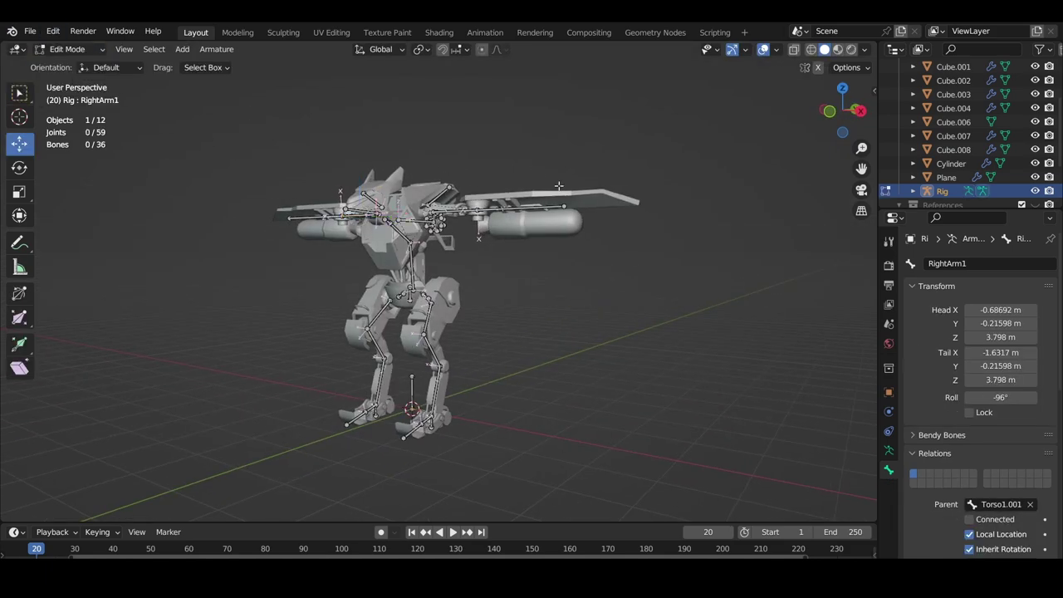
{"action": "middle_click_drag", "start_coordinate": [559, 186], "coordinate": [574, 193]}
{"action": "left_click", "coordinate": [77, 49]}
{"action": "left_click", "coordinate": [71, 64]}
{"action": "left_click", "coordinate": [437, 228]}
{"action": "left_click", "coordinate": [52, 50]}
{"action": "left_click", "coordinate": [72, 80]}
Step: Select the head's linked parts and separate them from Cube.004 into their own object
{"action": "scroll", "coordinate": [415, 316], "scroll_direction": "up", "scroll_amount": 6}
{"action": "key", "text": "l"}
{"action": "key", "text": "l"}
{"action": "key", "text": "l"}
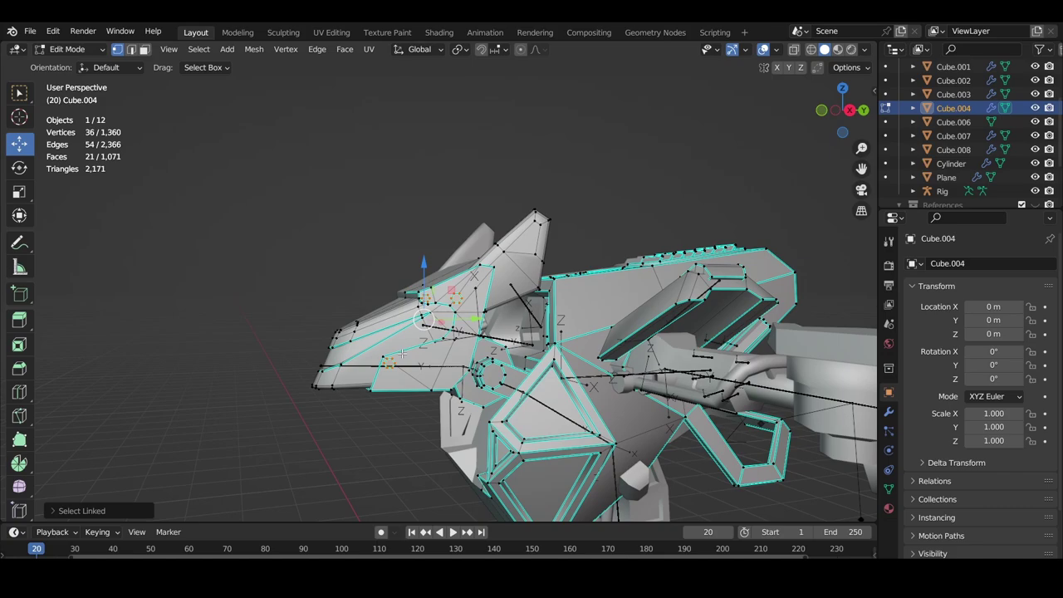
{"action": "key", "text": "h"}
{"action": "key", "text": "alt+h"}
{"action": "key", "text": "p"}
{"action": "left_click", "coordinate": [541, 247]}
{"action": "key", "text": "p"}
{"action": "key", "text": "ctrl+z"}
Step: Hide linked torso pieces to expose the neck area and shift a torso vertex about -0.04 m along X
{"action": "middle_click_drag", "start_coordinate": [568, 356], "coordinate": [465, 274]}
{"action": "key", "text": "h"}
{"action": "key", "text": "KP_1"}
{"action": "key", "text": "shift+z"}
{"action": "key", "text": "l"}
{"action": "key", "text": "KP_3"}
{"action": "key", "text": "h"}
{"action": "left_click", "coordinate": [395, 227]}
{"action": "left_click_drag", "start_coordinate": [449, 225], "coordinate": [427, 226]}
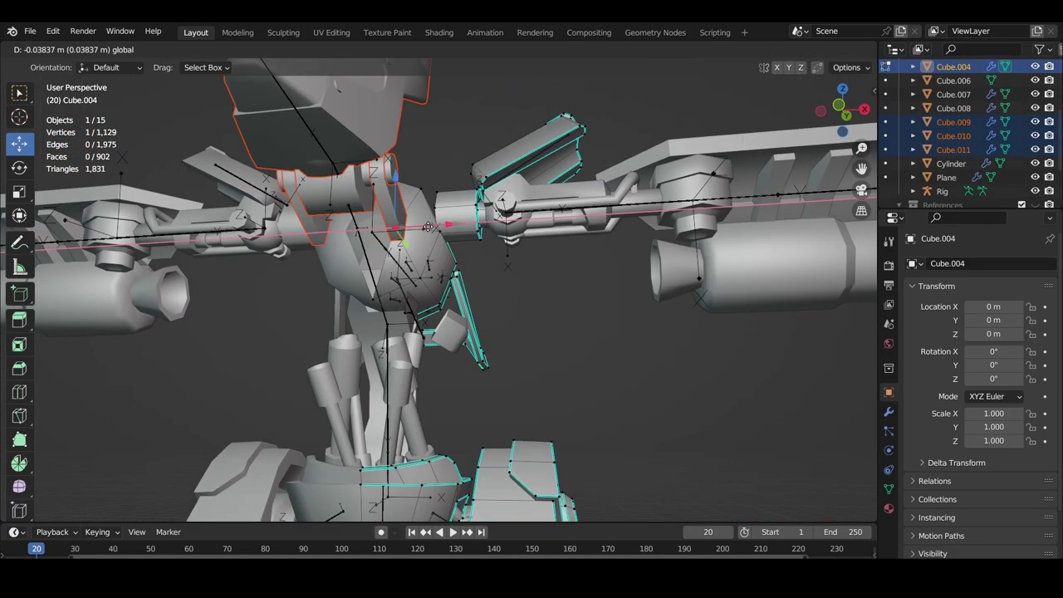
Step: Show the mesh's modifiers, reveal the hidden geometry, and separate the torso parts from Cube.004 into their own objects
{"action": "left_click", "coordinate": [888, 412]}
{"action": "key", "text": "alt+h"}
{"action": "key", "text": "p"}
{"action": "left_click", "coordinate": [523, 285]}
{"action": "key", "text": "shift+z"}
{"action": "key", "text": "p"}
{"action": "left_click", "coordinate": [493, 176]}
{"action": "key", "text": "shift+z"}
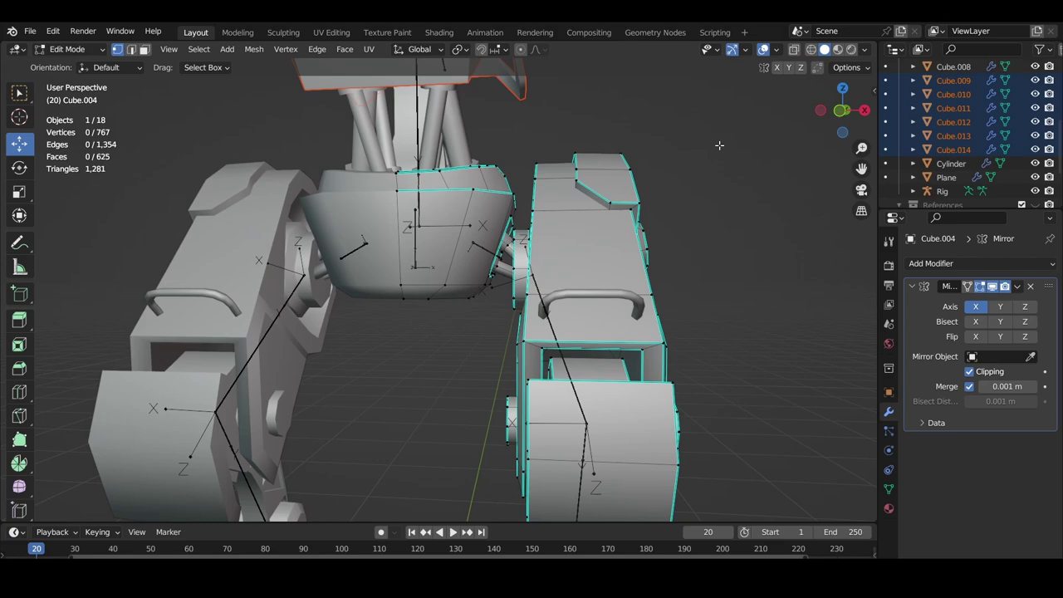
Step: Separate the pelvis parts from Cube.004 into their own objects
{"action": "key", "text": "p"}
{"action": "key", "text": "KP_1"}
{"action": "key", "text": "shift+z"}
{"action": "key", "text": "p"}
{"action": "key", "text": "shift+z"}
Step: Sort out the upper leg and knee guard pieces by hiding linked geometry, then reveal and separate them from Cube.004
{"action": "key", "text": "l"}
{"action": "key", "text": "h"}
{"action": "key", "text": "l"}
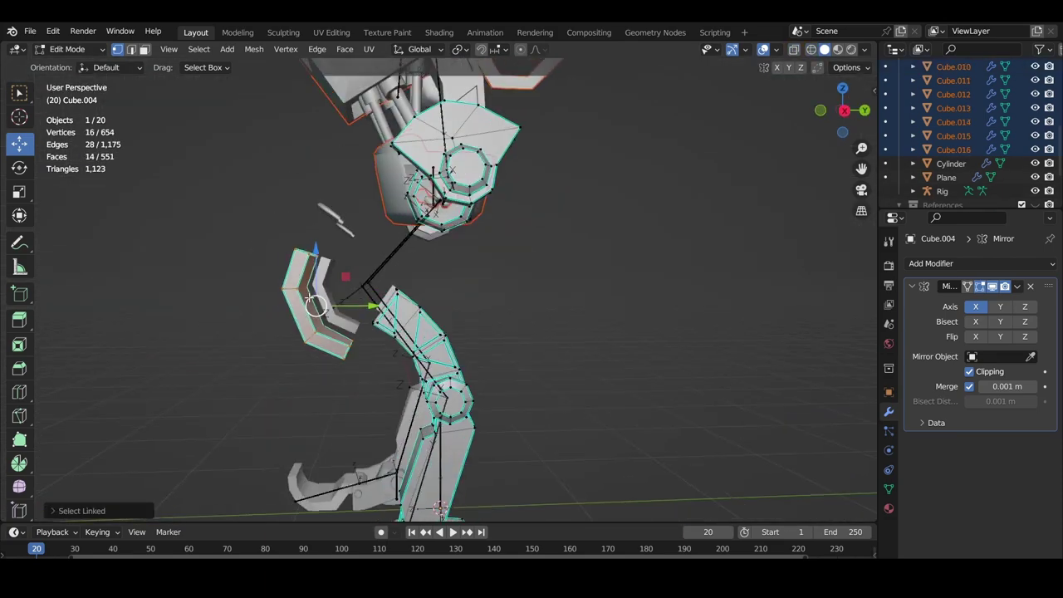
{"action": "key", "text": "alt+h"}
{"action": "key", "text": "p"}
Step: Select the linked lower leg pieces below the knee and separate them from Cube.004 into their own objects
{"action": "middle_click_drag", "start_coordinate": [399, 316], "coordinate": [474, 257]}
{"action": "scroll", "coordinate": [532, 307], "scroll_direction": "up", "scroll_amount": 3}
{"action": "key", "text": "shift+z"}
{"action": "key", "text": "shift+z"}
{"action": "key", "text": "l"}
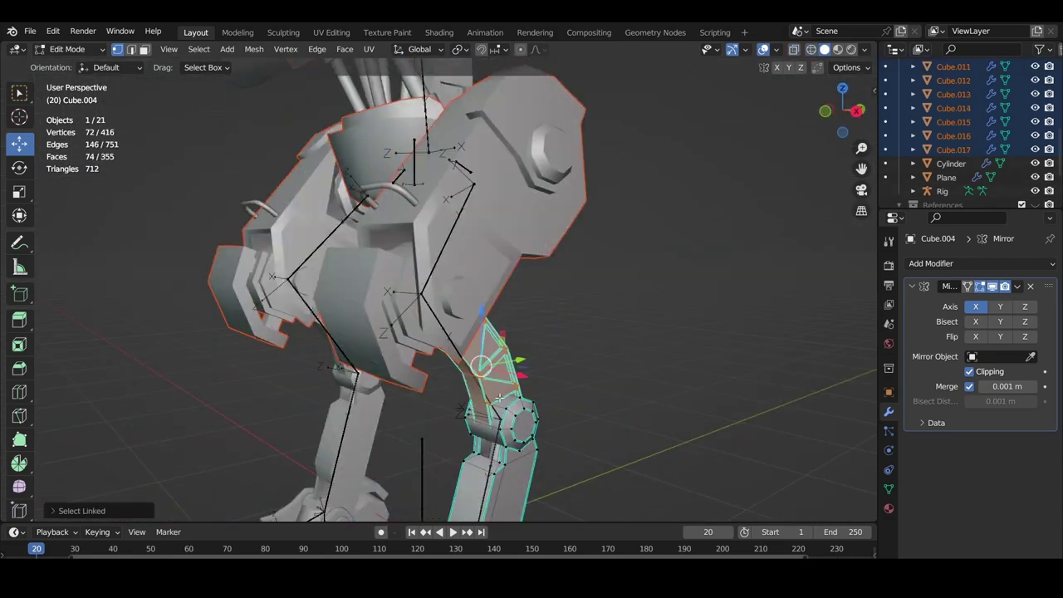
{"action": "key", "text": "p"}
{"action": "key", "text": "l"}
{"action": "key", "text": "p"}
Step: Separate the linked ankle and foot parts from Cube.004 and return to Object Mode
{"action": "scroll", "coordinate": [510, 266], "scroll_direction": "up", "scroll_amount": 5}
{"action": "key", "text": "l"}
{"action": "key", "text": "p"}
{"action": "left_click", "coordinate": [605, 306]}
{"action": "left_click", "coordinate": [68, 50]}
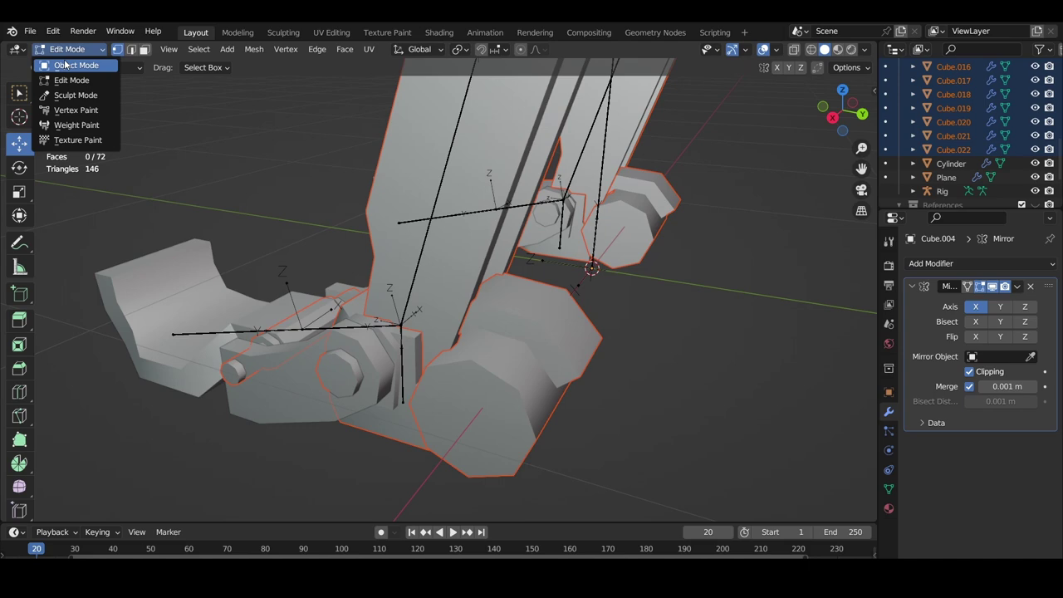
{"action": "left_click", "coordinate": [65, 64]}
Step: Select all mesh parts with Rig as the active object and parent them to it using Armature Deform With Empty Groups
{"action": "scroll", "coordinate": [459, 348], "scroll_direction": "down", "scroll_amount": 3}
{"action": "left_click", "coordinate": [459, 348]}
{"action": "scroll", "coordinate": [577, 338], "scroll_direction": "down", "scroll_amount": 6}
{"action": "left_click", "coordinate": [577, 338]}
{"action": "scroll", "coordinate": [465, 282], "scroll_direction": "up", "scroll_amount": 8}
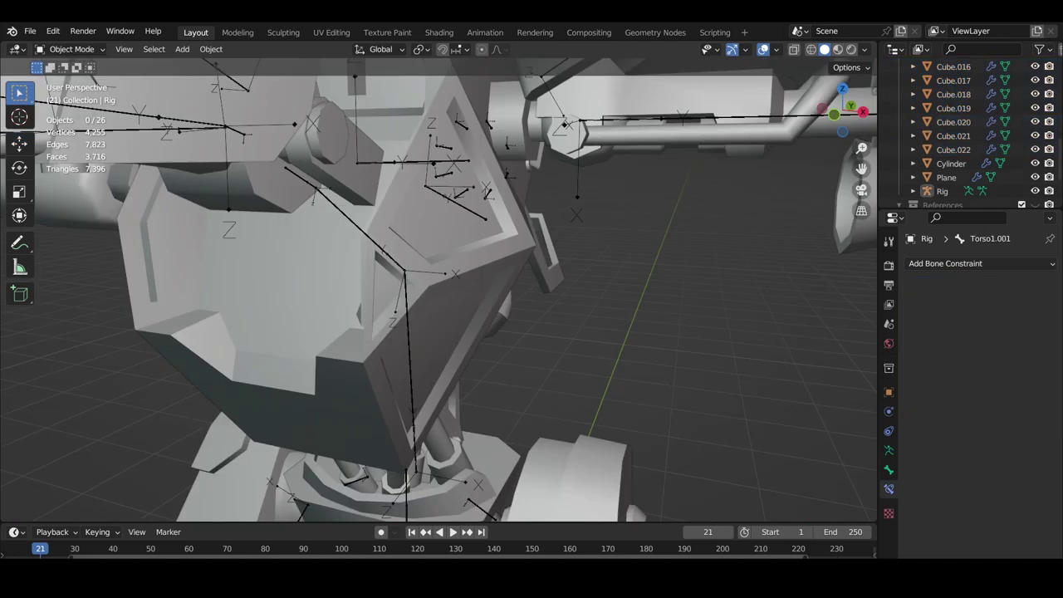
{"action": "scroll", "coordinate": [581, 377], "scroll_direction": "down", "scroll_amount": 10}
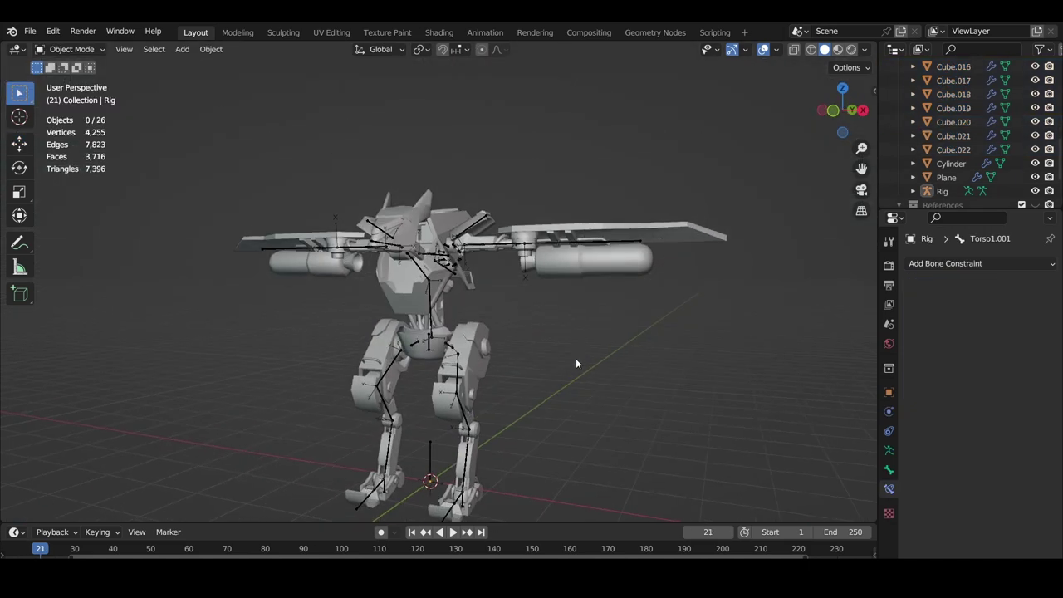
{"action": "middle_click_drag", "start_coordinate": [593, 435], "coordinate": [579, 413]}
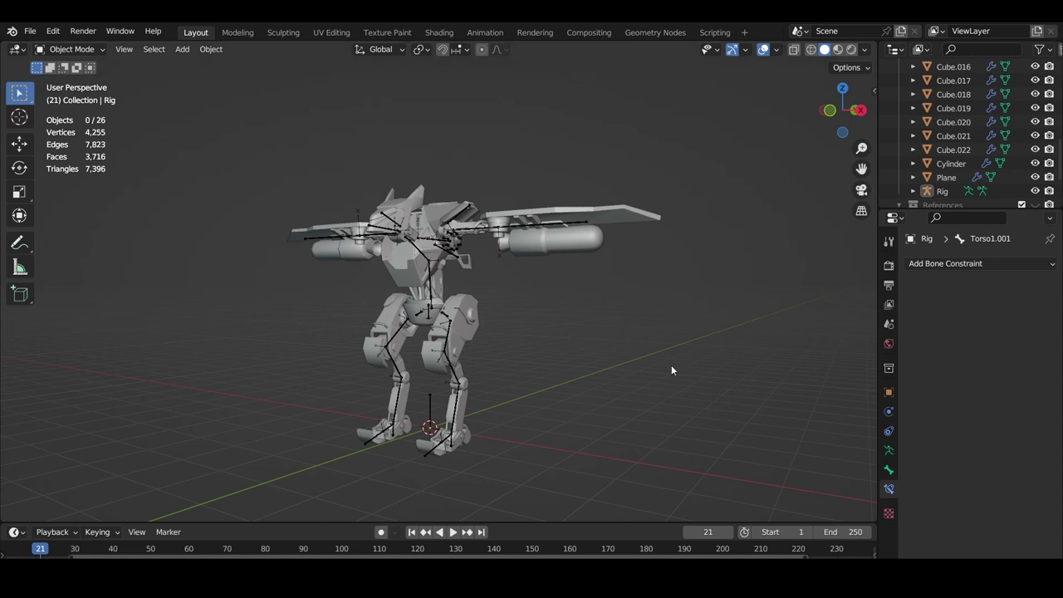
{"action": "key", "text": "a"}
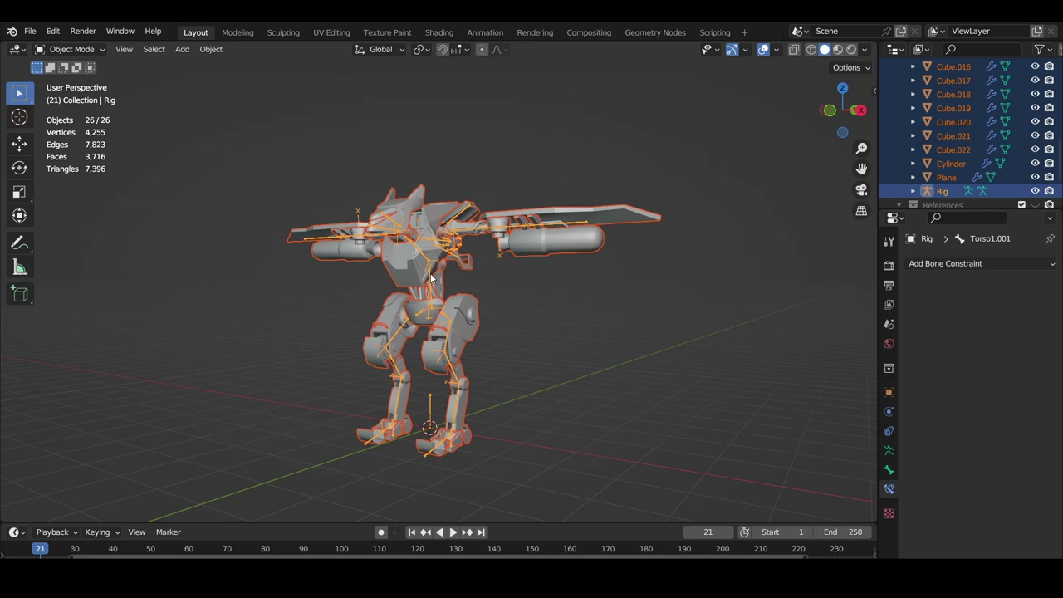
{"action": "middle_click_drag", "start_coordinate": [431, 278], "coordinate": [501, 309]}
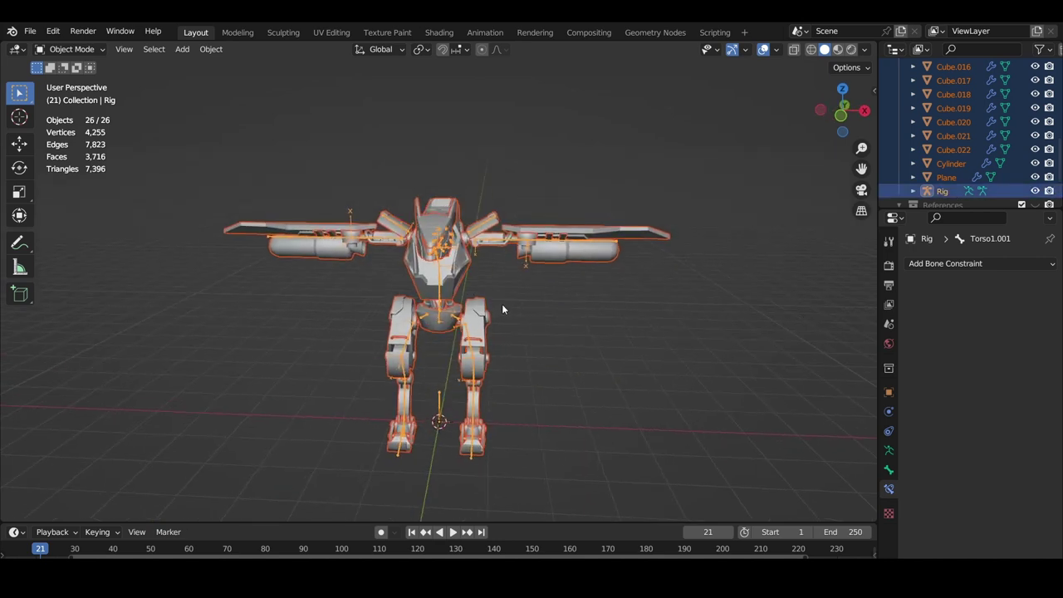
{"action": "key", "text": "ctrl+p"}
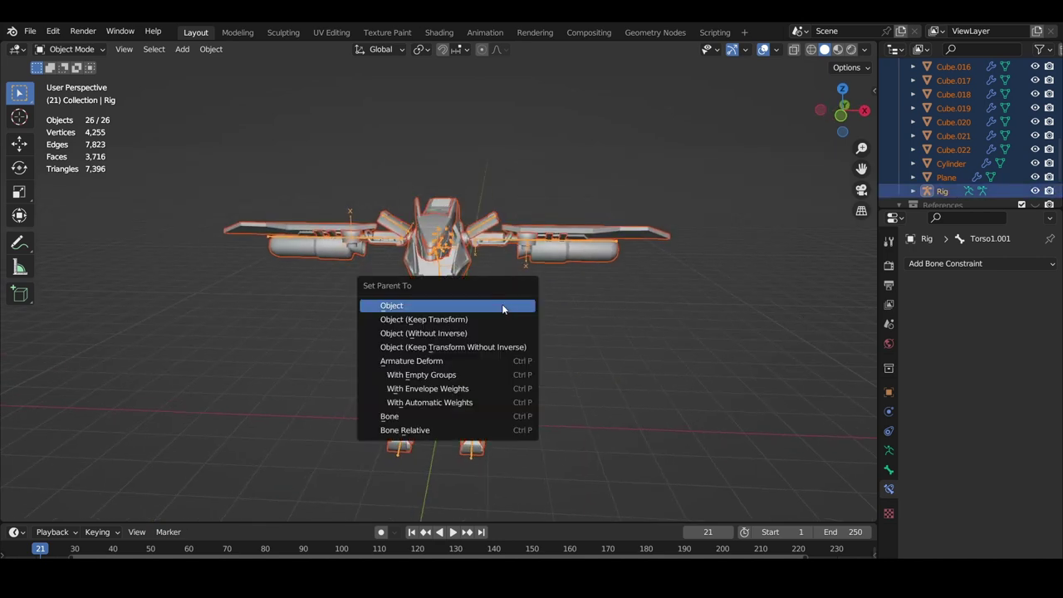
{"action": "left_click", "coordinate": [476, 378]}
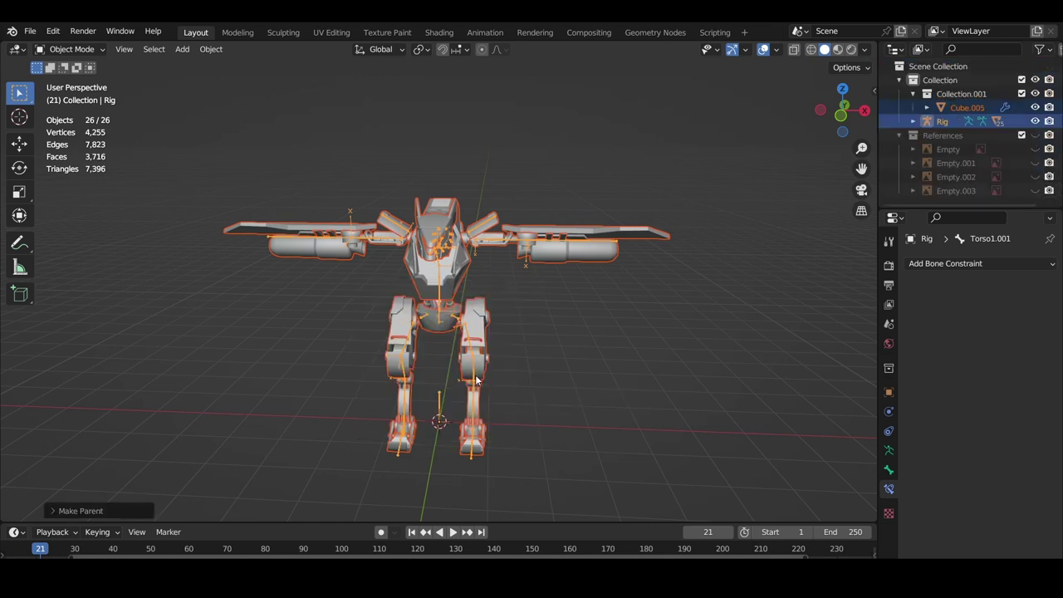
Step: Select the rig together with the head mesh Cube.009 as the active object and enter Weight Paint mode
{"action": "middle_click_drag", "start_coordinate": [476, 378], "coordinate": [404, 307]}
{"action": "scroll", "coordinate": [404, 308], "scroll_direction": "up", "scroll_amount": 4}
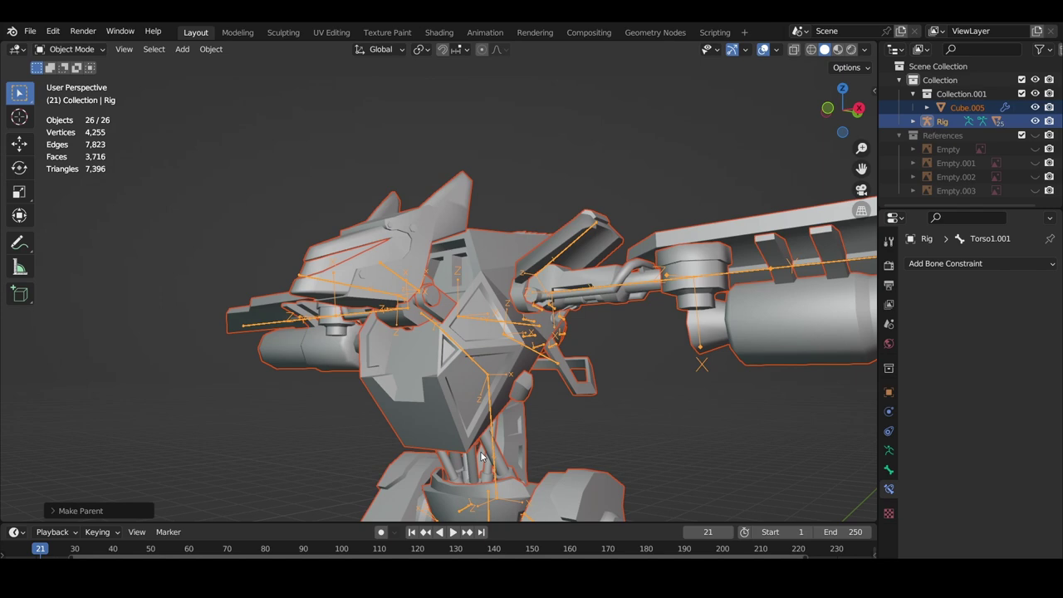
{"action": "scroll", "coordinate": [482, 457], "scroll_direction": "down", "scroll_amount": 3}
{"action": "middle_click_drag", "start_coordinate": [548, 475], "coordinate": [555, 337], "text": "shift"}
{"action": "scroll", "coordinate": [568, 287], "scroll_direction": "down", "scroll_amount": 2}
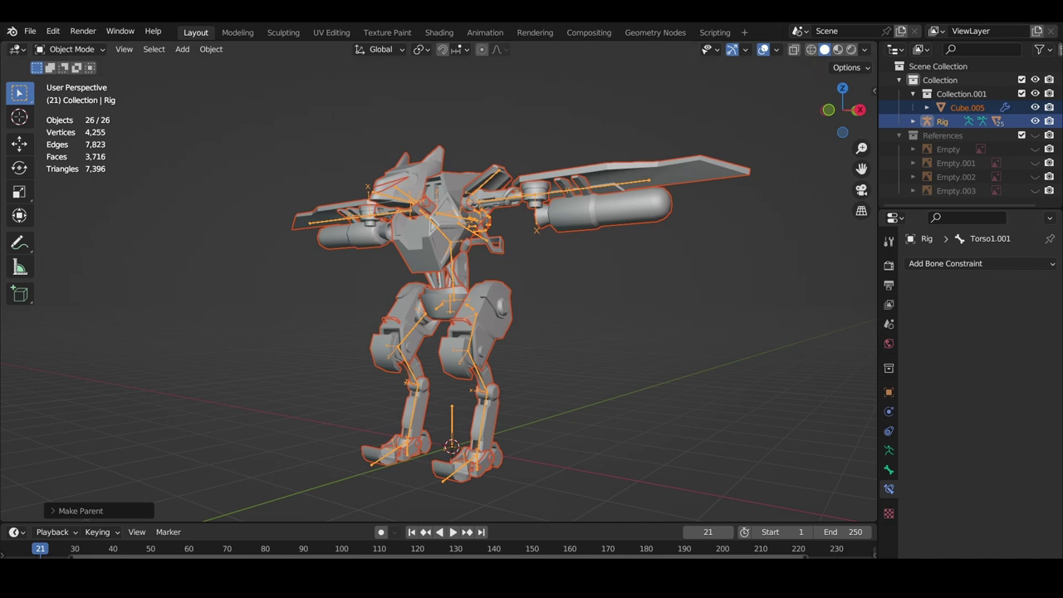
{"action": "key", "text": "alt+a"}
{"action": "left_click", "coordinate": [402, 199]}
{"action": "middle_click_drag", "start_coordinate": [403, 199], "coordinate": [394, 288]}
{"action": "scroll", "coordinate": [396, 291], "scroll_direction": "up", "scroll_amount": 3}
{"action": "left_click", "coordinate": [412, 274], "text": "shift"}
{"action": "left_click", "coordinate": [72, 49]}
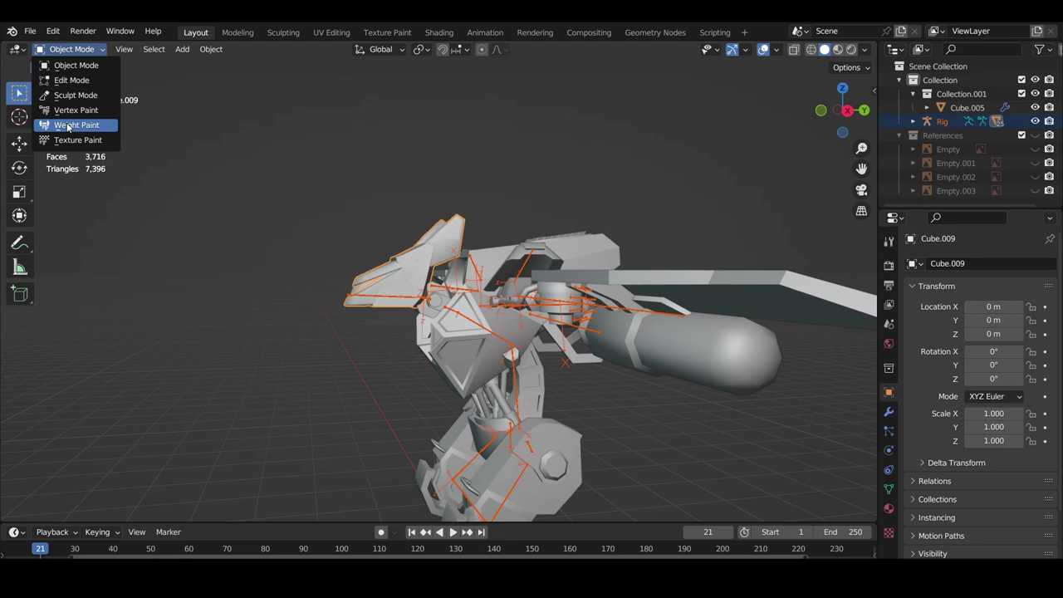
{"action": "left_click", "coordinate": [76, 124]}
Step: With HeadBone active, disable Front Faces Only for the Draw brush and set its falloff shape to Projected
{"action": "mouse_move", "coordinate": [331, 288]}
{"action": "middle_mouse_down"}
{"action": "mouse_move", "coordinate": [390, 257]}
{"action": "mouse_move", "coordinate": [427, 254]}
{"action": "middle_mouse_up"}
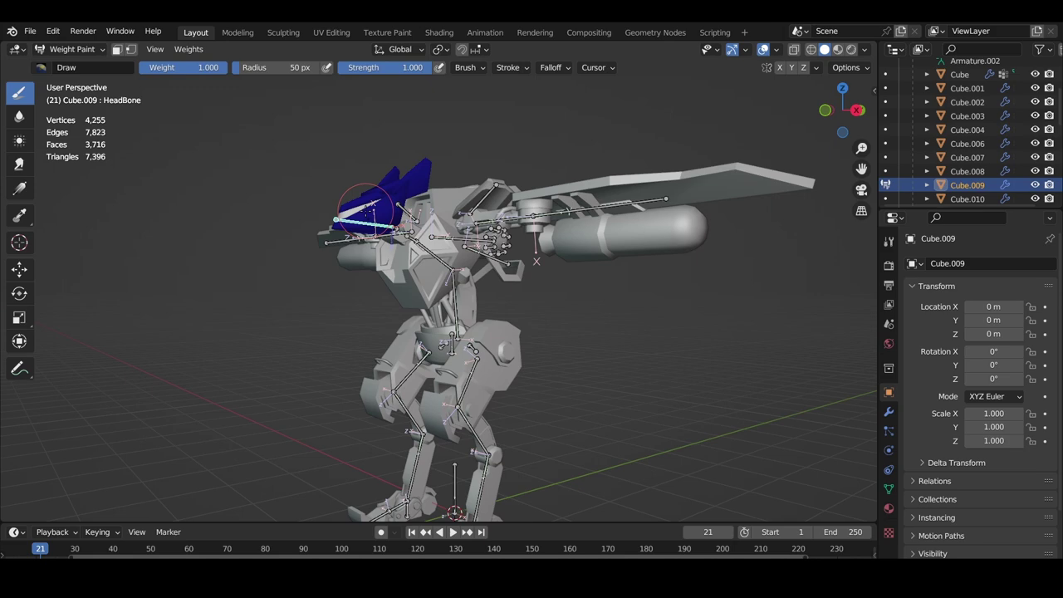
{"action": "middle_click_drag", "start_coordinate": [370, 217], "coordinate": [349, 224]}
{"action": "middle_click_drag", "start_coordinate": [349, 225], "coordinate": [432, 294], "text": "shift"}
{"action": "scroll", "coordinate": [432, 294], "scroll_direction": "up", "scroll_amount": 3}
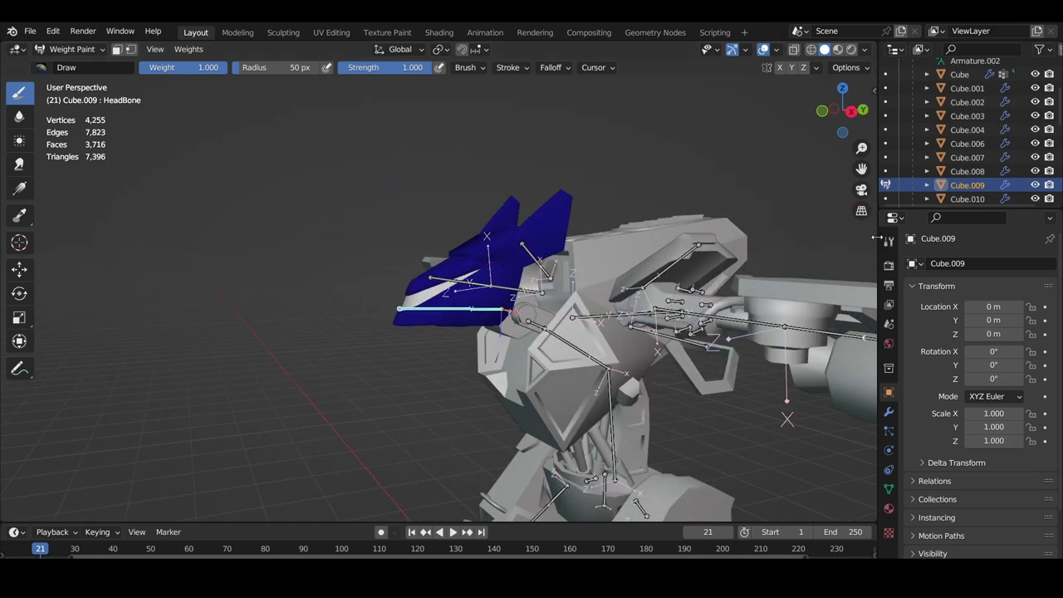
{"action": "left_click", "coordinate": [889, 241]}
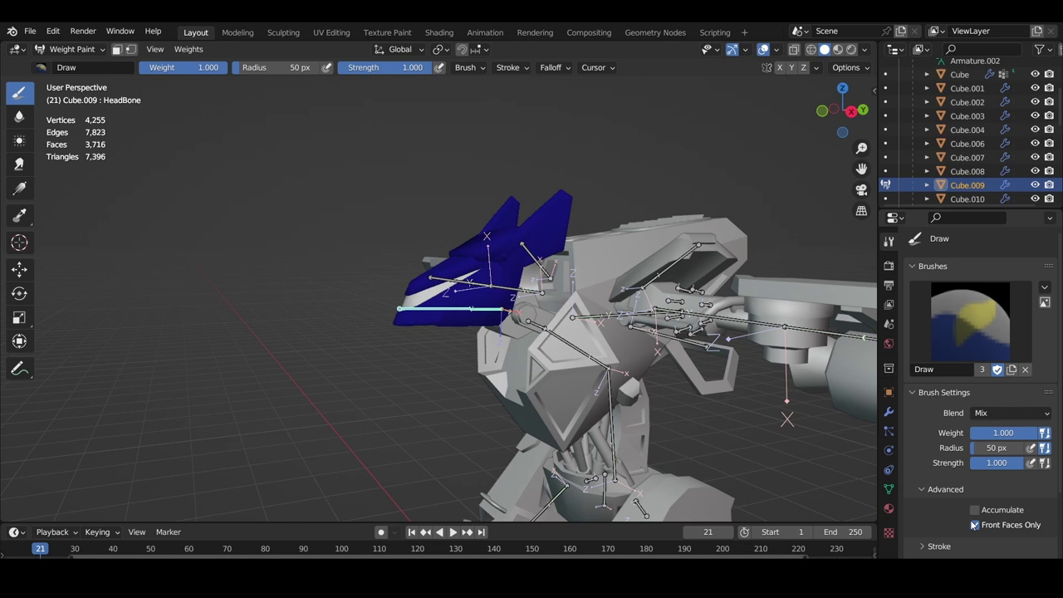
{"action": "scroll", "coordinate": [976, 526], "scroll_direction": "down", "scroll_amount": 4}
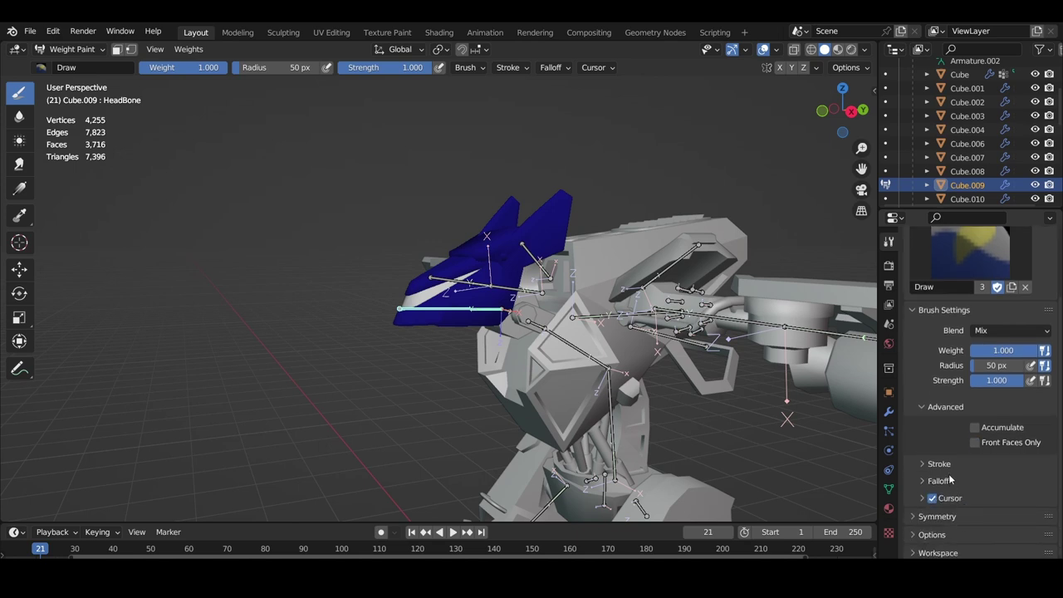
{"action": "left_click", "coordinate": [951, 479]}
{"action": "scroll", "coordinate": [952, 478], "scroll_direction": "down", "scroll_amount": 5}
{"action": "scroll", "coordinate": [952, 478], "scroll_direction": "down", "scroll_amount": 2}
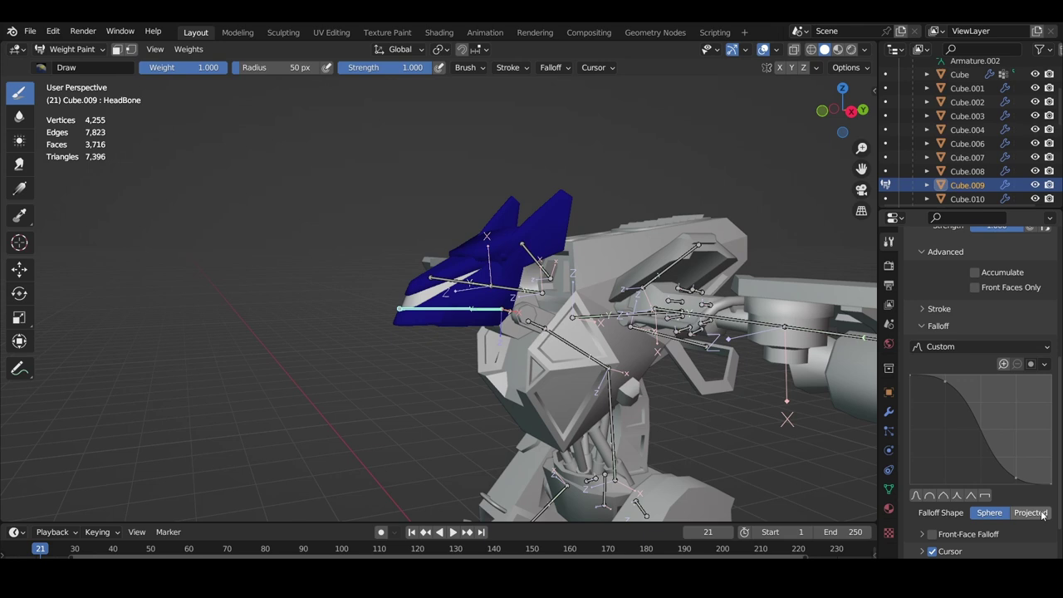
{"action": "left_click", "coordinate": [1043, 513]}
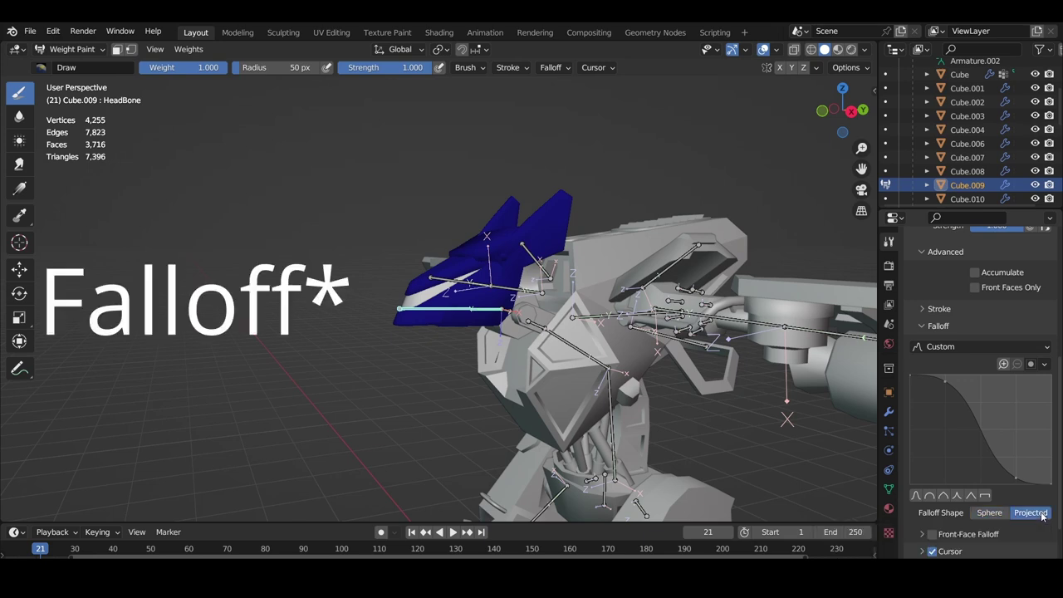
Step: Set the brush radius to 221 px, paint the whole head with weight 1.000 for HeadBone, and check coverage in wireframe
{"action": "key", "text": "f"}
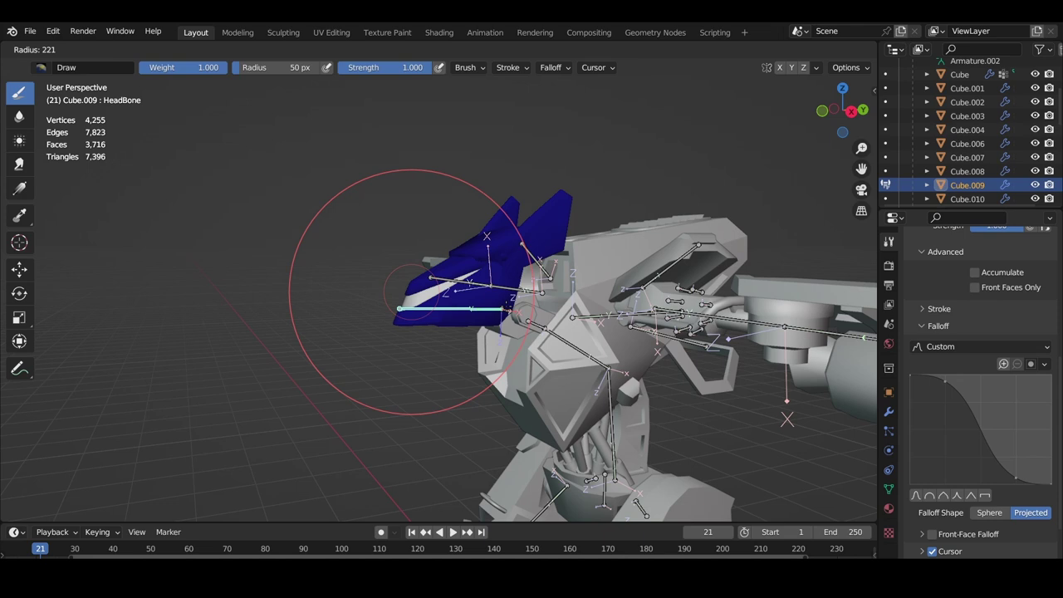
{"action": "left_click", "coordinate": [508, 306]}
{"action": "mouse_move", "coordinate": [572, 201]}
{"action": "left_mouse_down"}
{"action": "mouse_move", "coordinate": [473, 286]}
{"action": "mouse_move", "coordinate": [645, 218]}
{"action": "mouse_move", "coordinate": [499, 283]}
{"action": "left_mouse_up"}
{"action": "middle_click_drag", "start_coordinate": [576, 278], "coordinate": [282, 265]}
{"action": "key", "text": "z"}
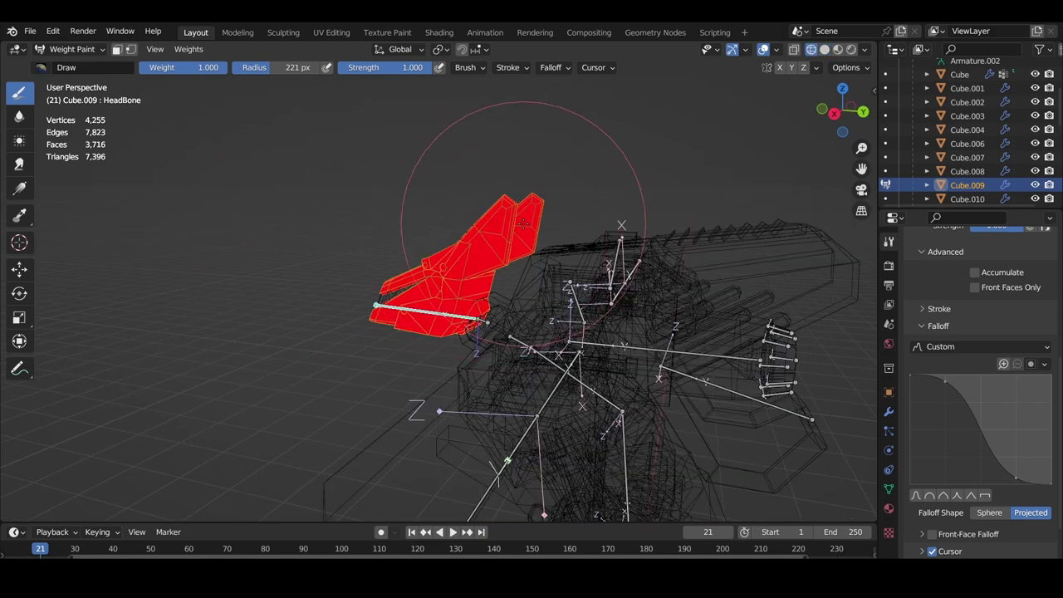
{"action": "middle_click_drag", "start_coordinate": [486, 225], "coordinate": [573, 229]}
{"action": "key", "text": "shift+z"}
Step: Test-rotate HeadBone about the global X axis and undo the rotation
{"action": "key", "text": "r"}
{"action": "key", "text": "x"}
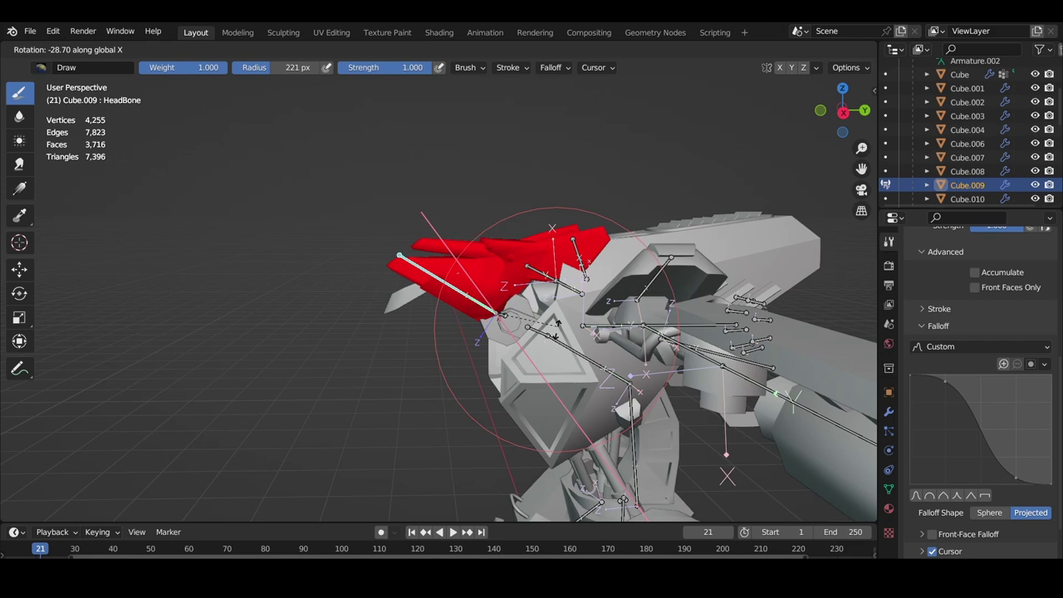
{"action": "left_click", "coordinate": [549, 267]}
{"action": "key", "text": "ctrl+z"}
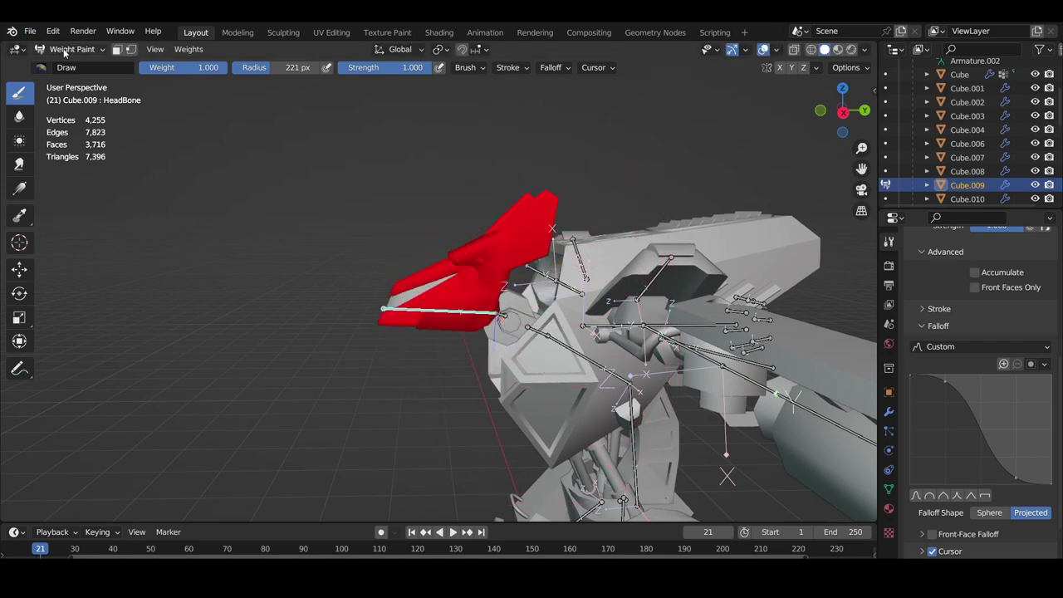
Step: Return to Object Mode, select the rig with the head inset mesh Cube.001 as active object, and enter Weight Paint mode
{"action": "left_click", "coordinate": [70, 50]}
{"action": "left_click", "coordinate": [68, 67]}
{"action": "left_click", "coordinate": [405, 312]}
{"action": "left_click", "coordinate": [396, 303], "text": "shift"}
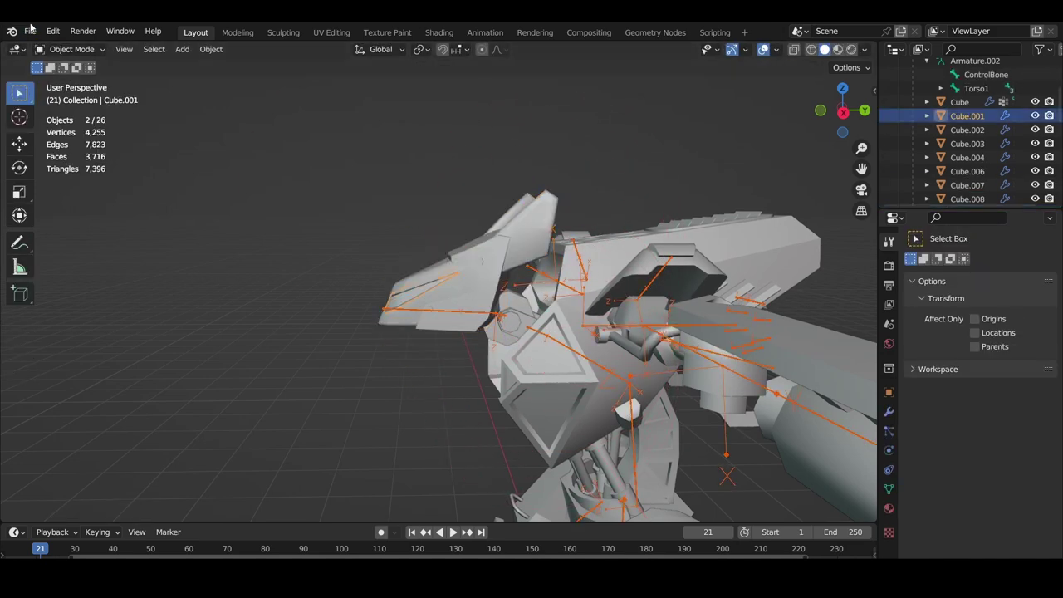
{"action": "left_click", "coordinate": [73, 49]}
{"action": "left_click", "coordinate": [66, 125]}
Step: Paint all of Cube.001 with weight 1.000 for HeadBone in wireframe and test-rotate the bone in solid view
{"action": "key", "text": "shift+z"}
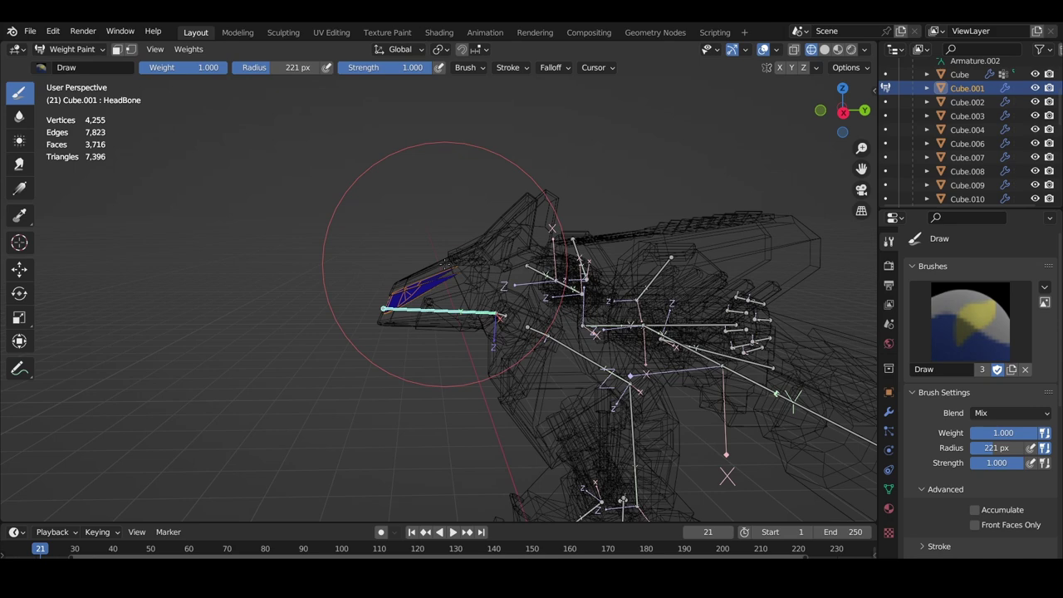
{"action": "mouse_move", "coordinate": [444, 264]}
{"action": "left_mouse_down"}
{"action": "mouse_move", "coordinate": [425, 268]}
{"action": "mouse_move", "coordinate": [398, 309]}
{"action": "left_mouse_up"}
{"action": "key", "text": "shift+z"}
{"action": "key", "text": "r"}
{"action": "left_click", "coordinate": [568, 365]}
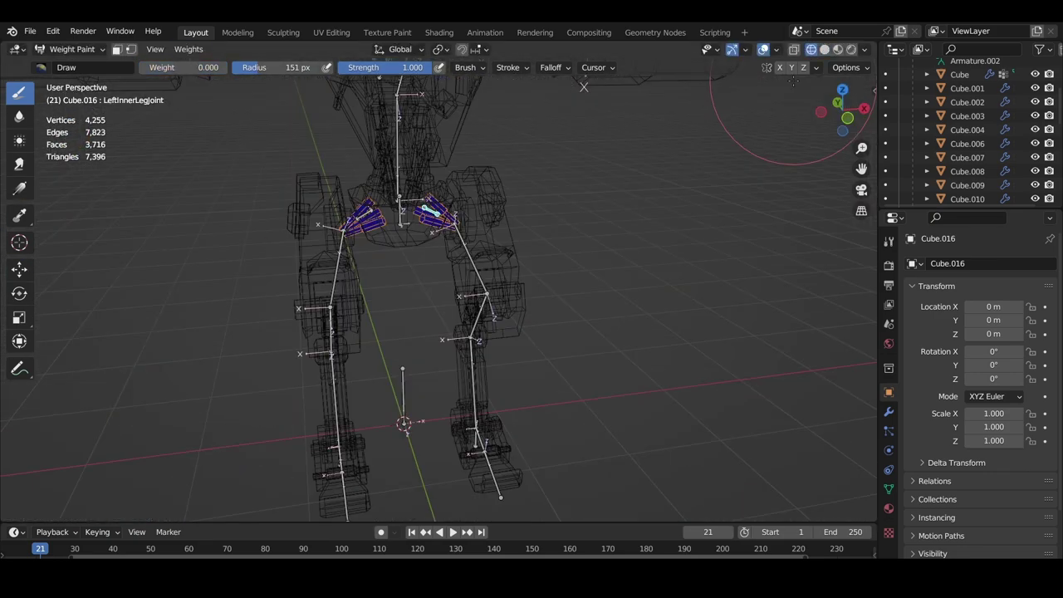
Step: Leave Weight Paint mode on the inner leg joint mesh Cube.016 and select the upper leg mesh Cube.017
{"action": "left_click", "coordinate": [65, 49]}
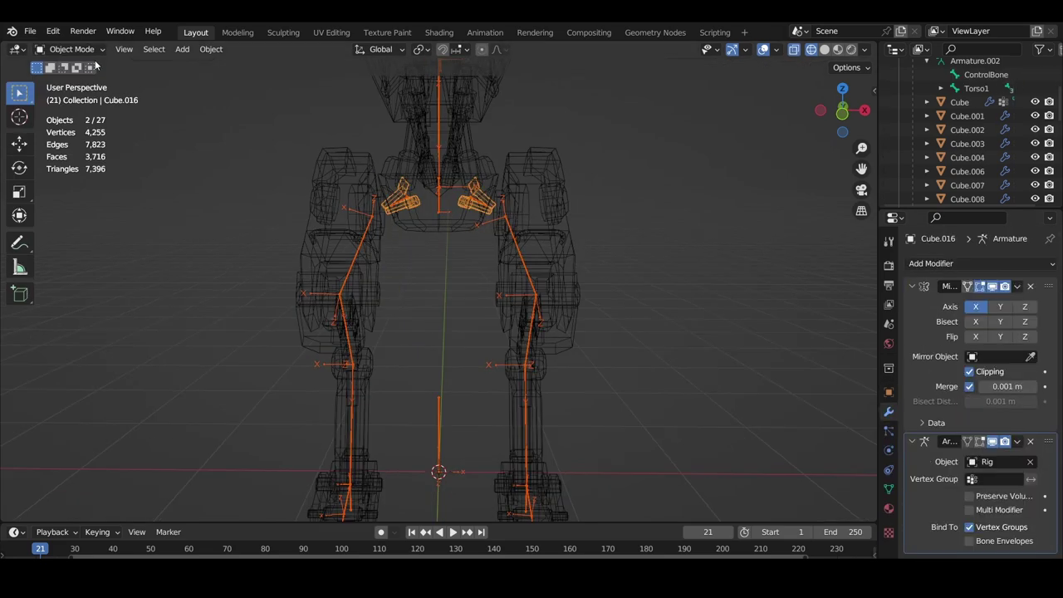
{"action": "key", "text": "ctrl+p"}
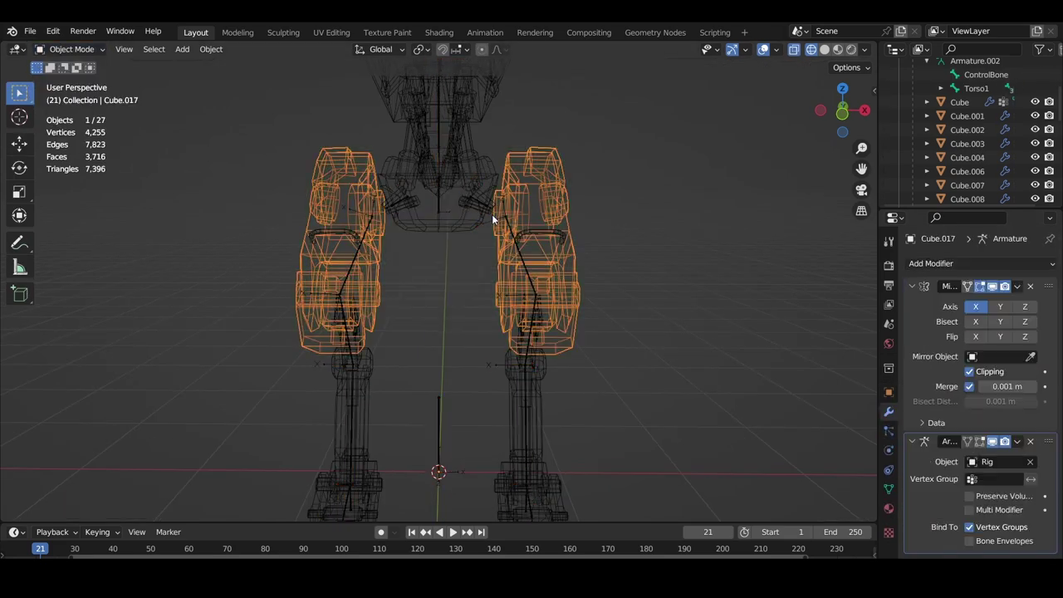
{"action": "left_click", "coordinate": [71, 49]}
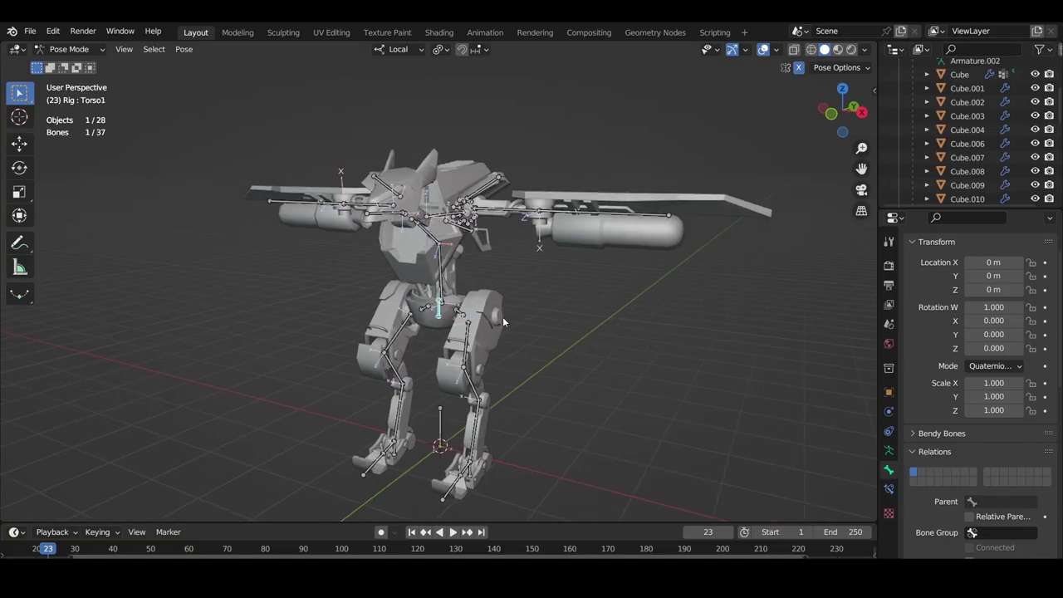
Step: Test-rotate the leg bone LeftLeg1 in Pose Mode and undo the rotation
{"action": "key", "text": "r"}
{"action": "key", "text": "r"}
{"action": "right_click", "coordinate": [475, 340]}
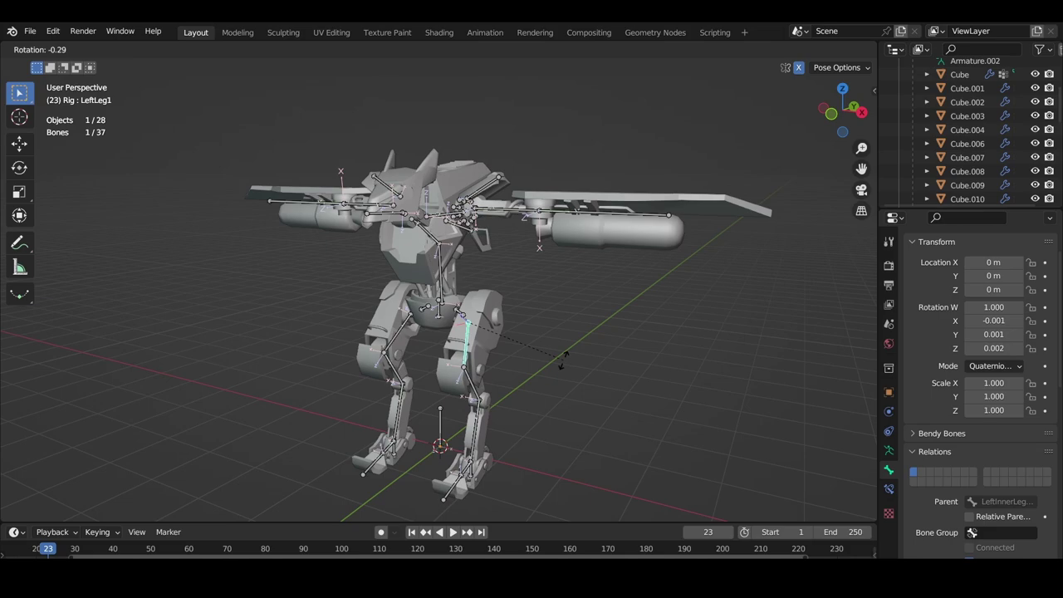
{"action": "key", "text": "r"}
{"action": "left_click", "coordinate": [555, 335]}
{"action": "key", "text": "ctrl+z"}
Step: Select the upper torso bone Torso3 and test-rotate it freely and about its local X axis
{"action": "middle_click_drag", "start_coordinate": [491, 308], "coordinate": [432, 304]}
{"action": "scroll", "coordinate": [412, 219], "scroll_direction": "up", "scroll_amount": 4}
{"action": "left_click", "coordinate": [408, 204]}
{"action": "scroll", "coordinate": [545, 257], "scroll_direction": "up", "scroll_amount": 2}
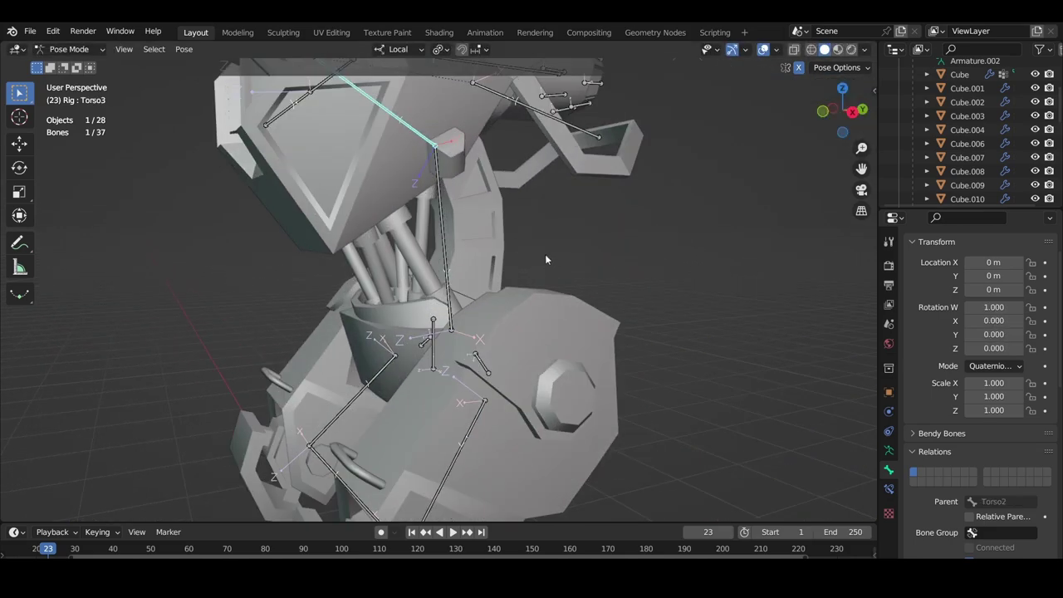
{"action": "key", "text": "r"}
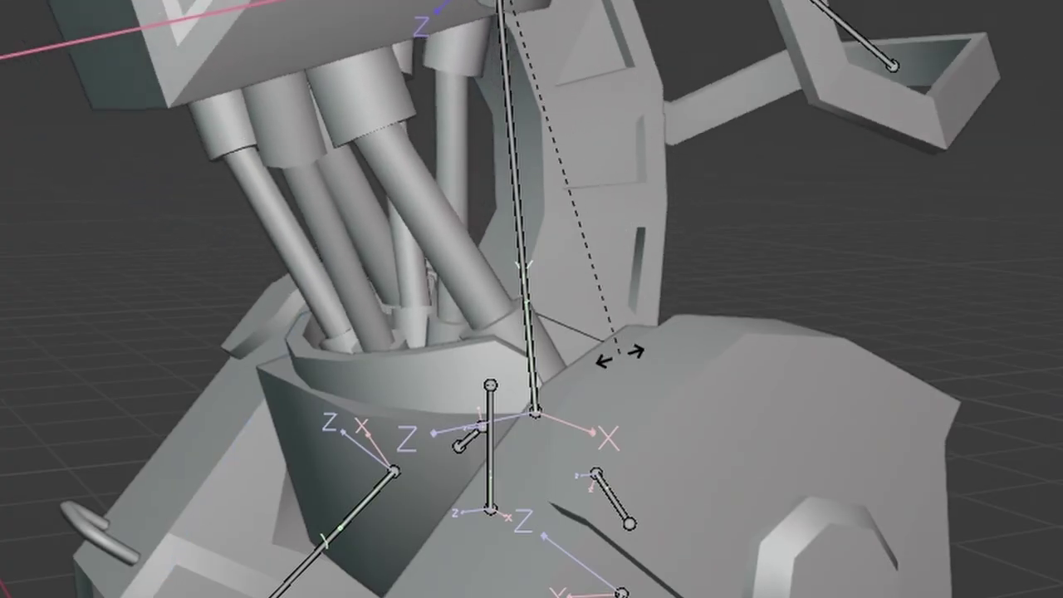
{"action": "right_click", "coordinate": [821, 288]}
{"action": "middle_click_drag", "start_coordinate": [820, 288], "coordinate": [970, 409], "text": "shift"}
{"action": "key", "text": "r"}
{"action": "key", "text": "x"}
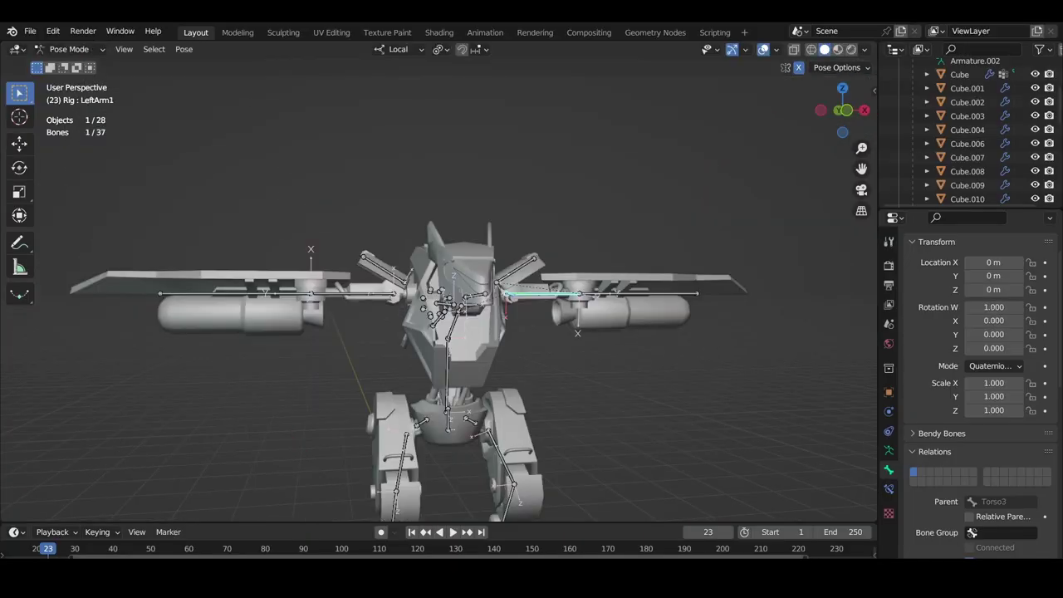
Step: Check the transform orientation and pivot options, select the eight jet fan bones, and try rotating them about their local Z axes
{"action": "left_click", "coordinate": [395, 49]}
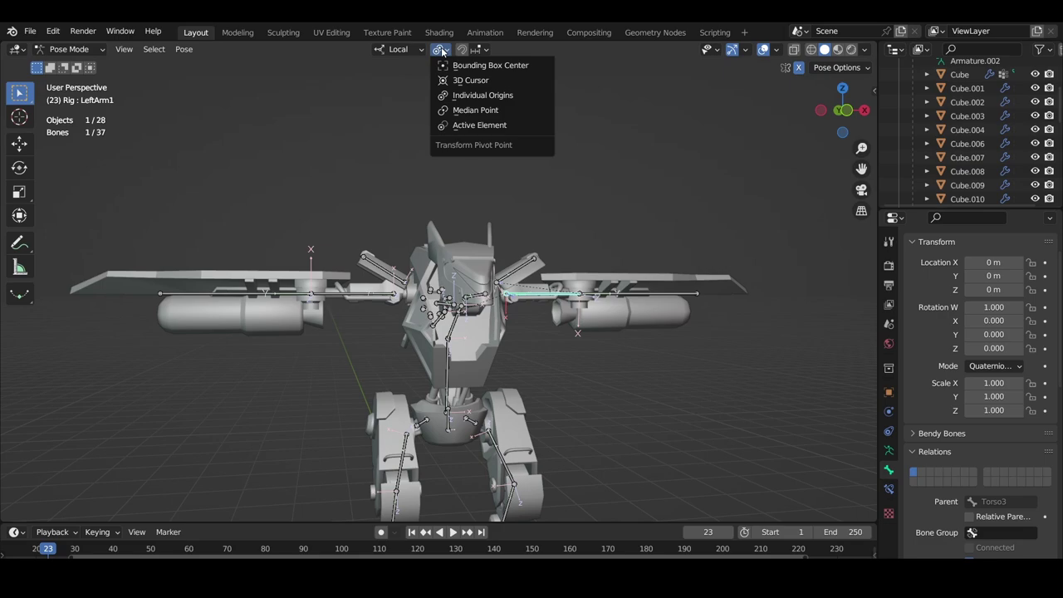
{"action": "mouse_move", "coordinate": [648, 258]}
{"action": "middle_mouse_down"}
{"action": "mouse_move", "coordinate": [520, 282]}
{"action": "mouse_move", "coordinate": [274, 266]}
{"action": "middle_mouse_up"}
{"action": "scroll", "coordinate": [539, 277], "scroll_direction": "up", "scroll_amount": 5}
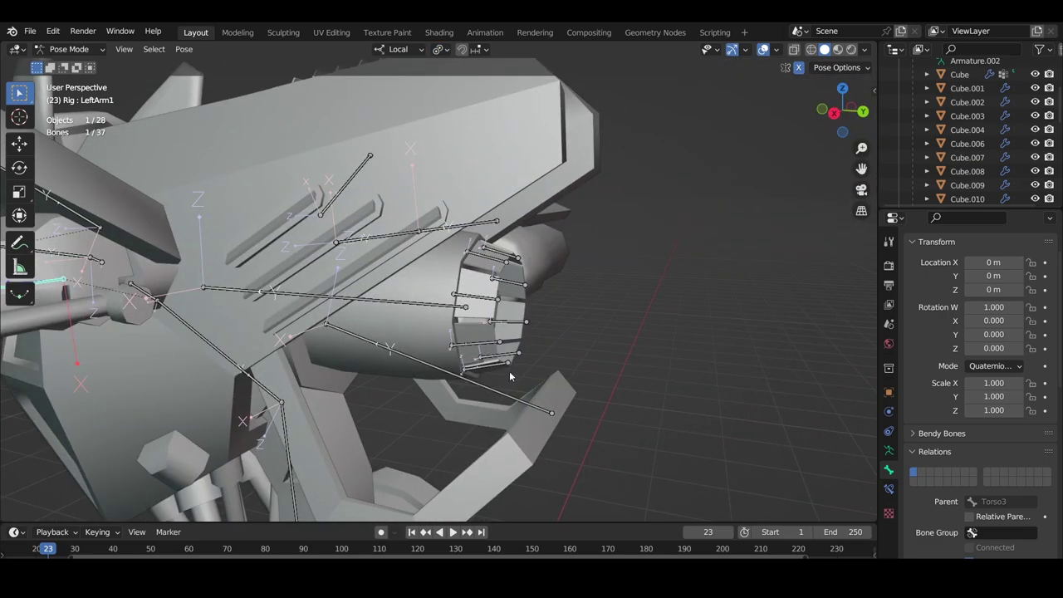
{"action": "middle_click_drag", "start_coordinate": [509, 372], "coordinate": [546, 366]}
{"action": "left_click_drag", "start_coordinate": [548, 364], "coordinate": [524, 246]}
{"action": "middle_click_drag", "start_coordinate": [578, 300], "coordinate": [555, 302]}
{"action": "key", "text": "r"}
{"action": "key", "text": "x"}
{"action": "key", "text": "z"}
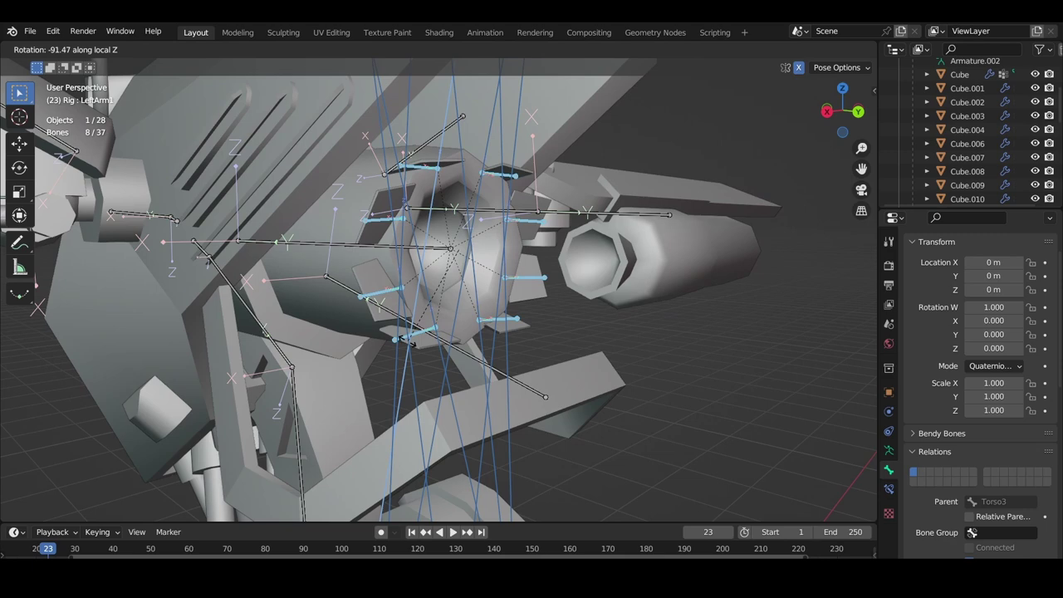
{"action": "right_click", "coordinate": [473, 298]}
Step: Try rotating the eight jet fan bones about their local X axes while viewing the nozzle from behind
{"action": "middle_click_drag", "start_coordinate": [472, 298], "coordinate": [441, 256]}
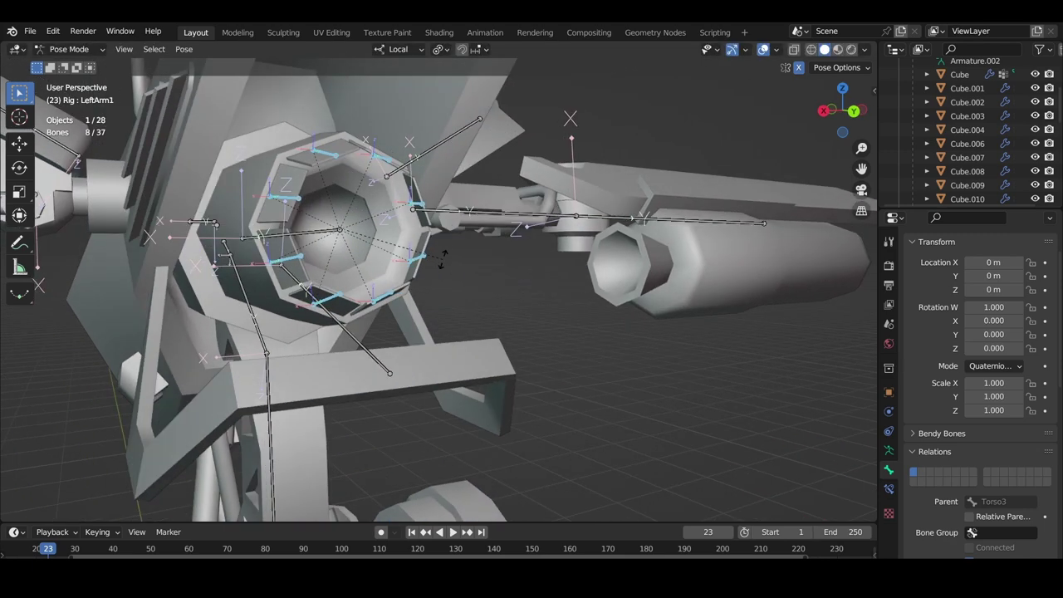
{"action": "key", "text": "r"}
{"action": "key", "text": "x"}
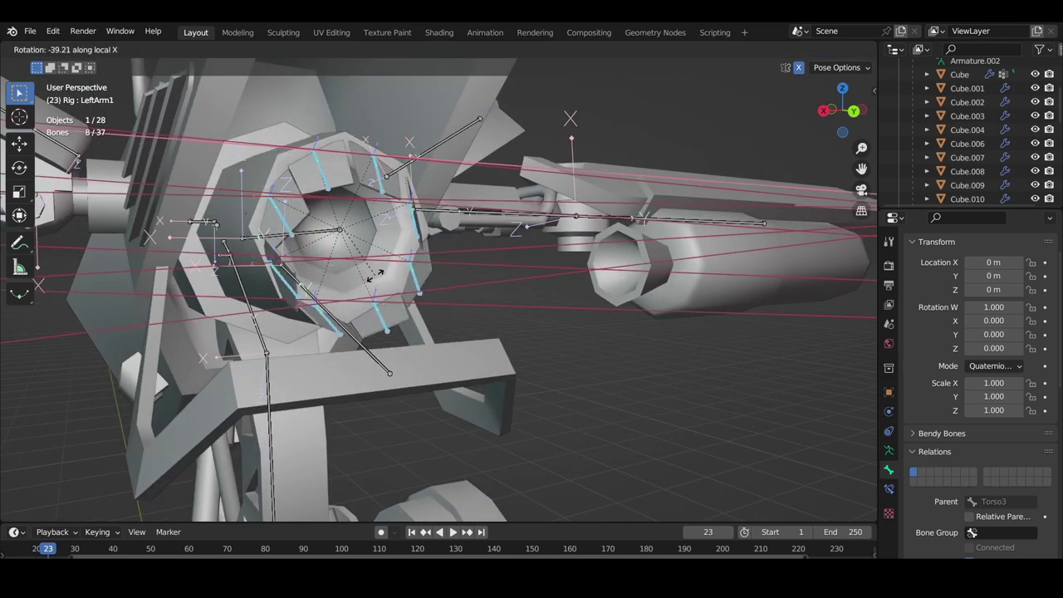
{"action": "right_click", "coordinate": [369, 245]}
Step: Put the rig in Edit Mode, select the LeftJetFan1 bone, and view the jet nozzle in Back Orthographic
{"action": "left_click", "coordinate": [78, 49]}
{"action": "left_click", "coordinate": [81, 80]}
{"action": "middle_click_drag", "start_coordinate": [320, 170], "coordinate": [392, 297], "text": "shift"}
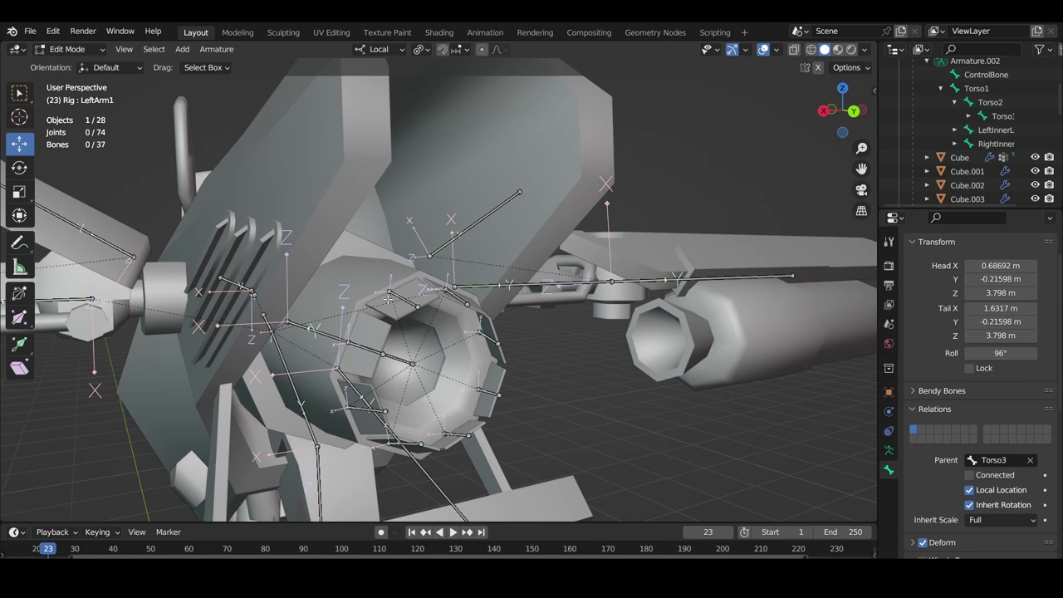
{"action": "left_click", "coordinate": [397, 297]}
{"action": "middle_click_drag", "start_coordinate": [498, 414], "coordinate": [450, 379]}
{"action": "middle_click_drag", "start_coordinate": [428, 304], "coordinate": [532, 353], "text": "shift"}
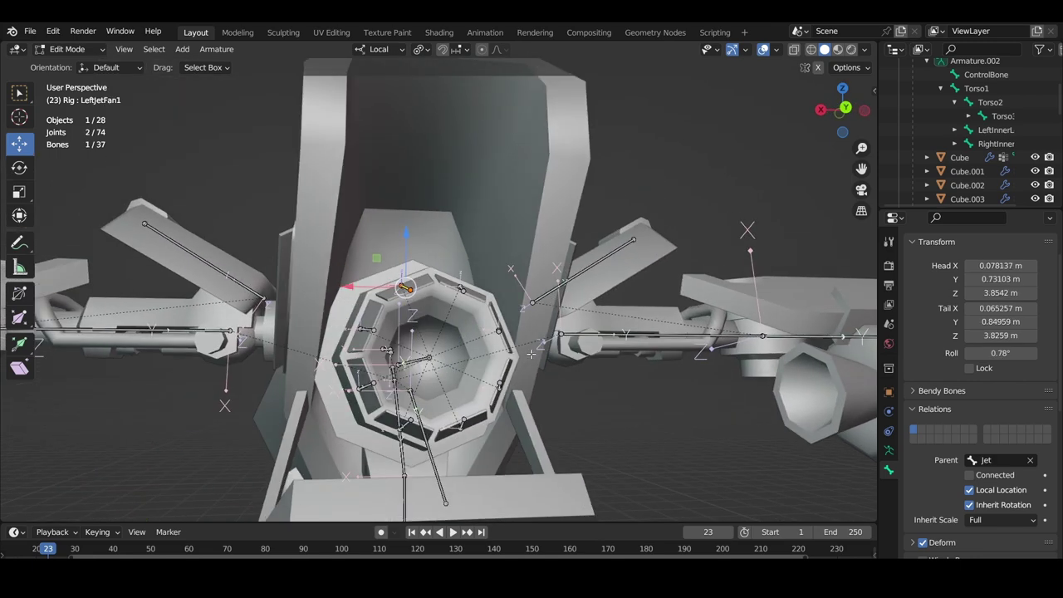
{"action": "left_click", "coordinate": [844, 108]}
{"action": "scroll", "coordinate": [358, 329], "scroll_direction": "up", "scroll_amount": 4}
{"action": "middle_click_drag", "start_coordinate": [503, 309], "coordinate": [521, 268], "text": "shift"}
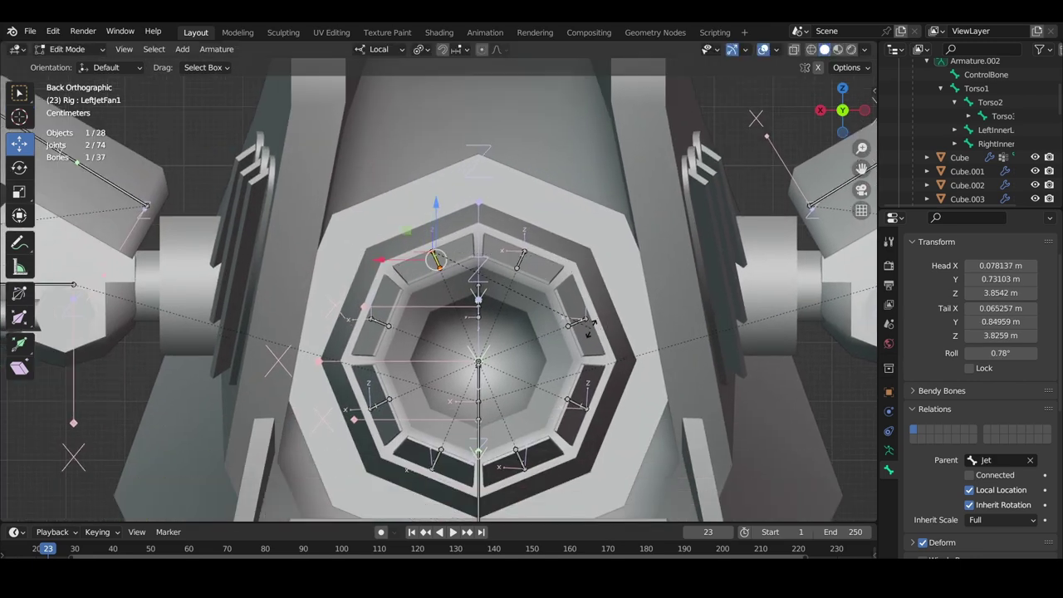
Step: Enable X-axis mirroring for the armature and roll LeftJetFan1 to about 23° so its Z axis points outward
{"action": "key", "text": "ctrl+r"}
{"action": "key", "text": "Escape"}
{"action": "key", "text": "ctrl+r"}
{"action": "left_click", "coordinate": [584, 193]}
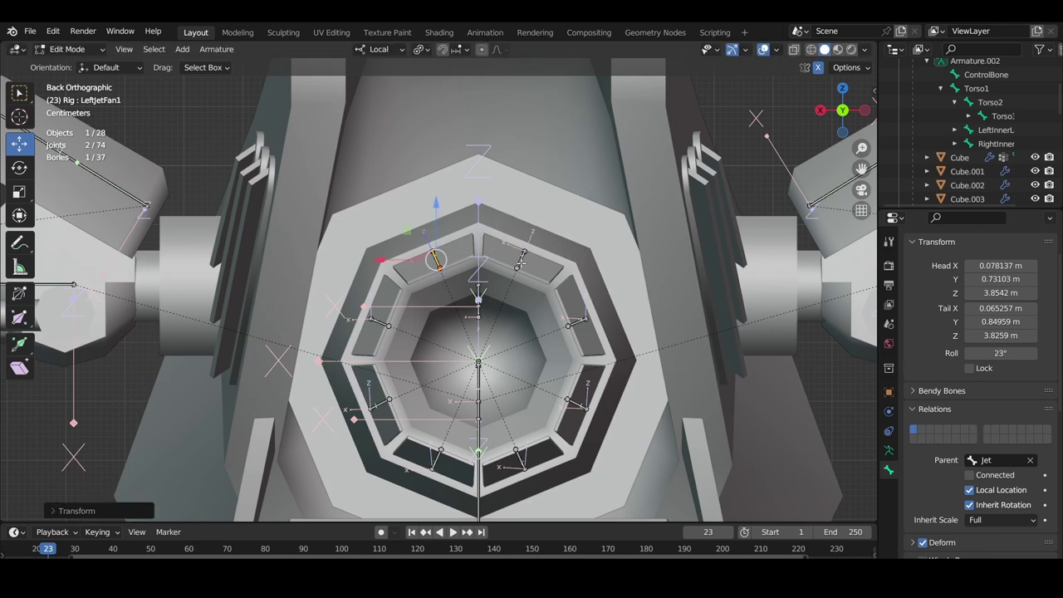
Step: Roll LeftJetFan2 so its Z axis points outward from the nozzle, and roll LeftJetFan3 to about 112°
{"action": "left_click", "coordinate": [382, 322]}
{"action": "key", "text": "ctrl+r"}
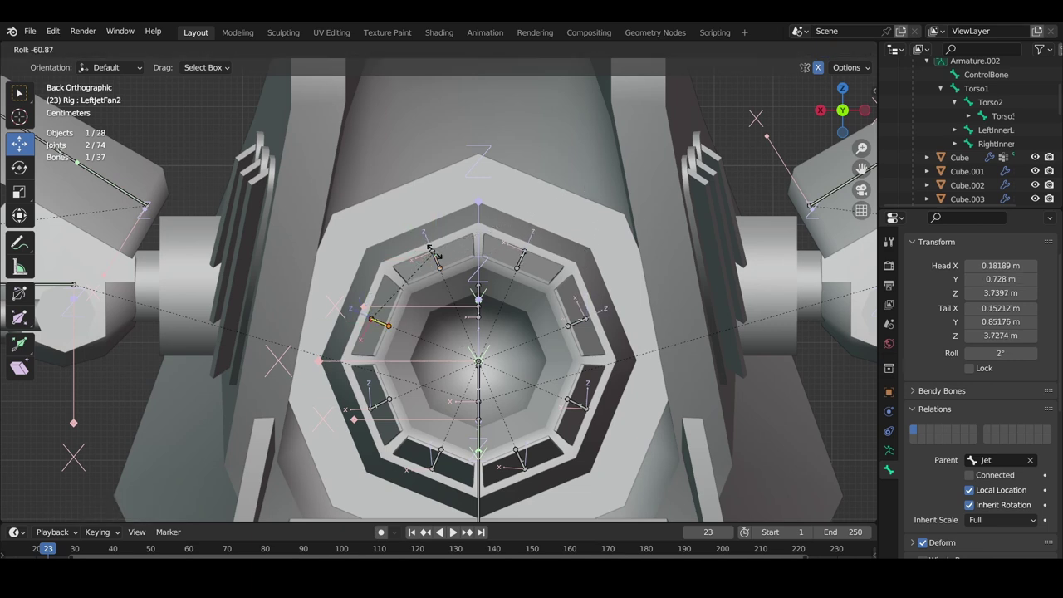
{"action": "left_click", "coordinate": [427, 245]}
{"action": "left_click", "coordinate": [374, 408]}
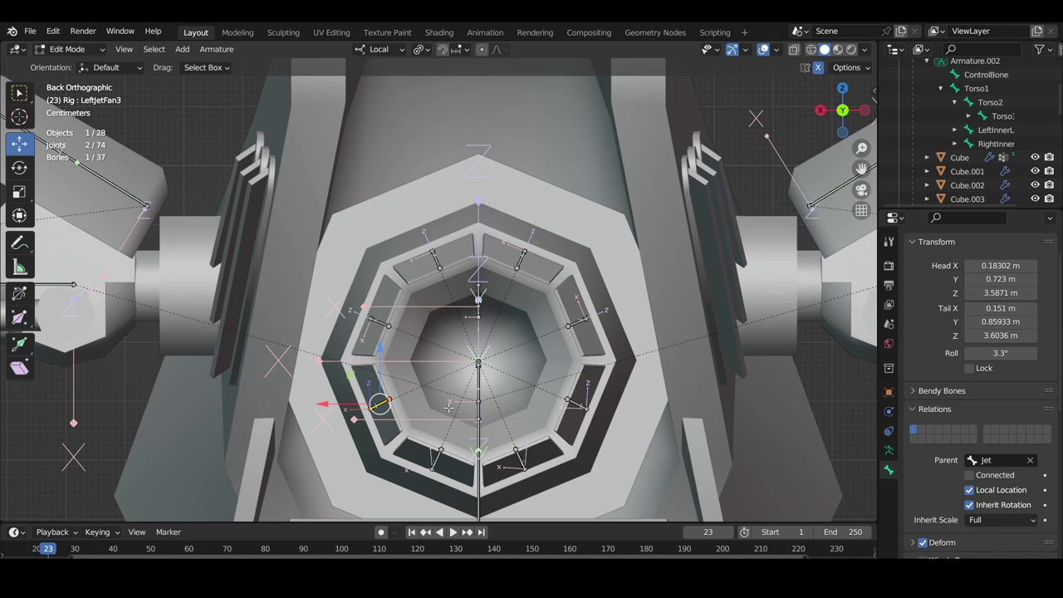
{"action": "key", "text": "ctrl+r"}
{"action": "left_click", "coordinate": [337, 310]}
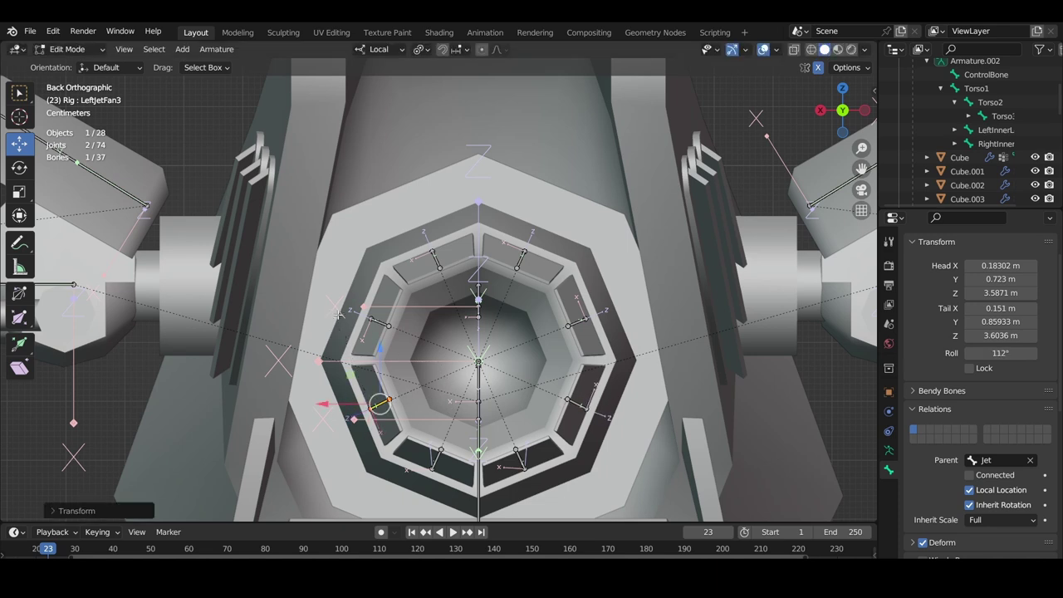
Step: Roll LeftJetFan4 to about 157° so its Z axis points outward from the nozzle, and deselect the bone
{"action": "left_click", "coordinate": [438, 455]}
{"action": "key", "text": "ctrl+r"}
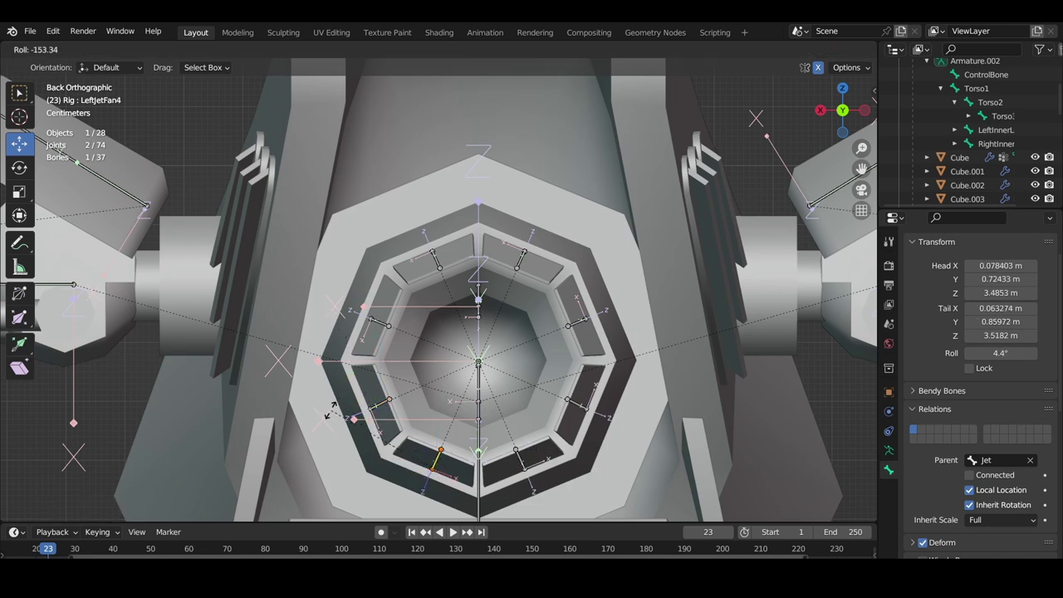
{"action": "left_click", "coordinate": [330, 413]}
{"action": "key", "text": "ctrl+r"}
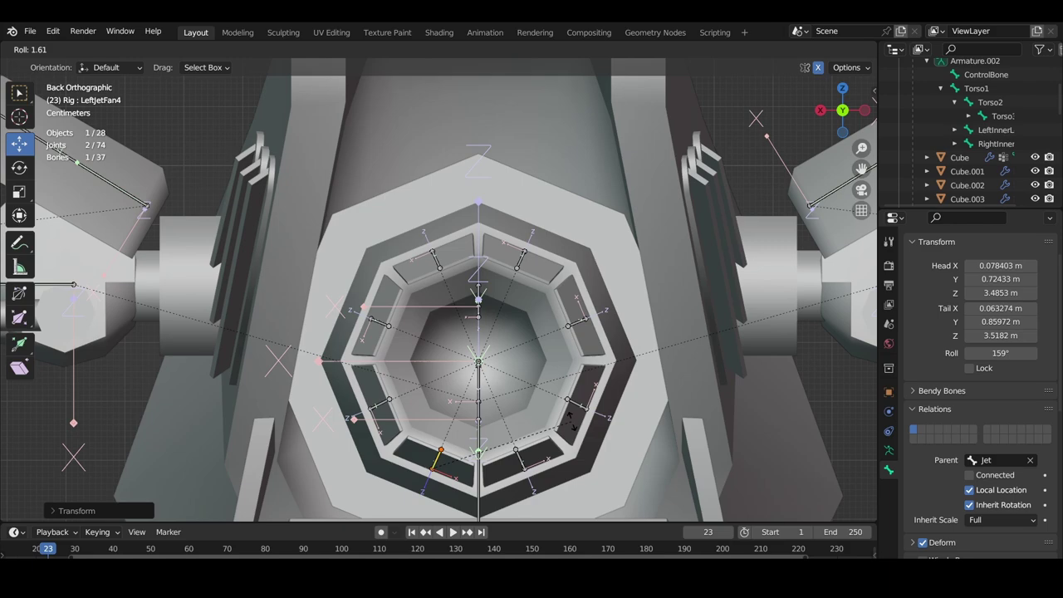
{"action": "right_click", "coordinate": [571, 422]}
{"action": "left_click", "coordinate": [619, 428]}
Step: Return to Pose Mode, select the eight jet fan bones, and rotate them together about their local X axes
{"action": "left_click", "coordinate": [69, 49]}
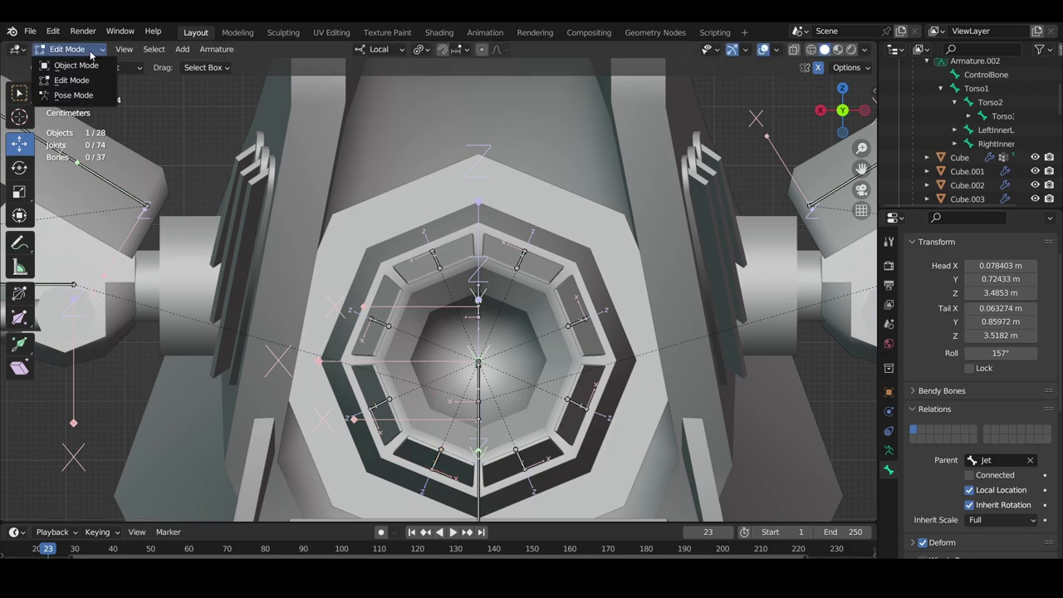
{"action": "left_click", "coordinate": [71, 94]}
{"action": "middle_click_drag", "start_coordinate": [462, 258], "coordinate": [669, 351]}
{"action": "middle_click_drag", "start_coordinate": [768, 357], "coordinate": [647, 341], "text": "shift"}
{"action": "left_click_drag", "start_coordinate": [648, 352], "coordinate": [568, 219]}
{"action": "middle_click_drag", "start_coordinate": [656, 279], "coordinate": [572, 285]}
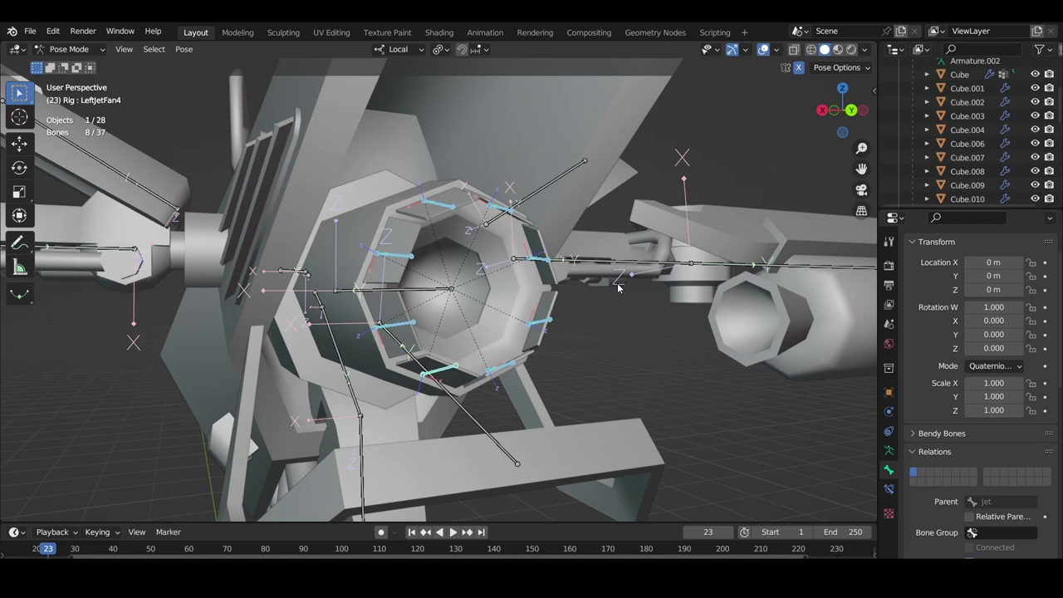
{"action": "key", "text": "r"}
{"action": "key", "text": "x"}
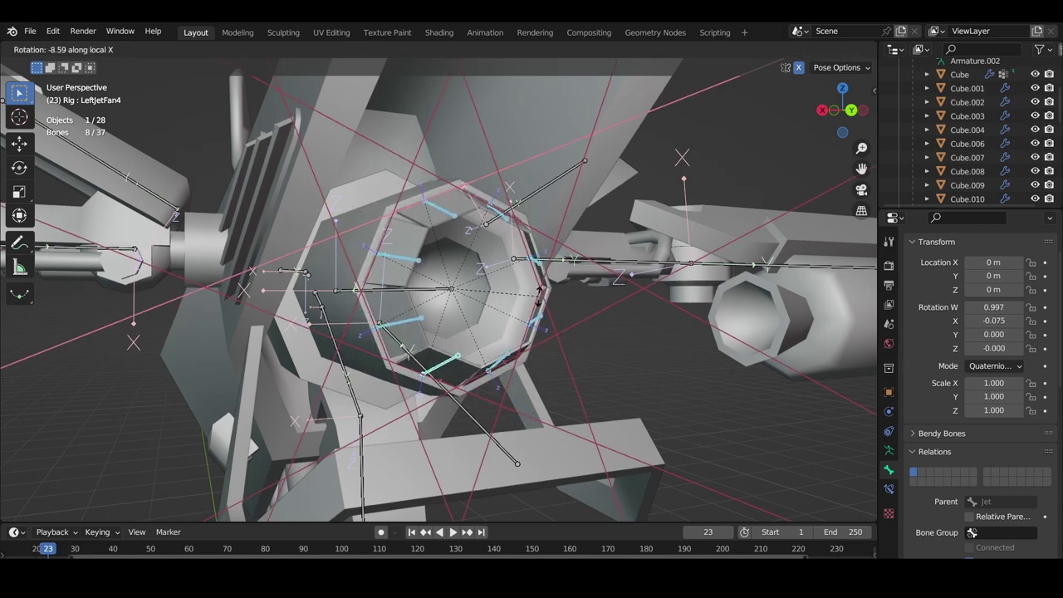
{"action": "left_click", "coordinate": [582, 286]}
Step: Rotate the eight jet fan bones about their local X axes again and put the rig in Edit Mode
{"action": "middle_click_drag", "start_coordinate": [582, 286], "coordinate": [625, 280]}
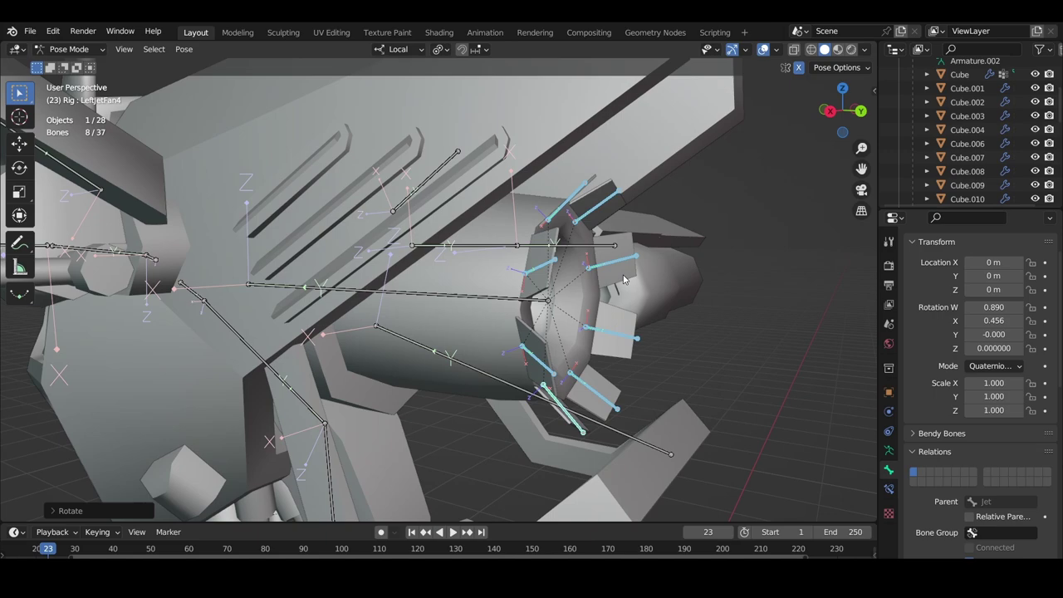
{"action": "scroll", "coordinate": [625, 280], "scroll_direction": "down", "scroll_amount": 3}
{"action": "key", "text": "r"}
{"action": "key", "text": "x"}
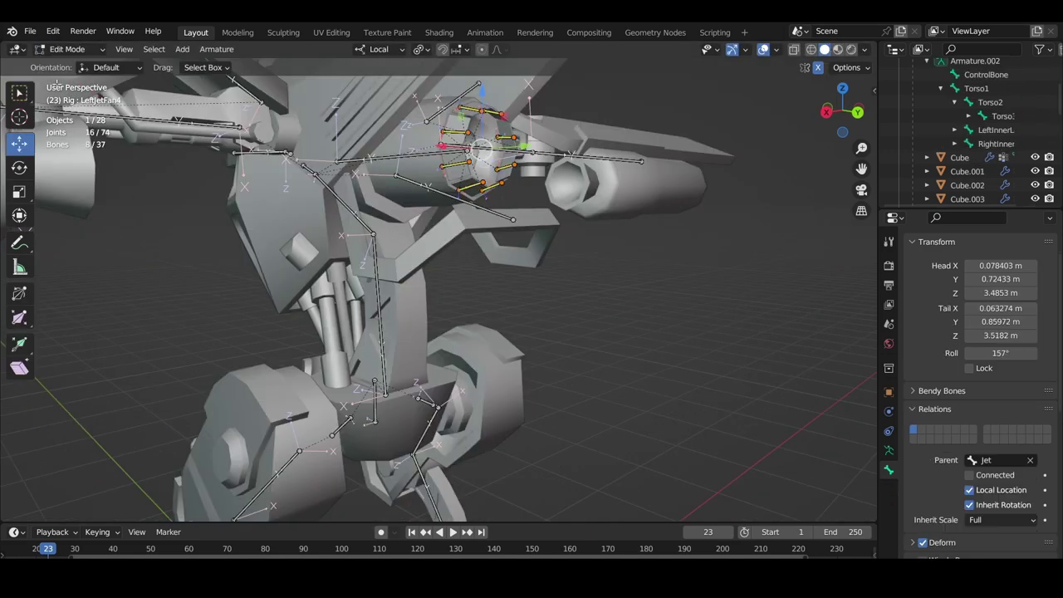
{"action": "key", "text": "KP_1"}
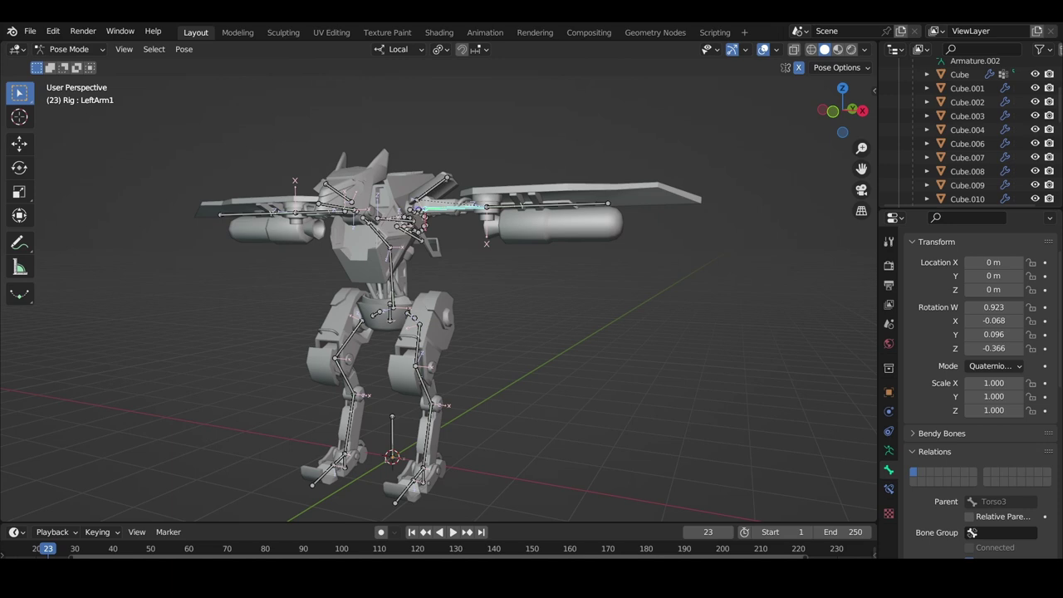
Step: In Edit Mode, extrude a mirrored bone about 1 m backward along Y from the ankle joint at the end of LeftLeg3
{"action": "left_click", "coordinate": [74, 49]}
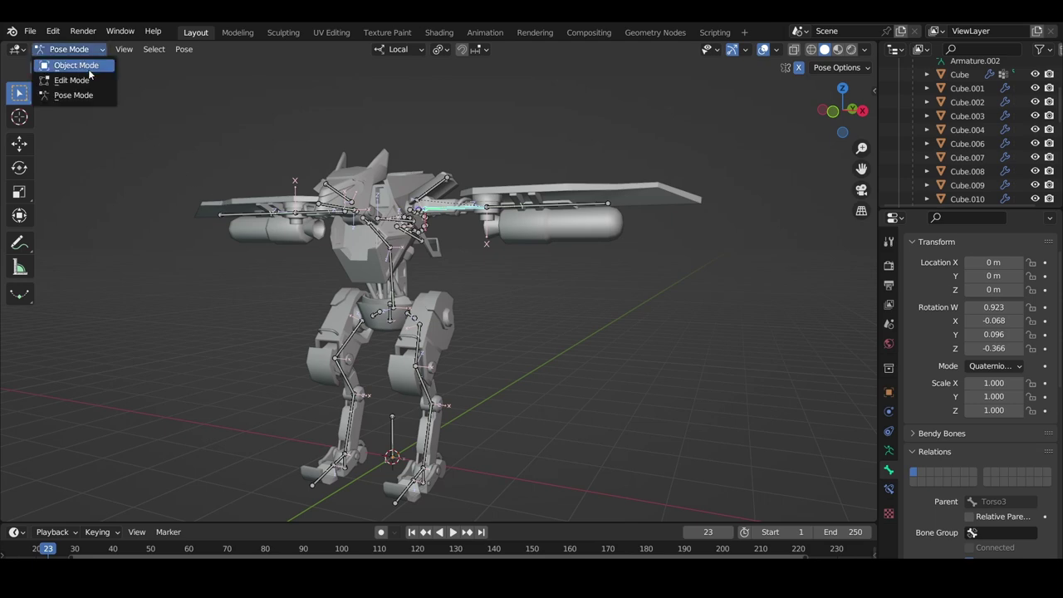
{"action": "left_click", "coordinate": [87, 81]}
{"action": "middle_click_drag", "start_coordinate": [399, 262], "coordinate": [486, 259]}
{"action": "scroll", "coordinate": [507, 415], "scroll_direction": "up", "scroll_amount": 5}
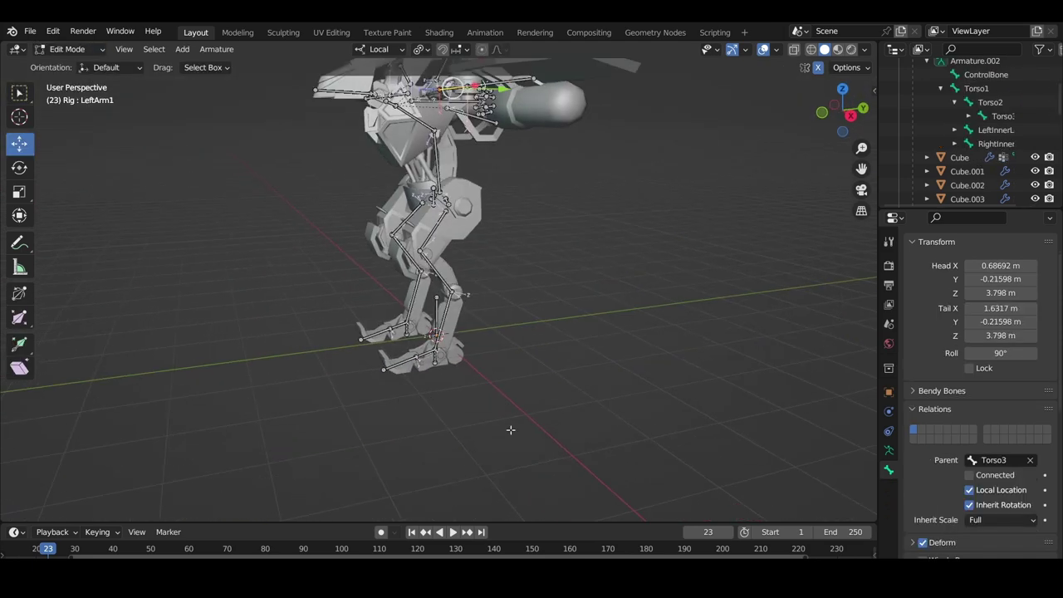
{"action": "left_click", "coordinate": [418, 368]}
{"action": "left_click", "coordinate": [433, 364]}
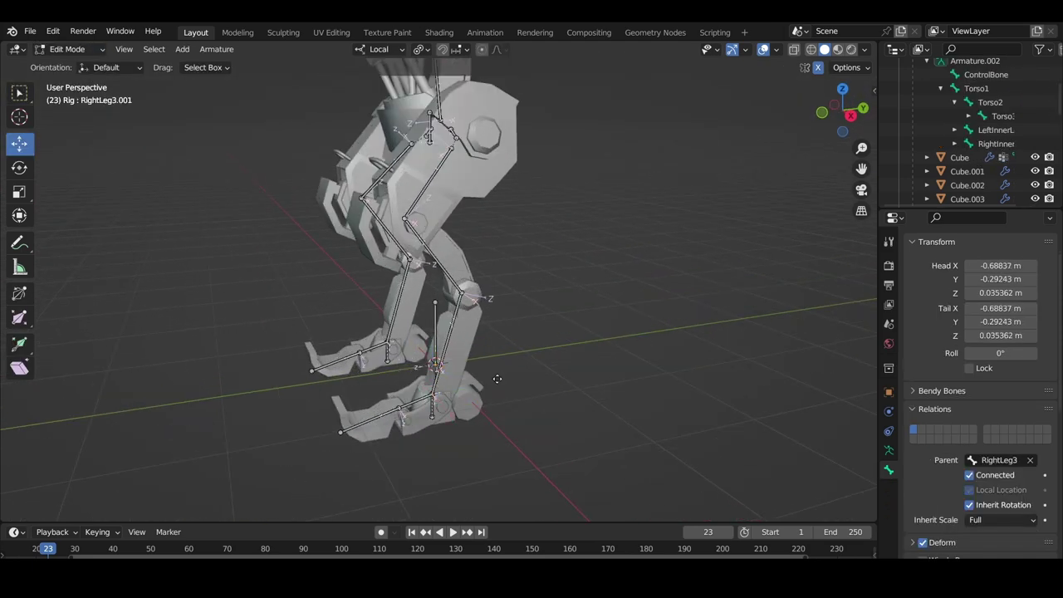
{"action": "key", "text": "e"}
{"action": "key", "text": "y"}
{"action": "left_click", "coordinate": [575, 377]}
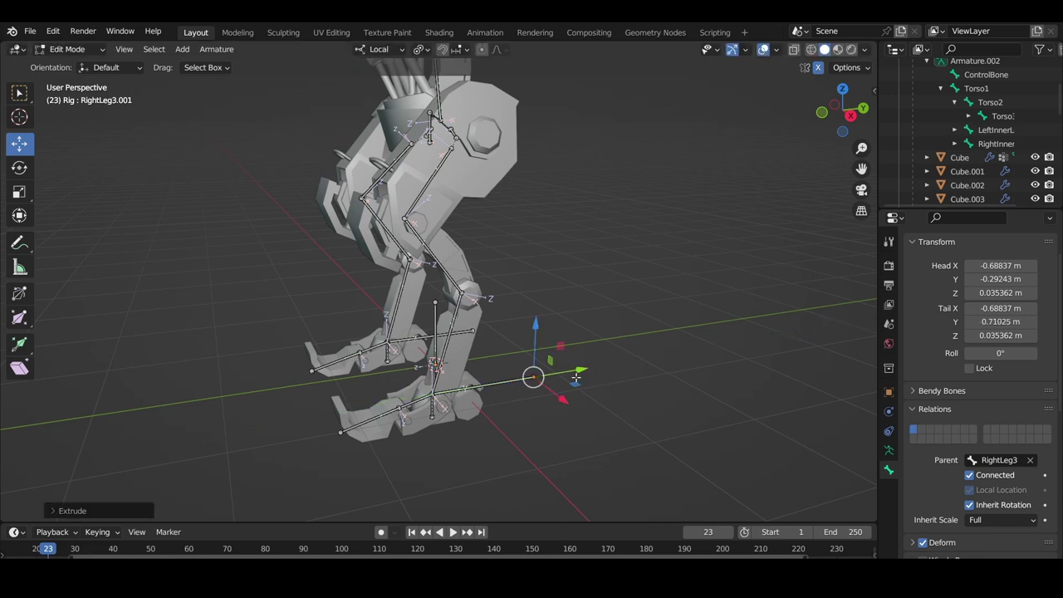
Step: Rename the two bones extruded backward from the ankles as LeftLegIK and RightLegIK
{"action": "left_click", "coordinate": [482, 384]}
{"action": "scroll", "coordinate": [989, 274], "scroll_direction": "up", "scroll_amount": 2}
{"action": "double_click", "coordinate": [980, 259]}
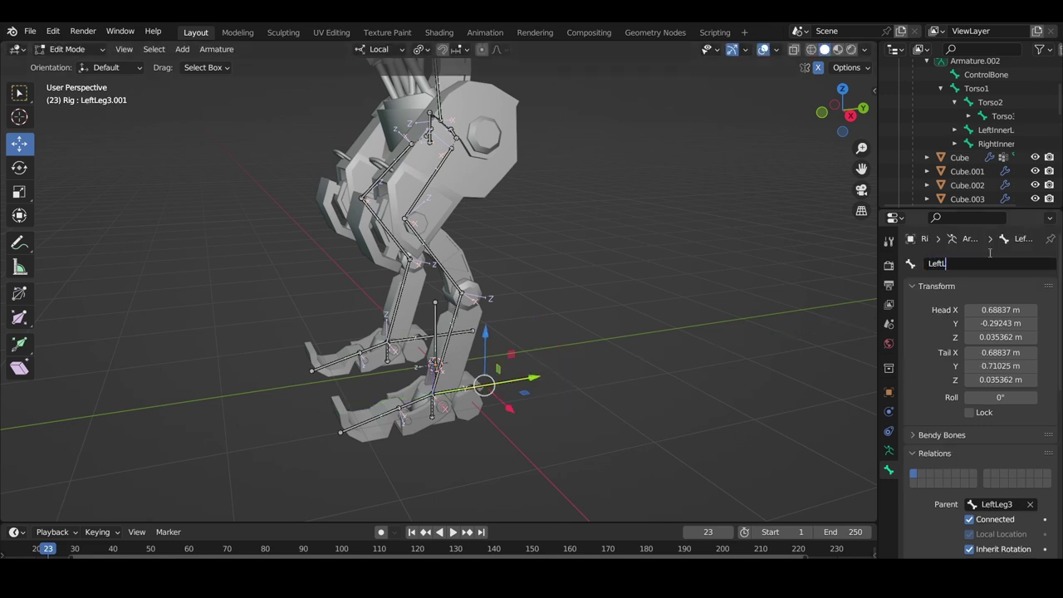
{"action": "left_click", "coordinate": [414, 338]}
{"action": "left_click", "coordinate": [985, 265]}
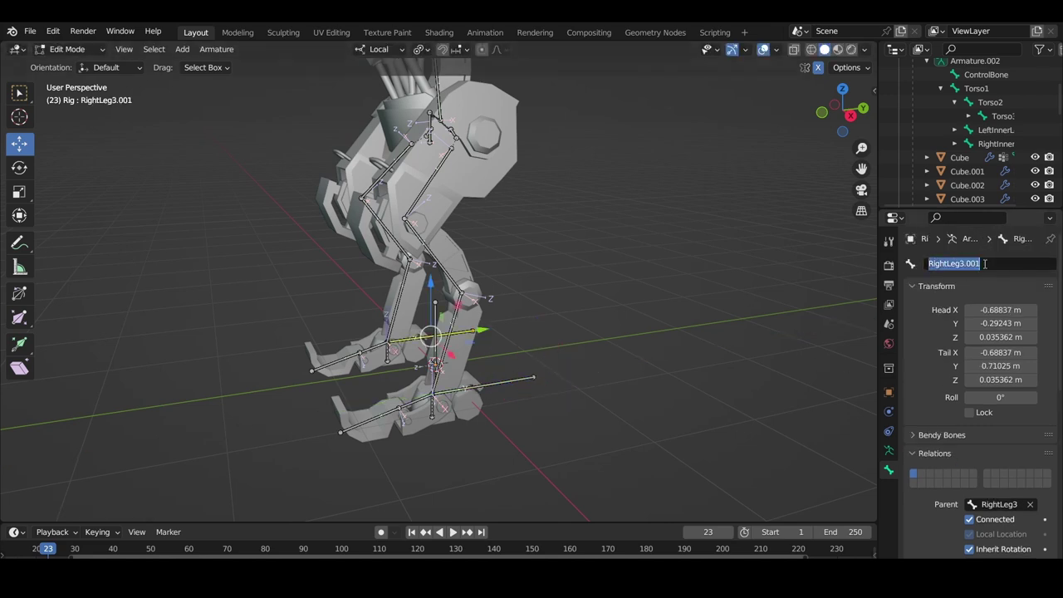
{"action": "type", "text": "RightLegIK"}
{"action": "key", "text": "Return"}
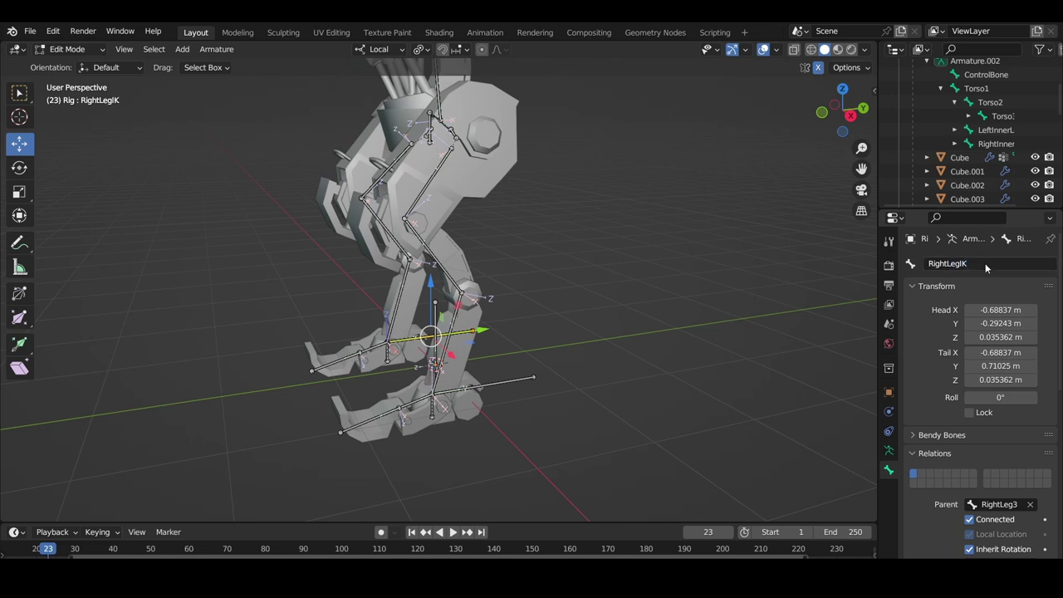
Step: Clear the parents of RightLegIK and LeftLegIK and turn off Deform on both bones
{"action": "scroll", "coordinate": [983, 399], "scroll_direction": "down", "scroll_amount": 2}
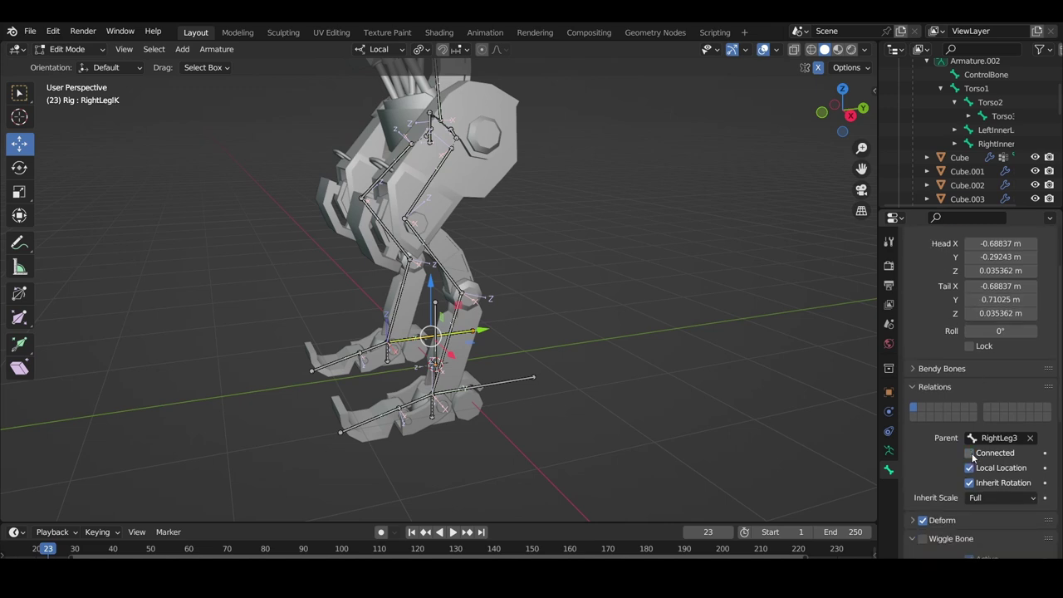
{"action": "left_click", "coordinate": [1032, 439]}
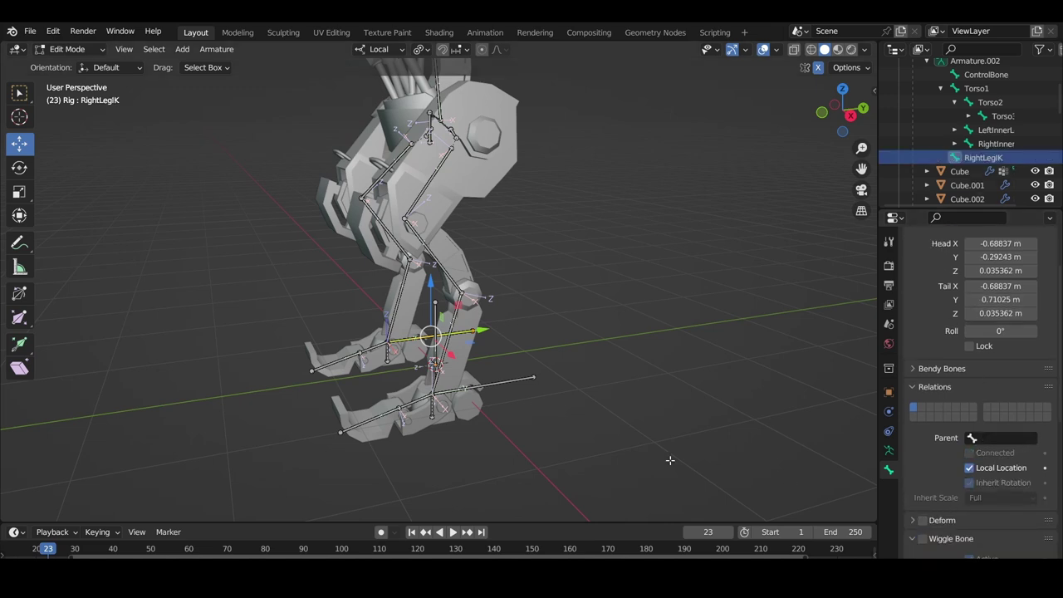
{"action": "key", "text": "ctrl+shift+m"}
{"action": "left_click", "coordinate": [1031, 438]}
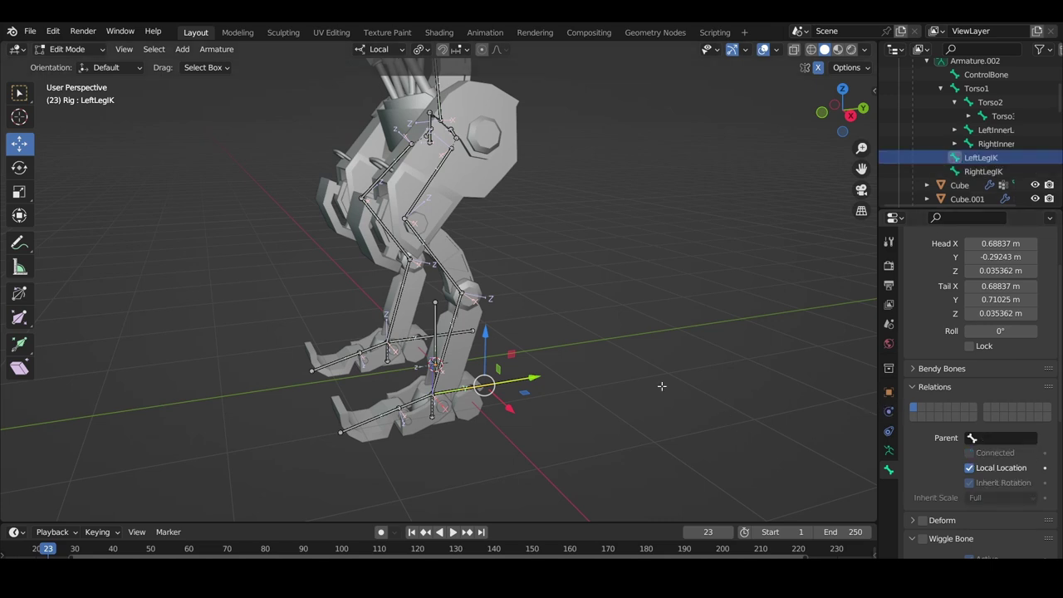
Step: In Pose Mode, add an Inverse Kinematics constraint to LeftLeg3 with a chain length of 3
{"action": "left_click", "coordinate": [64, 49]}
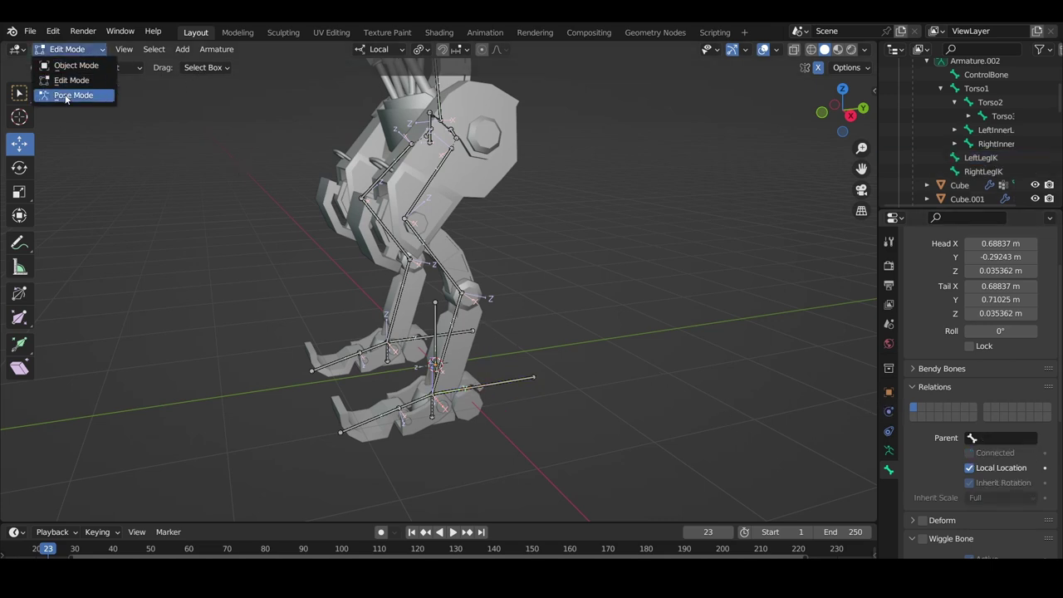
{"action": "left_click", "coordinate": [65, 95]}
{"action": "left_click", "coordinate": [449, 345]}
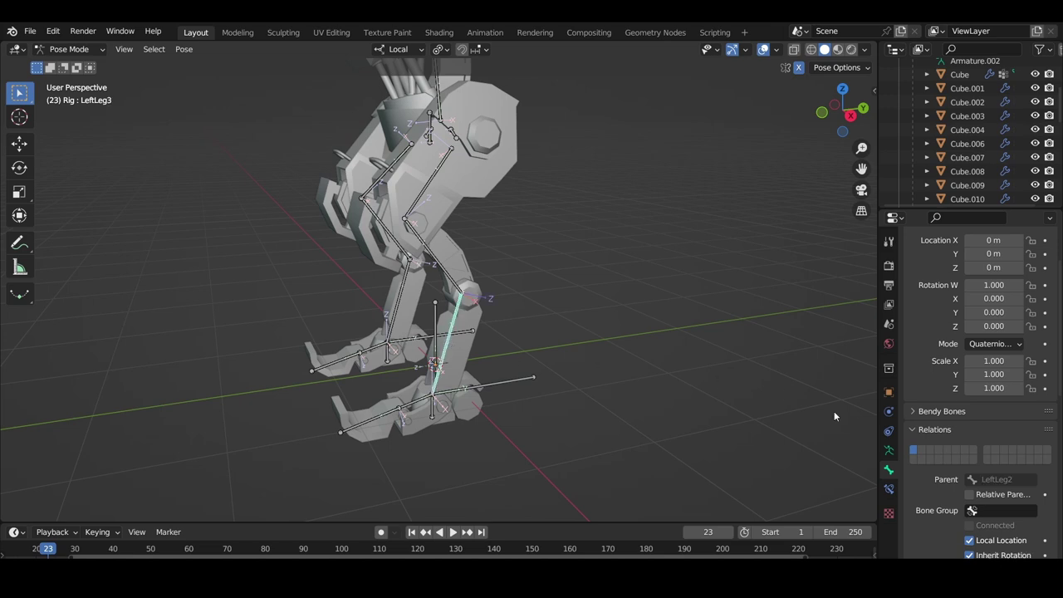
{"action": "left_click", "coordinate": [889, 490]}
{"action": "left_click", "coordinate": [977, 263]}
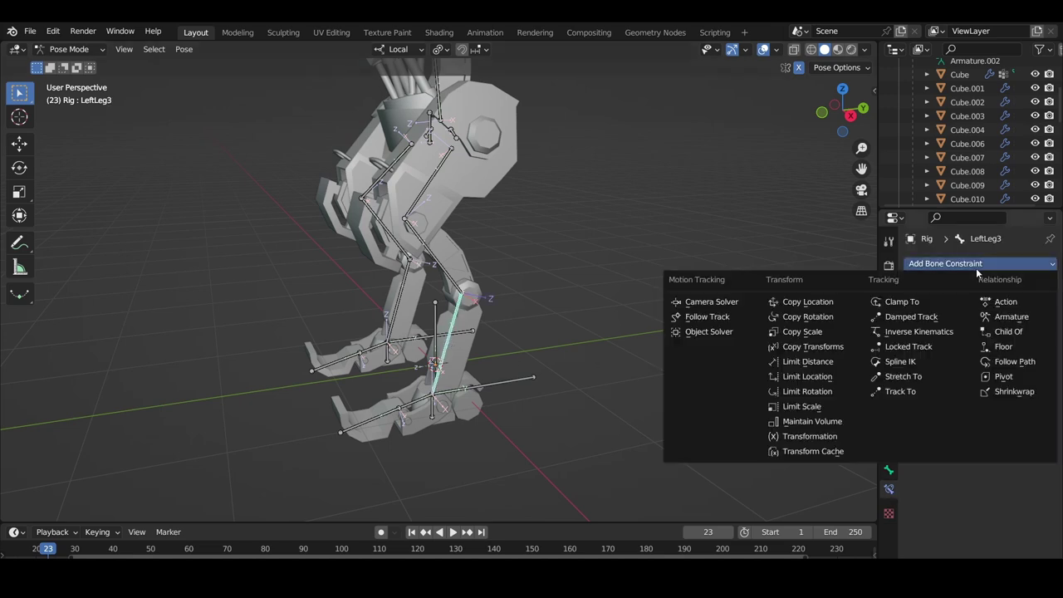
{"action": "left_click", "coordinate": [941, 332]}
{"action": "middle_click_drag", "start_coordinate": [598, 340], "coordinate": [524, 163]}
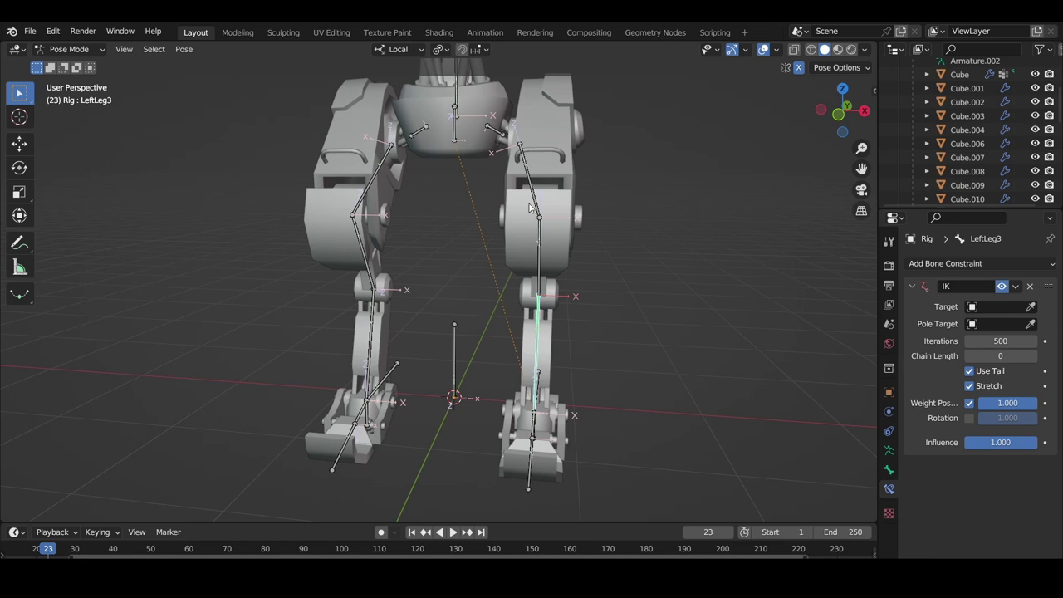
{"action": "middle_click_drag", "start_coordinate": [530, 208], "coordinate": [624, 302]}
{"action": "left_click", "coordinate": [989, 356]}
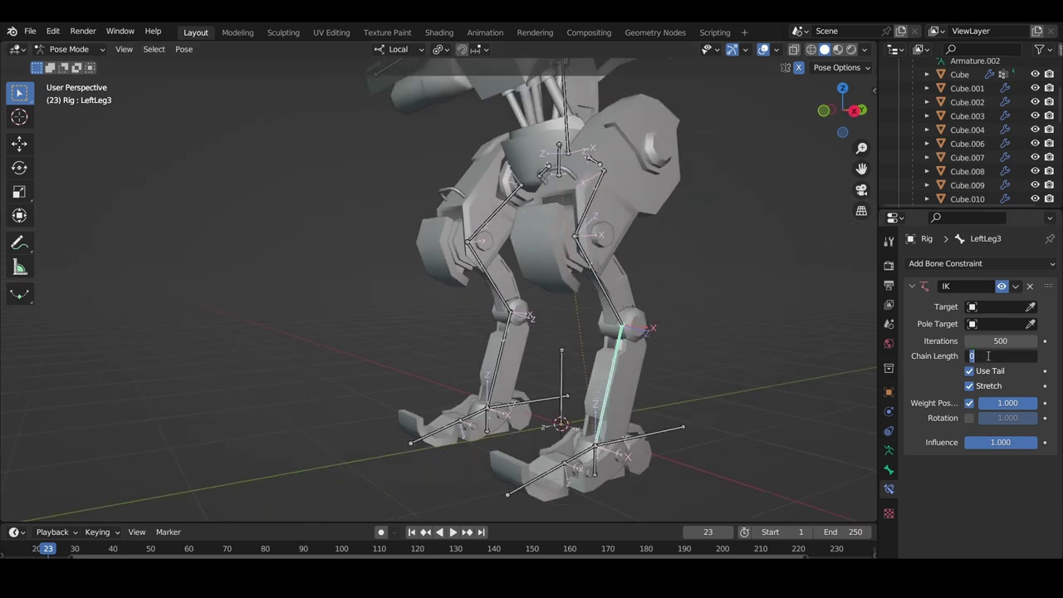
{"action": "middle_click_drag", "start_coordinate": [797, 341], "coordinate": [731, 357]}
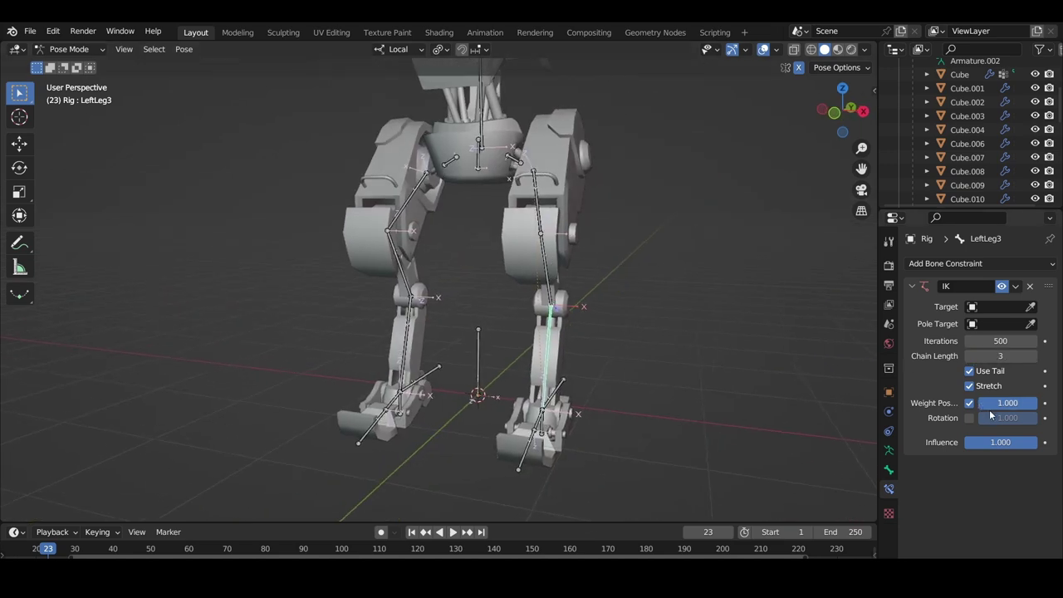
Step: Set the LeftLeg3 IK constraint's target to Rig and its target bone to LeftLegIK
{"action": "left_click", "coordinate": [996, 306]}
{"action": "type", "text": "r"}
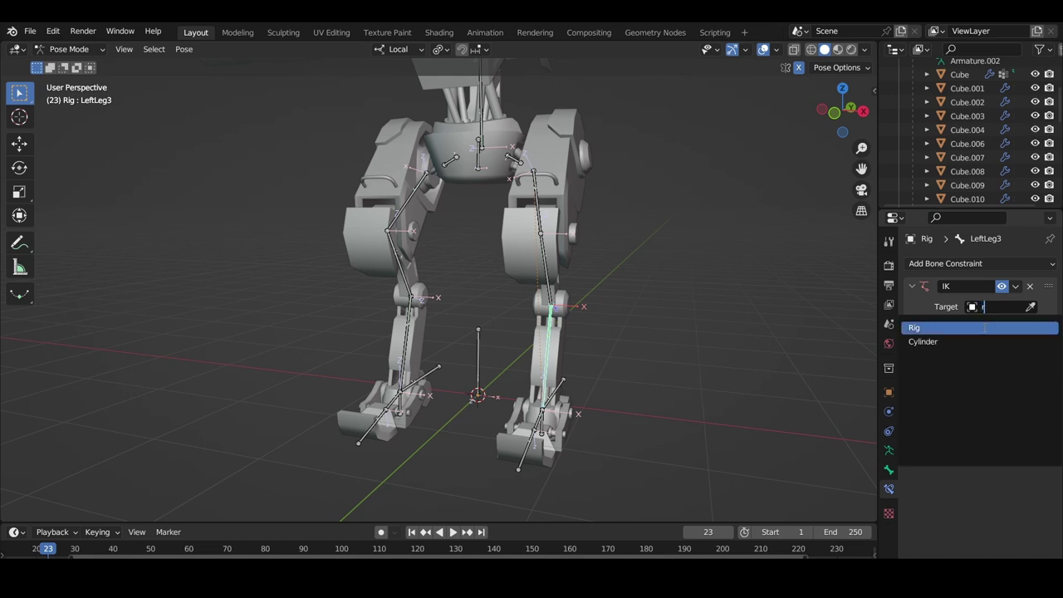
{"action": "key", "text": "Return"}
{"action": "left_click", "coordinate": [995, 323]}
{"action": "type", "text": "leftleg"}
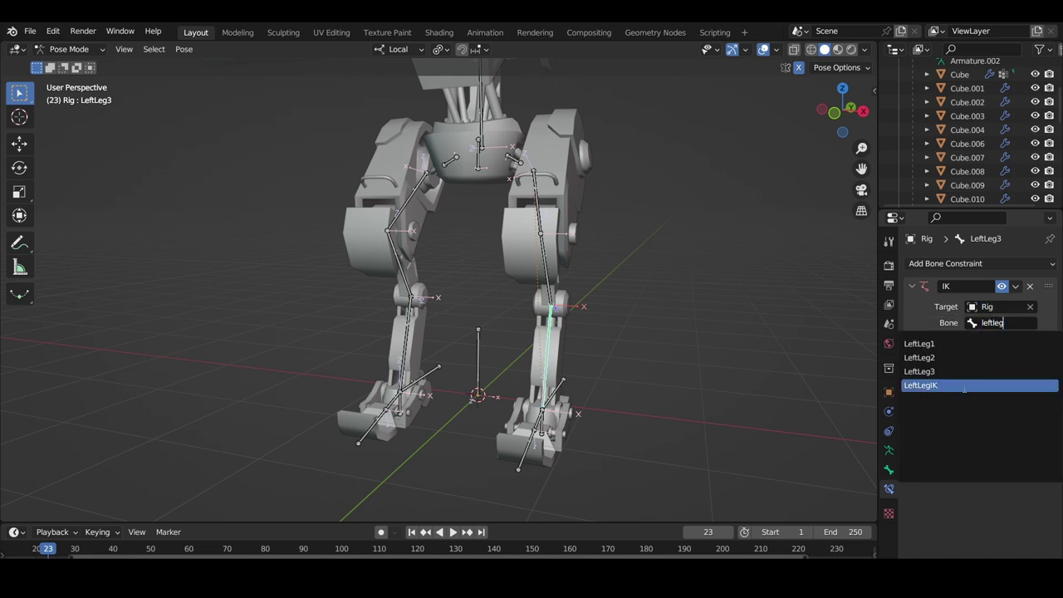
{"action": "left_click", "coordinate": [920, 386]}
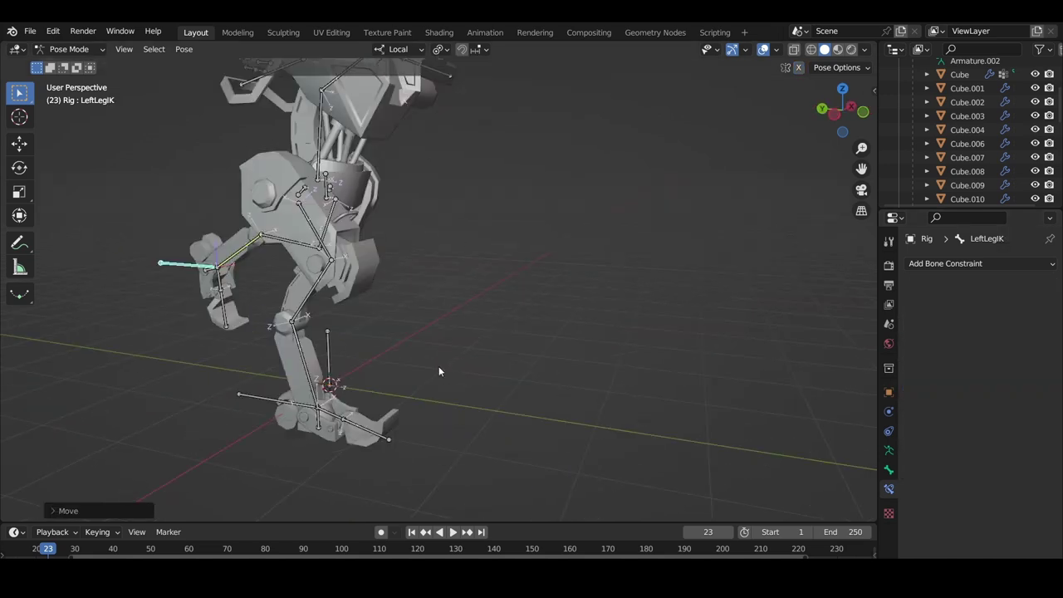
Step: Test the left leg's IK by moving LeftLegIK and freely rotating the LeftLeg1 bone
{"action": "key", "text": "g"}
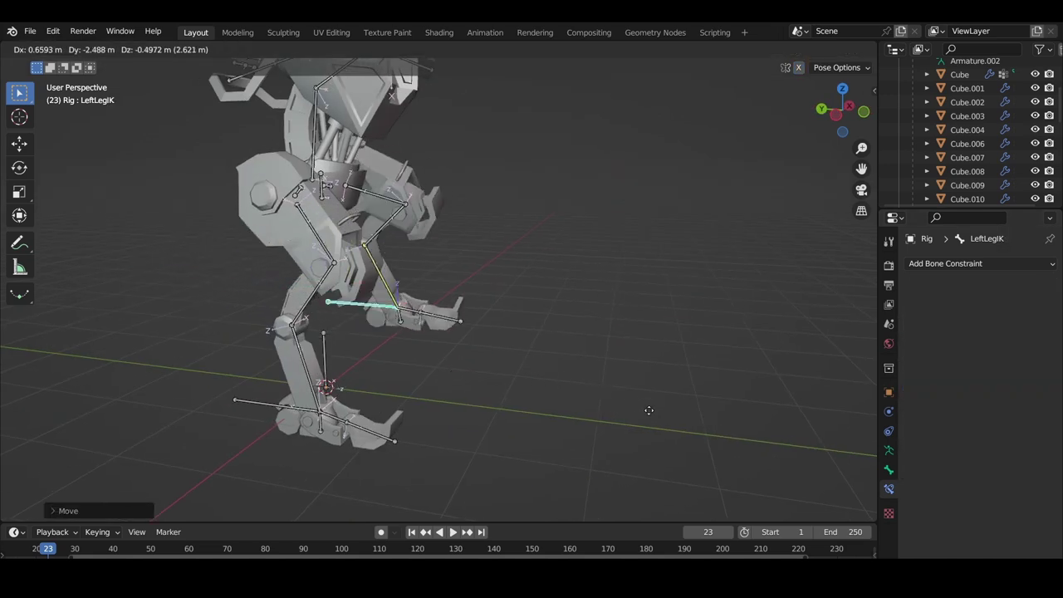
{"action": "left_click", "coordinate": [709, 386]}
{"action": "middle_click_drag", "start_coordinate": [707, 385], "coordinate": [461, 356]}
{"action": "left_click", "coordinate": [519, 199]}
{"action": "key", "text": "r"}
{"action": "key", "text": "r"}
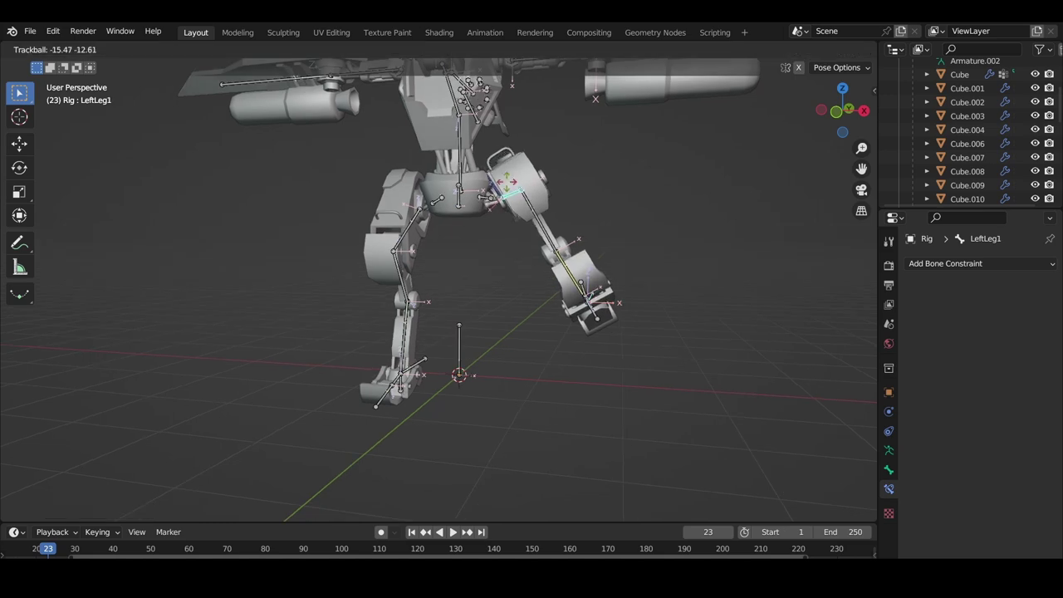
{"action": "left_click", "coordinate": [538, 218]}
{"action": "middle_click_drag", "start_coordinate": [539, 217], "coordinate": [585, 237]}
{"action": "key", "text": "r"}
{"action": "key", "text": "r"}
{"action": "left_click", "coordinate": [595, 273]}
Step: Clear the rotation and location of all pose bones and deselect them
{"action": "key", "text": "a"}
{"action": "key", "text": "alt+r"}
{"action": "key", "text": "alt+g"}
{"action": "middle_click_drag", "start_coordinate": [503, 301], "coordinate": [852, 412]}
{"action": "key", "text": "alt+a"}
Step: Set the influence of LeftLeg3's IK constraint to 0 and show the bone's own Inverse Kinematics settings
{"action": "left_click", "coordinate": [888, 469]}
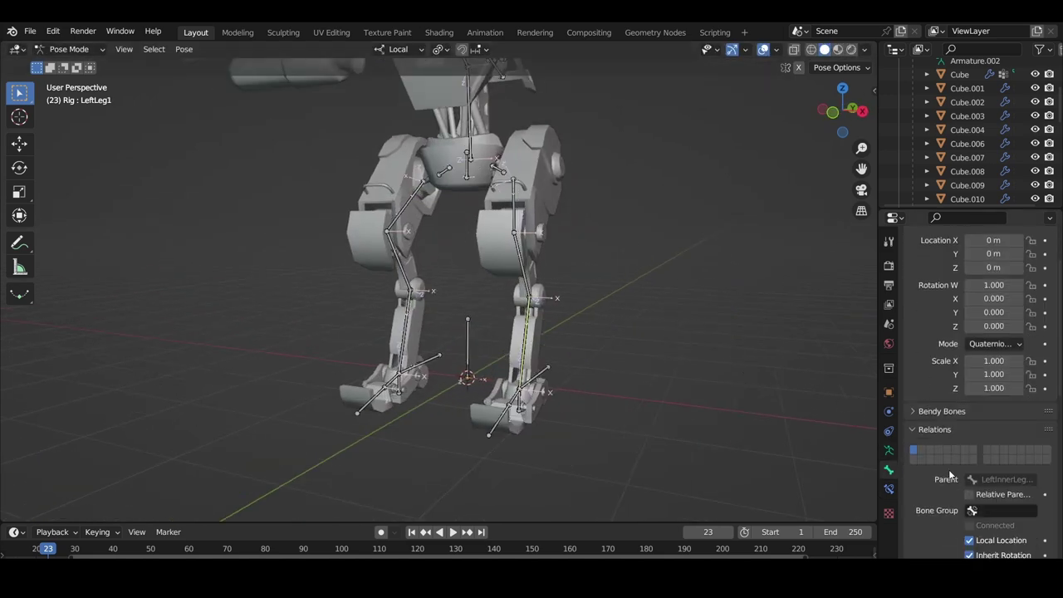
{"action": "scroll", "coordinate": [948, 469], "scroll_direction": "down", "scroll_amount": 10}
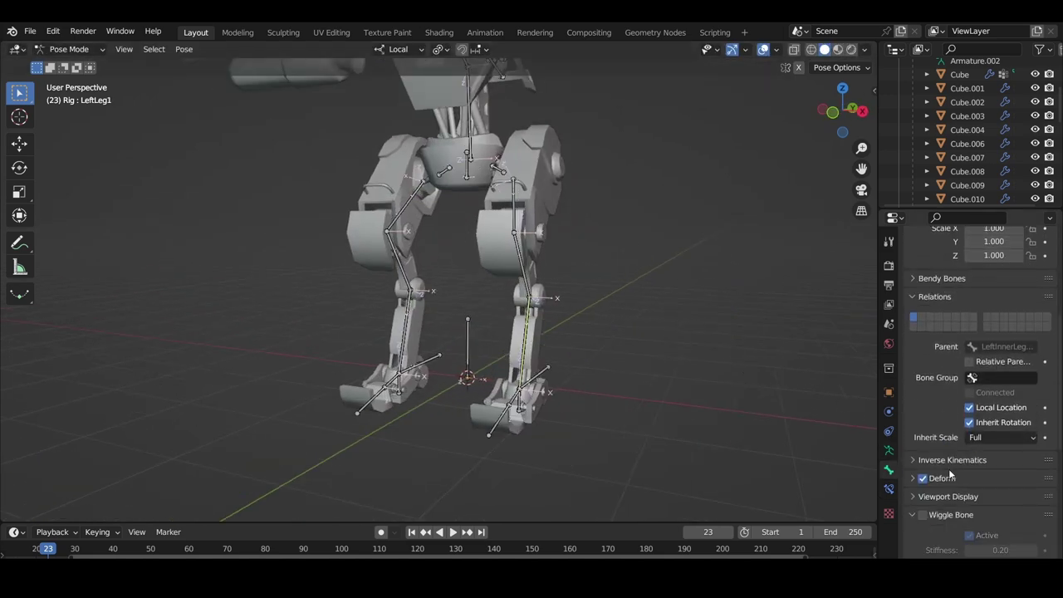
{"action": "left_click", "coordinate": [529, 318]}
{"action": "middle_click_drag", "start_coordinate": [601, 341], "coordinate": [629, 382], "text": "shift"}
{"action": "scroll", "coordinate": [540, 330], "scroll_direction": "up", "scroll_amount": 2}
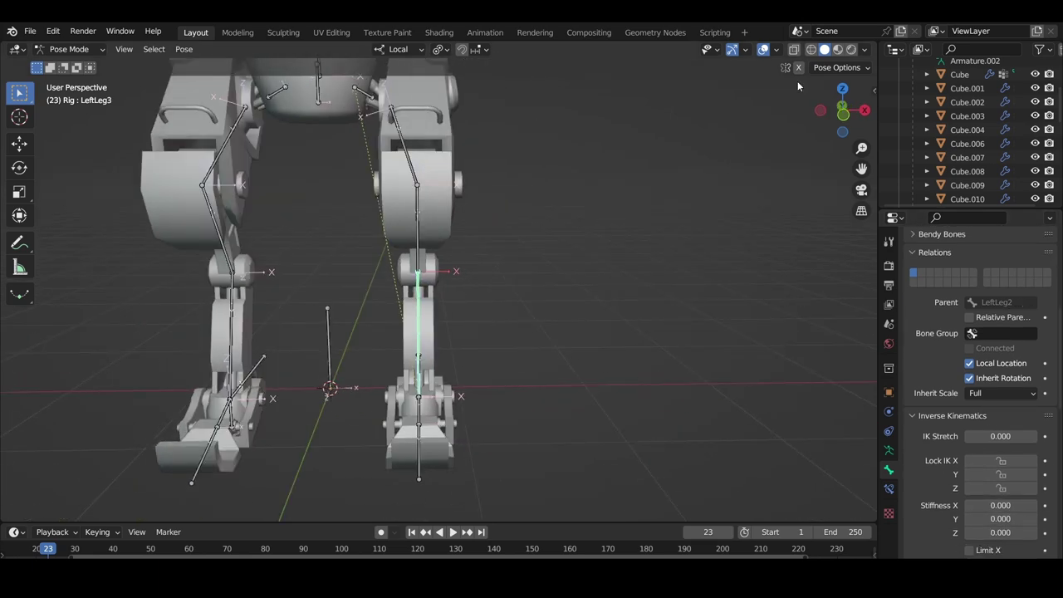
{"action": "left_click", "coordinate": [889, 488]}
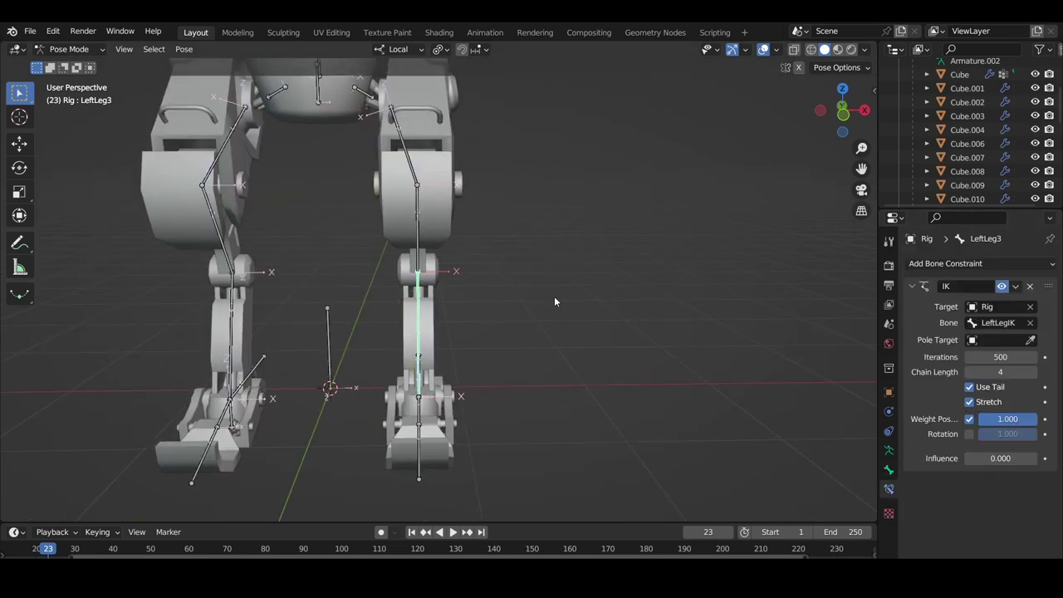
{"action": "left_click", "coordinate": [889, 469]}
{"action": "scroll", "coordinate": [892, 482], "scroll_direction": "down", "scroll_amount": 5}
Step: Test LeftLeg3's rotation about local Z, undo it, and lock the bone's IK on the Z axis
{"action": "key", "text": "r"}
{"action": "key", "text": "z"}
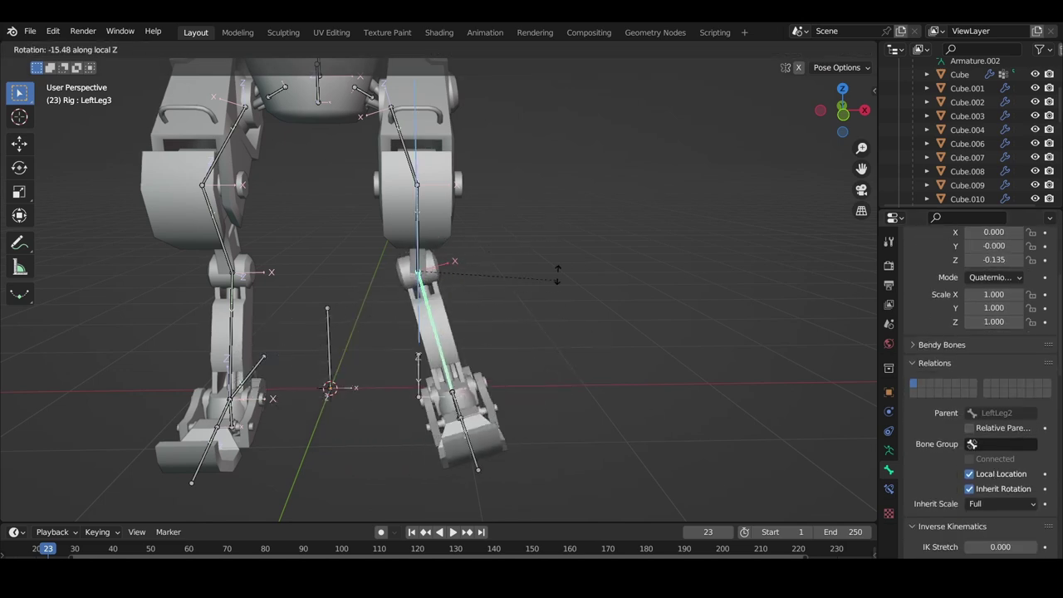
{"action": "left_click", "coordinate": [584, 256]}
{"action": "key", "text": "ctrl+z"}
{"action": "scroll", "coordinate": [980, 449], "scroll_direction": "down", "scroll_amount": 5}
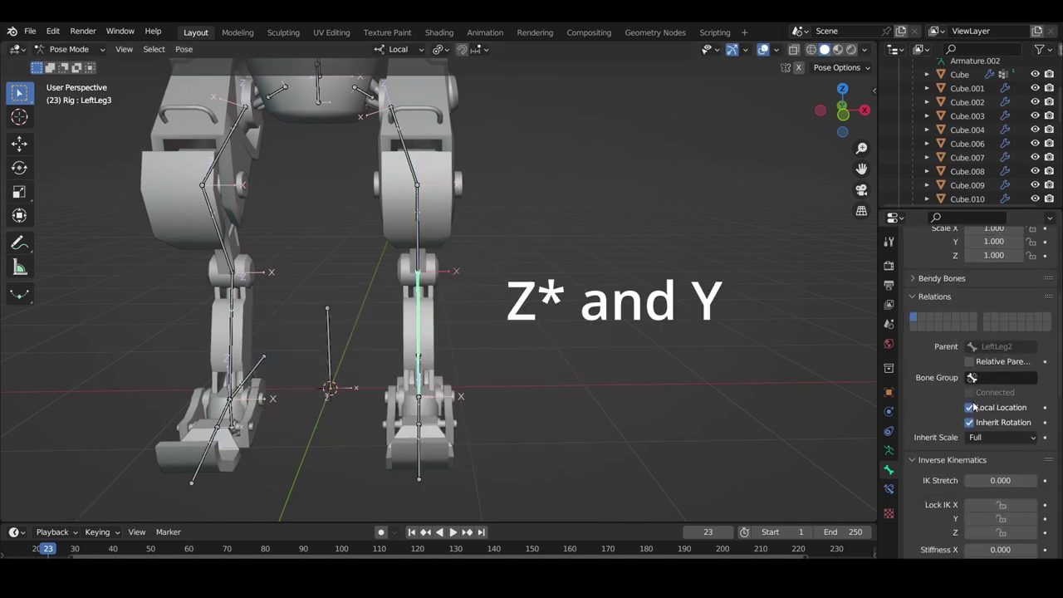
{"action": "middle_click_drag", "start_coordinate": [747, 391], "coordinate": [486, 262]}
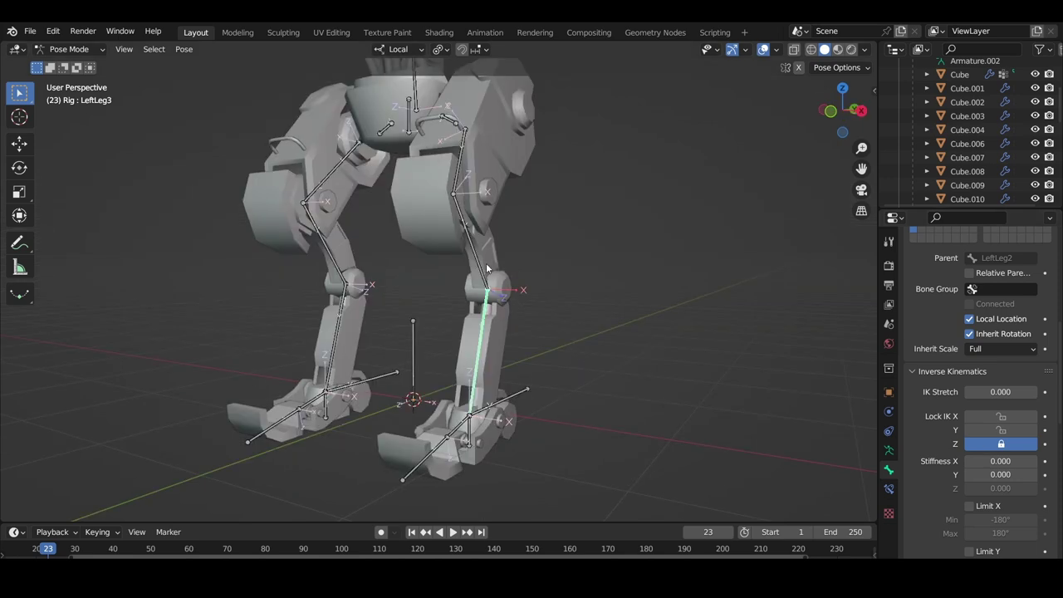
Step: Test LeftLeg2's rotation about local Z, undo it, and lock the bone's IK on the Z axis
{"action": "left_click", "coordinate": [480, 264]}
{"action": "middle_click_drag", "start_coordinate": [649, 241], "coordinate": [687, 238]}
{"action": "key", "text": "r"}
{"action": "key", "text": "z"}
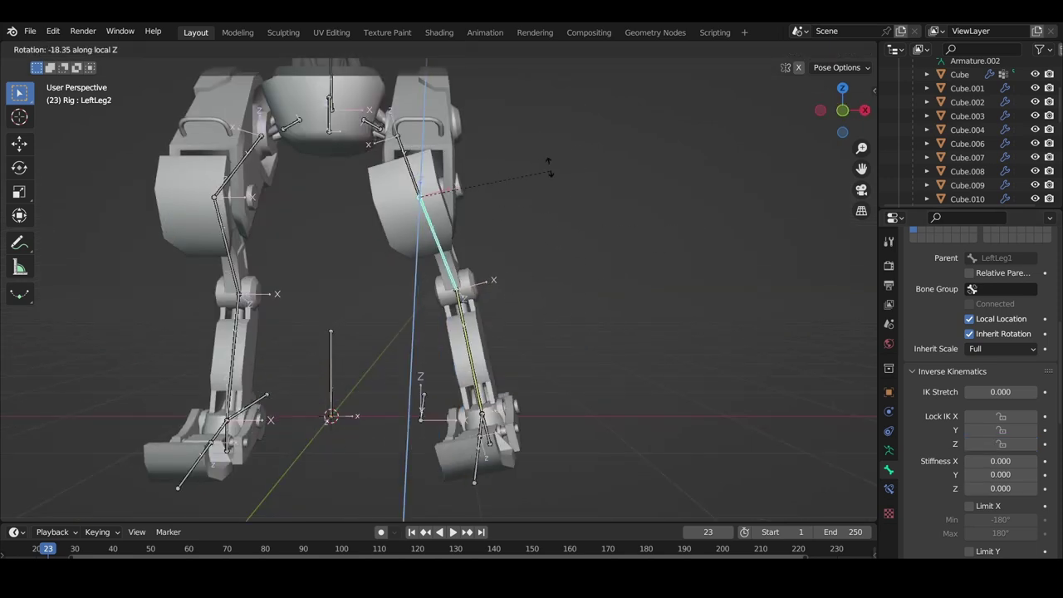
{"action": "left_click", "coordinate": [516, 133]}
{"action": "key", "text": "ctrl+z"}
{"action": "left_click", "coordinate": [970, 488]}
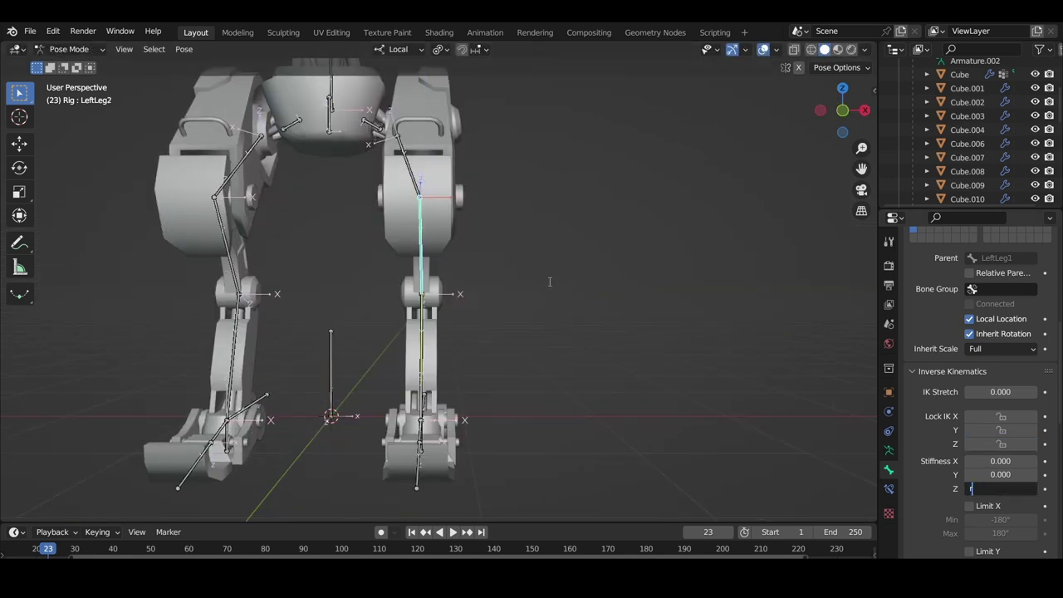
{"action": "left_click", "coordinate": [685, 267]}
{"action": "left_click", "coordinate": [996, 486]}
{"action": "left_click", "coordinate": [760, 395]}
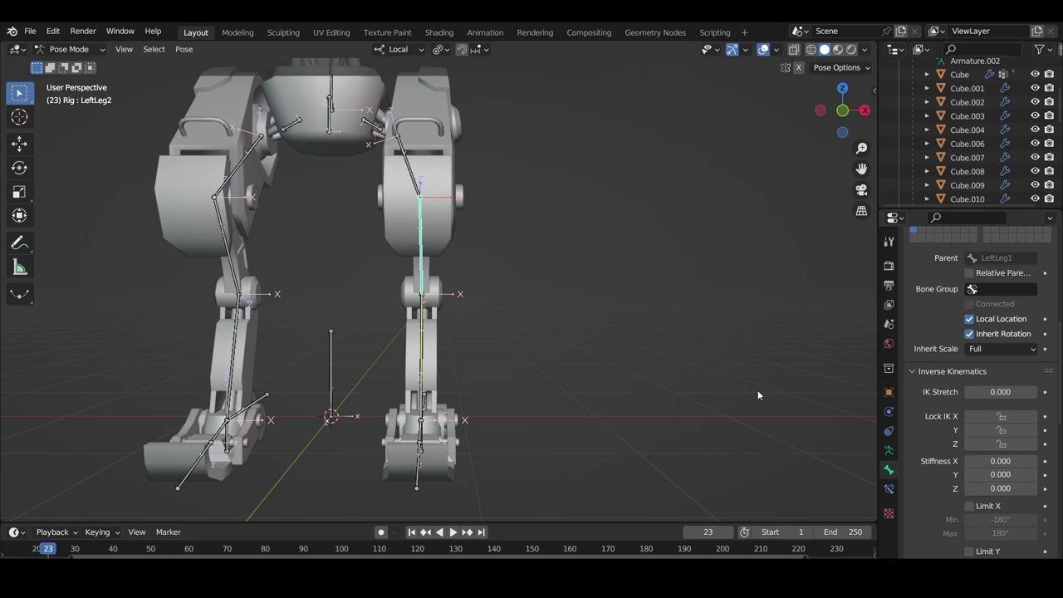
{"action": "left_click", "coordinate": [988, 444]}
Step: Test LeftLeg2's rotation about local Y, undo it, and lock the bone's IK on the Y axis
{"action": "middle_click_drag", "start_coordinate": [656, 317], "coordinate": [662, 324]}
{"action": "key", "text": "r"}
{"action": "key", "text": "y"}
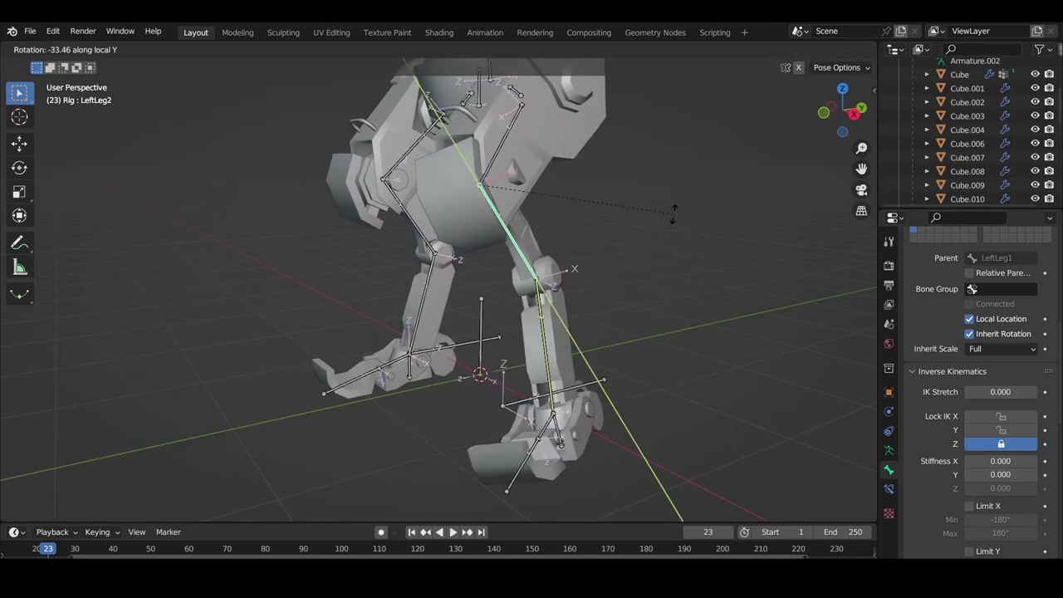
{"action": "right_click", "coordinate": [520, 351]}
{"action": "middle_click_drag", "start_coordinate": [523, 324], "coordinate": [590, 339]}
{"action": "key", "text": "r"}
{"action": "key", "text": "y"}
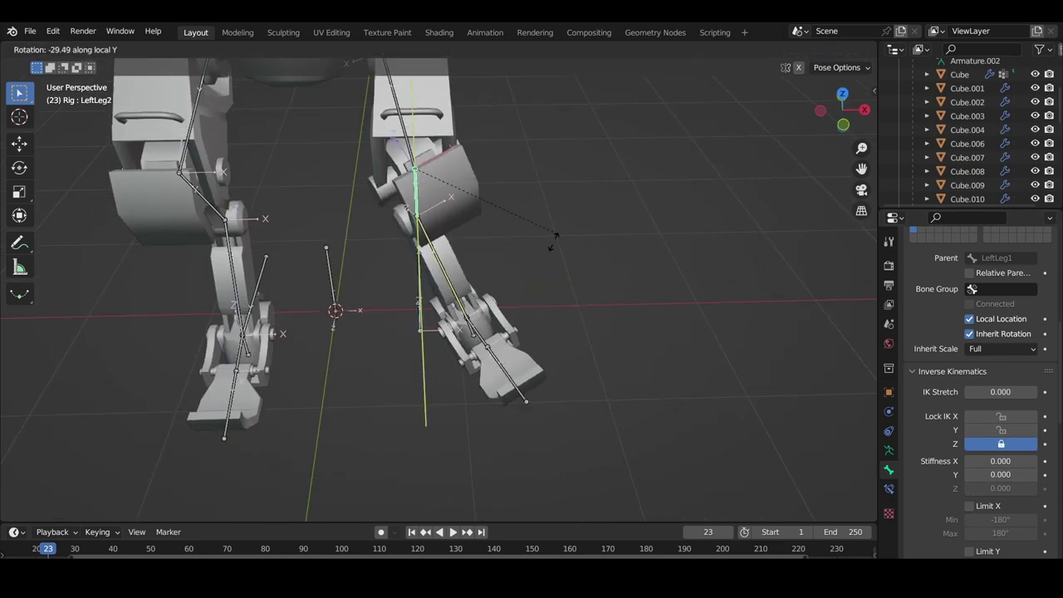
{"action": "left_click", "coordinate": [548, 311]}
{"action": "key", "text": "ctrl+z"}
{"action": "left_click", "coordinate": [991, 430]}
Step: Try rotating LeftLeg2 about its local Z and X axes, then cancel the rotation
{"action": "middle_click_drag", "start_coordinate": [658, 401], "coordinate": [559, 339]}
{"action": "key", "text": "r"}
{"action": "key", "text": "z"}
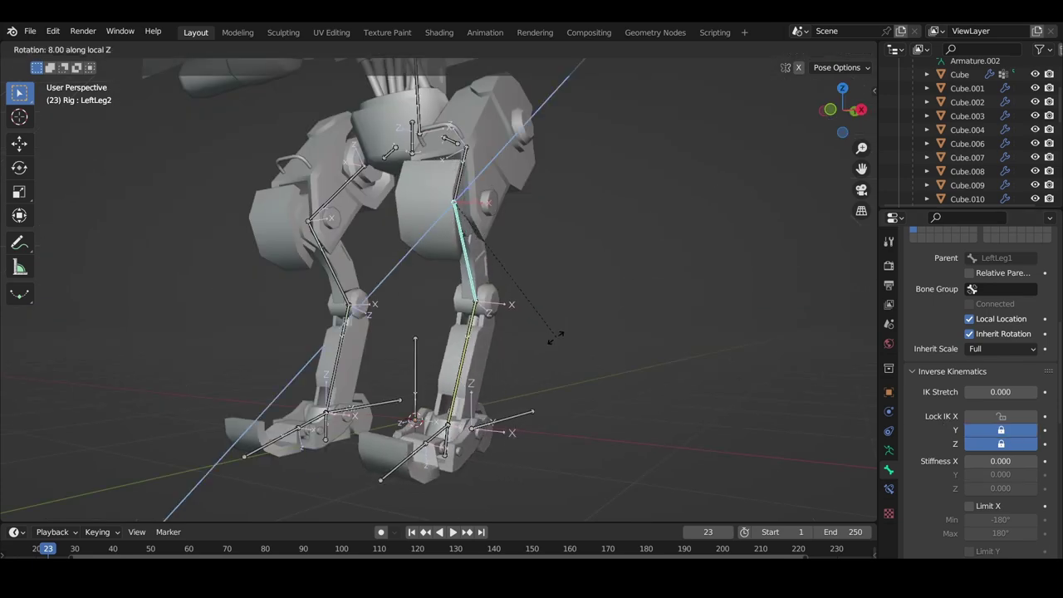
{"action": "key", "text": "x"}
{"action": "key", "text": "Escape"}
Step: Test the leg by raising LeftLegIK about 0.83 m along local Z and trying a free rotation of LeftLeg1
{"action": "key", "text": "g"}
{"action": "key", "text": "z"}
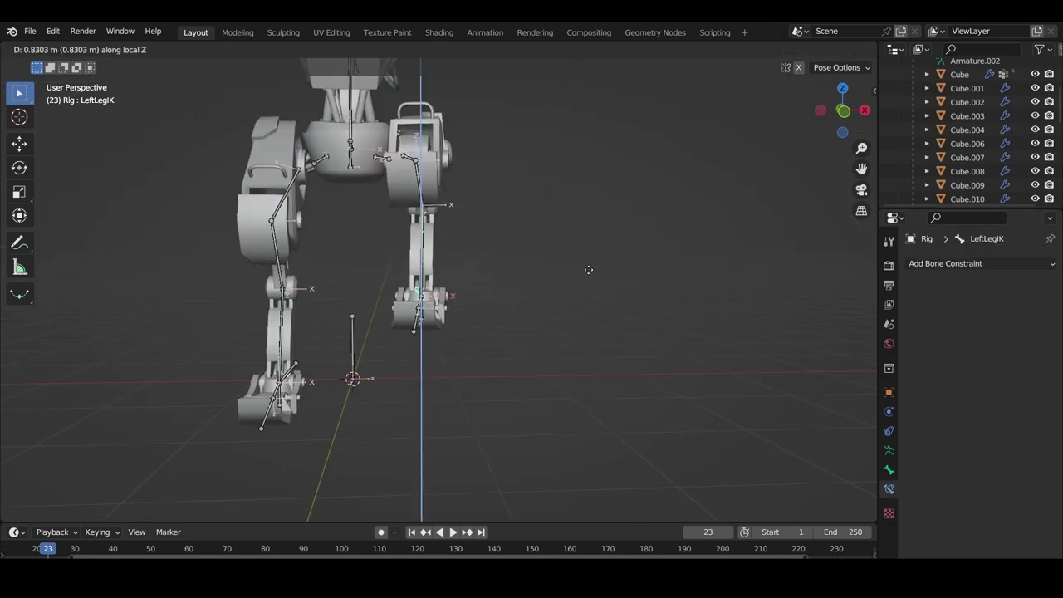
{"action": "left_click", "coordinate": [447, 179]}
{"action": "left_click", "coordinate": [417, 164]}
{"action": "key", "text": "r"}
{"action": "key", "text": "r"}
{"action": "right_click", "coordinate": [451, 181]}
Step: Move LeftLegIK again and swing the thigh outward with free trackball rotations of LeftLeg1
{"action": "middle_click_drag", "start_coordinate": [291, 228], "coordinate": [369, 258]}
{"action": "left_click", "coordinate": [367, 258]}
{"action": "key", "text": "g"}
{"action": "left_click", "coordinate": [477, 252]}
{"action": "left_click", "coordinate": [363, 135]}
{"action": "key", "text": "r"}
{"action": "key", "text": "r"}
{"action": "left_click", "coordinate": [525, 159]}
{"action": "middle_click_drag", "start_coordinate": [531, 166], "coordinate": [487, 183]}
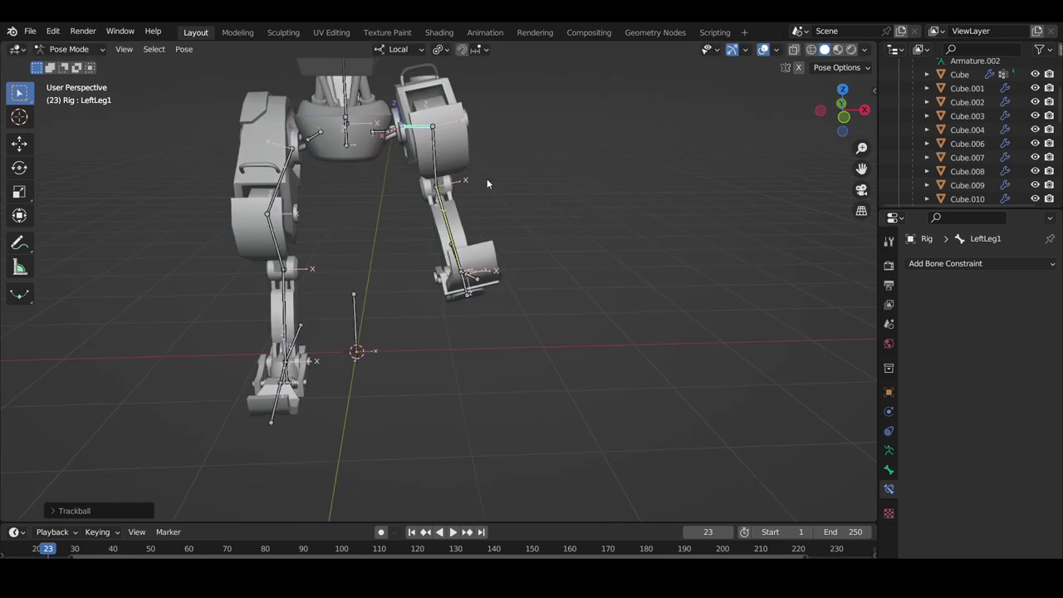
{"action": "key", "text": "r"}
{"action": "key", "text": "r"}
{"action": "left_click", "coordinate": [480, 178]}
Step: Move LeftLegIK back down so the left foot stands on the ground near the right foot
{"action": "middle_click_drag", "start_coordinate": [435, 251], "coordinate": [443, 268]}
{"action": "left_click", "coordinate": [449, 247]}
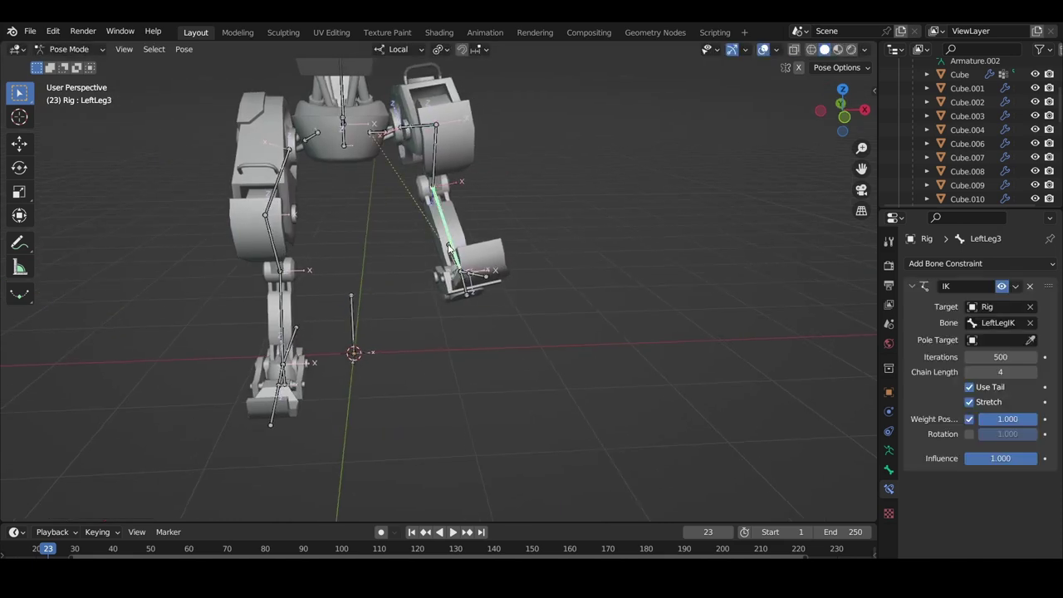
{"action": "left_click", "coordinate": [449, 247]}
{"action": "key", "text": "g"}
{"action": "left_click", "coordinate": [476, 330]}
{"action": "middle_click_drag", "start_coordinate": [660, 357], "coordinate": [551, 344]}
{"action": "key", "text": "g"}
{"action": "left_click", "coordinate": [657, 353]}
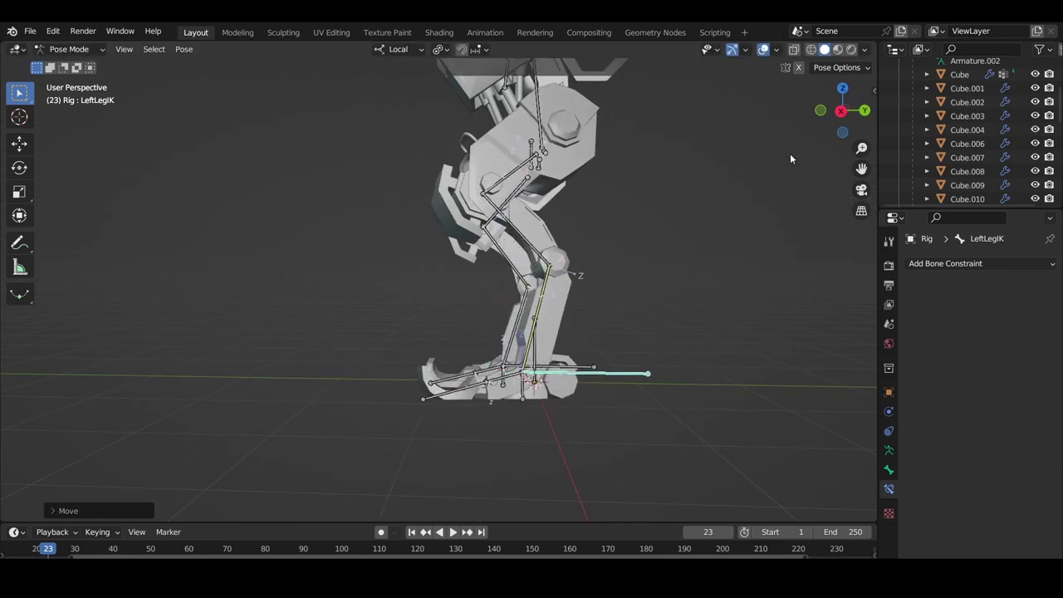
Step: Check the legs from the side and put the rig in Edit Mode
{"action": "left_click", "coordinate": [841, 110]}
{"action": "middle_click_drag", "start_coordinate": [557, 397], "coordinate": [507, 370]}
{"action": "left_click", "coordinate": [69, 49]}
{"action": "left_click", "coordinate": [71, 81]}
{"action": "middle_click_drag", "start_coordinate": [582, 374], "coordinate": [845, 414]}
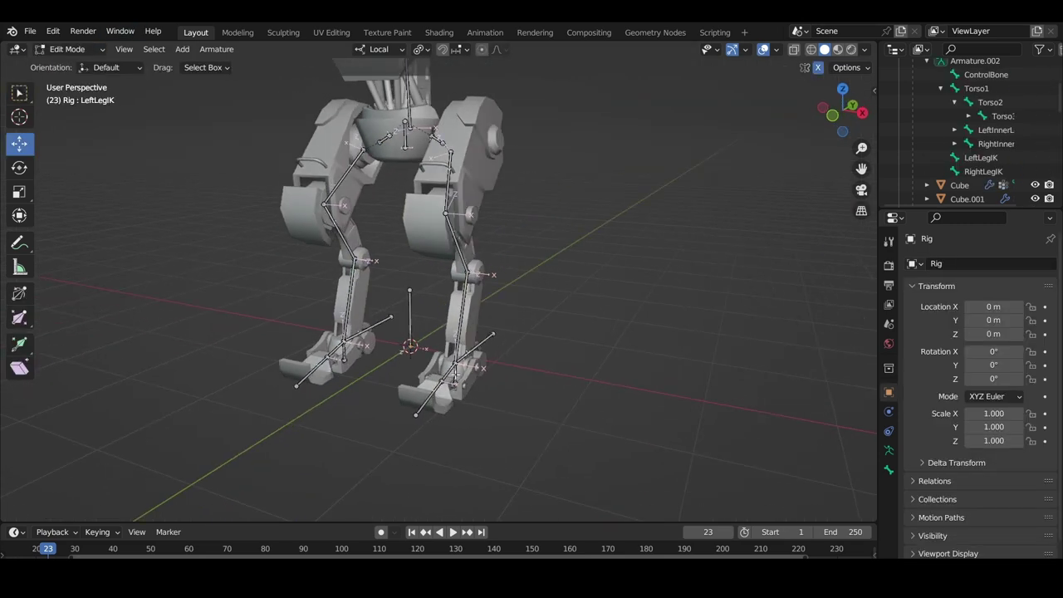
Step: Disable Inherit Rotation on the left and right foot bones, LeftFoot1 and RightFoot1
{"action": "left_click", "coordinate": [889, 471]}
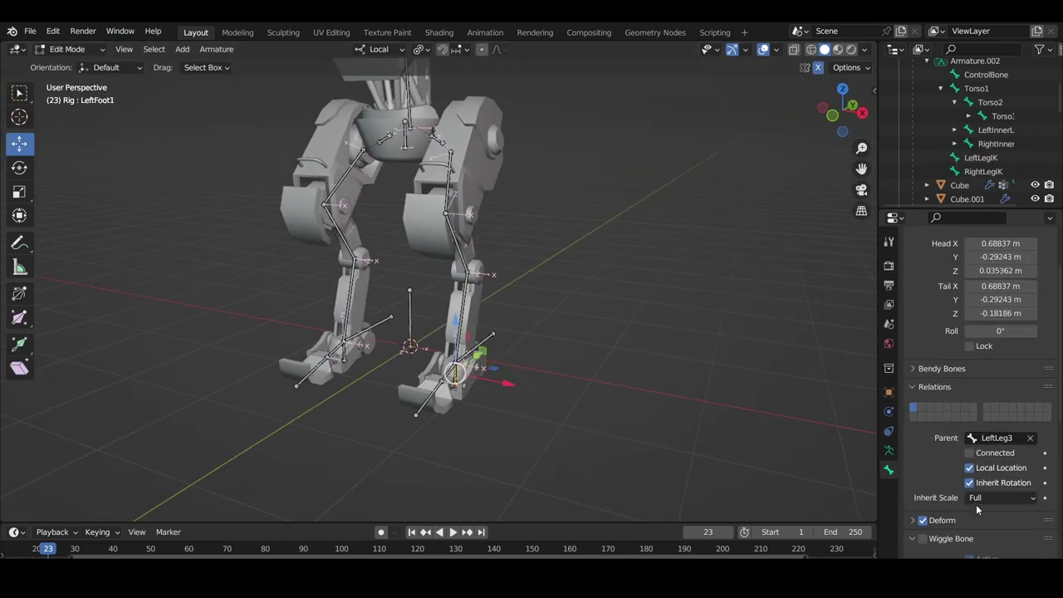
{"action": "left_click", "coordinate": [969, 483]}
{"action": "left_click", "coordinate": [345, 349]}
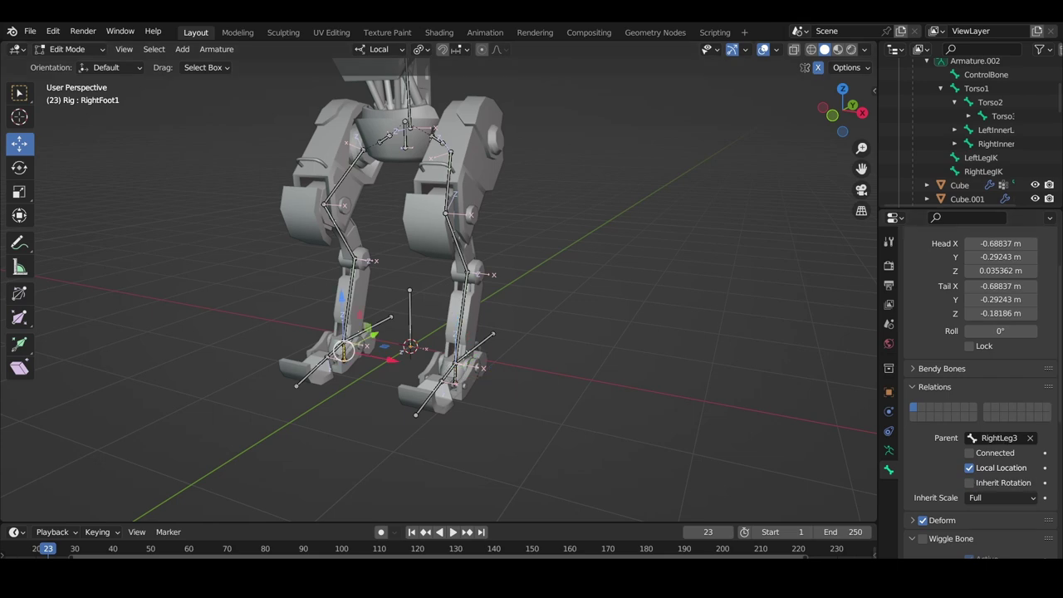
Step: Switch the rig to Pose Mode and move LeftLegIK outward and up to about X 0.62 m, Z 1.34 m in front view
{"action": "left_click", "coordinate": [67, 49]}
{"action": "left_click", "coordinate": [71, 94]}
{"action": "left_click", "coordinate": [478, 349]}
{"action": "left_click", "coordinate": [832, 116]}
{"action": "key", "text": "g"}
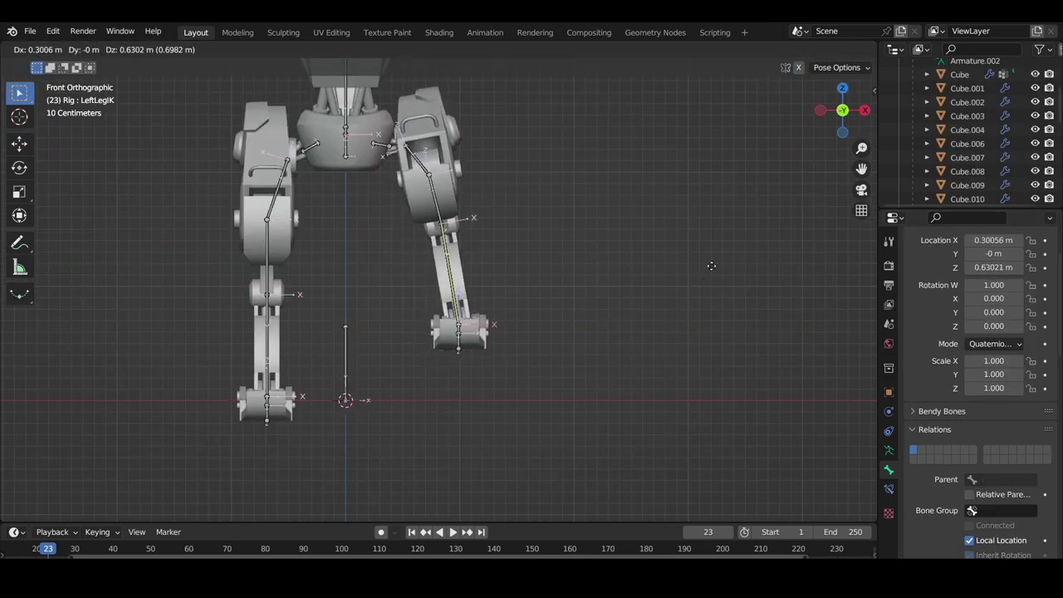
{"action": "left_click", "coordinate": [726, 200]}
Step: Check the raised leg from the side and move LeftLegIK outward and down to about X 0.88 m, Z 0.16 m in front view
{"action": "left_click_drag", "start_coordinate": [845, 110], "coordinate": [825, 105]}
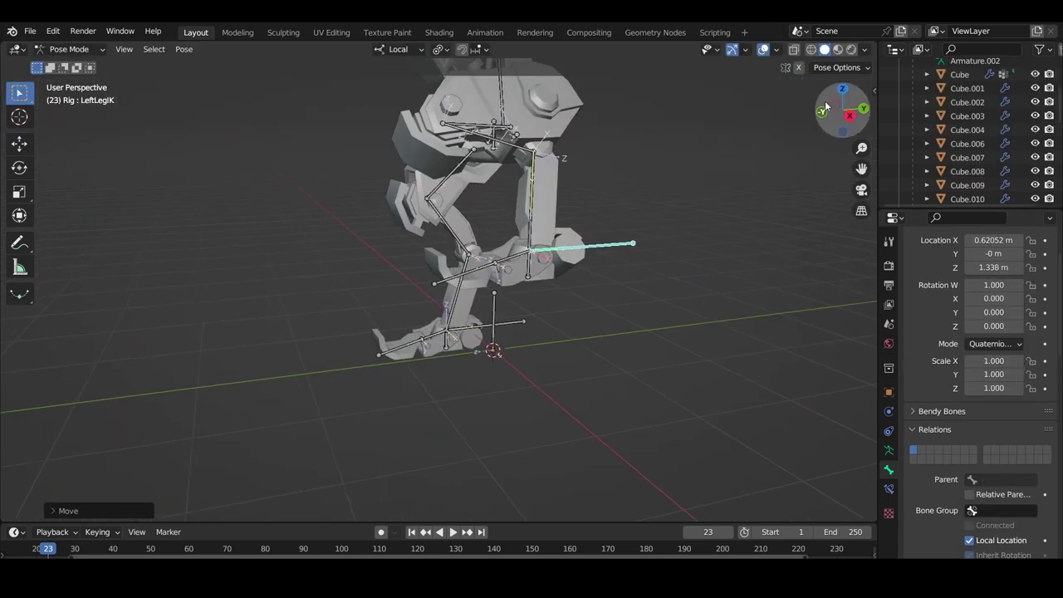
{"action": "left_click", "coordinate": [823, 107]}
{"action": "left_click", "coordinate": [822, 108]}
{"action": "left_click", "coordinate": [865, 110]}
{"action": "key", "text": "g"}
{"action": "left_click", "coordinate": [632, 477]}
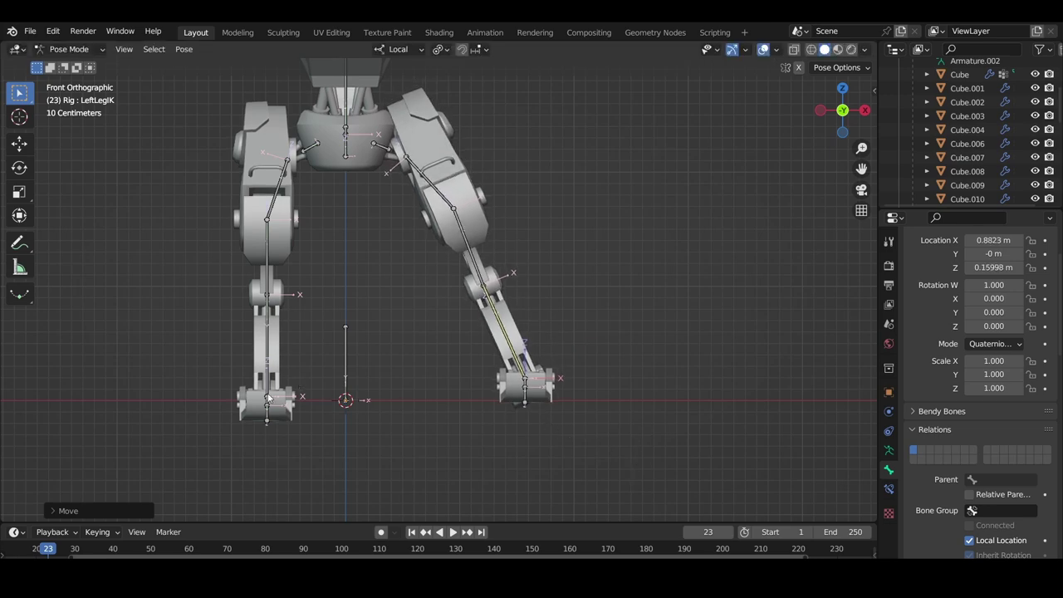
{"action": "middle_click_drag", "start_coordinate": [365, 334], "coordinate": [332, 357]}
{"action": "left_click", "coordinate": [333, 356]}
{"action": "middle_click_drag", "start_coordinate": [571, 332], "coordinate": [490, 332]}
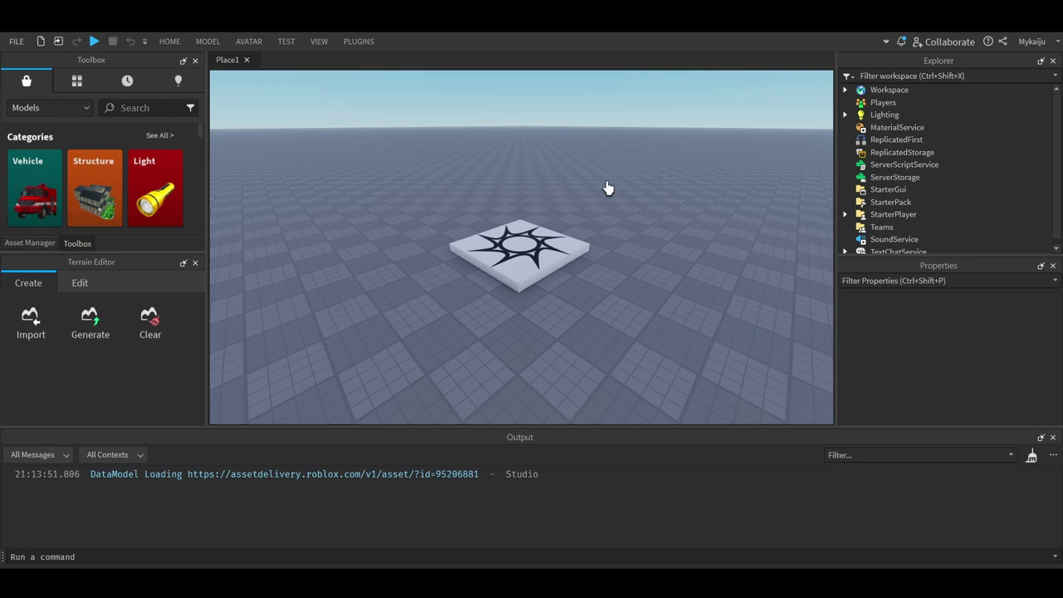
Step: In Roblox Studio, scale the imported Strikers2.0 model down so it stands small on the baseplate
{"action": "right_click_drag", "start_coordinate": [620, 221], "coordinate": [622, 221]}
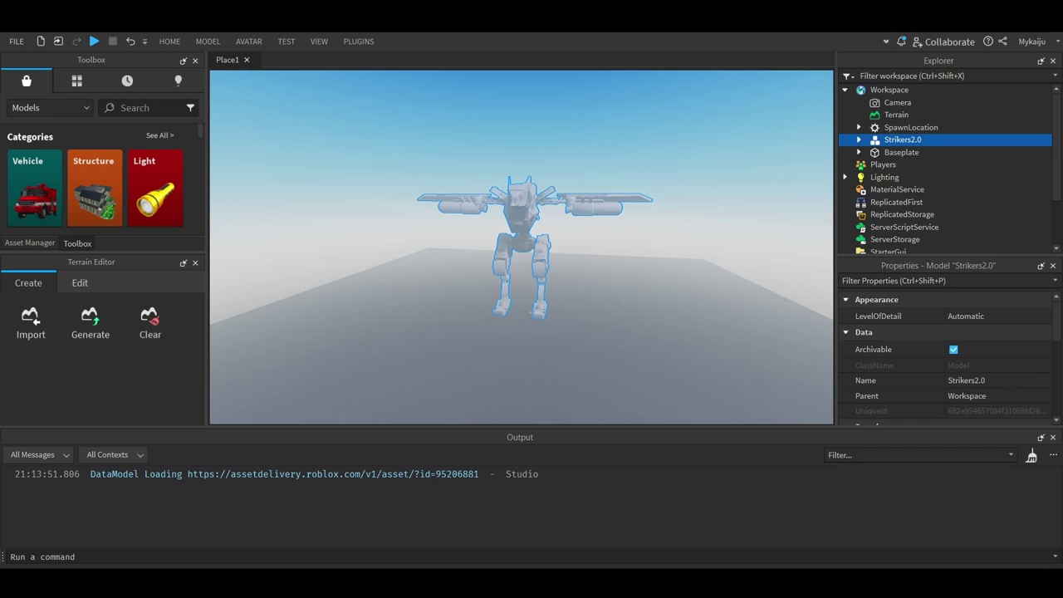
{"action": "key", "text": "ctrl+3"}
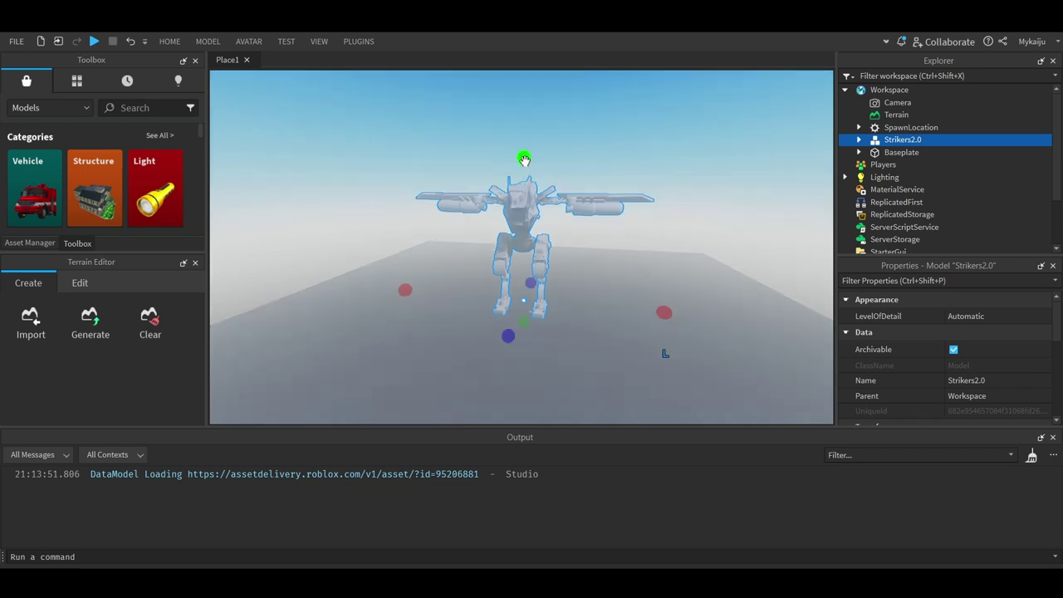
{"action": "left_click_drag", "start_coordinate": [524, 157], "coordinate": [516, 252]}
{"action": "key", "text": "f"}
{"action": "scroll", "coordinate": [511, 261], "scroll_direction": "down", "scroll_amount": 6}
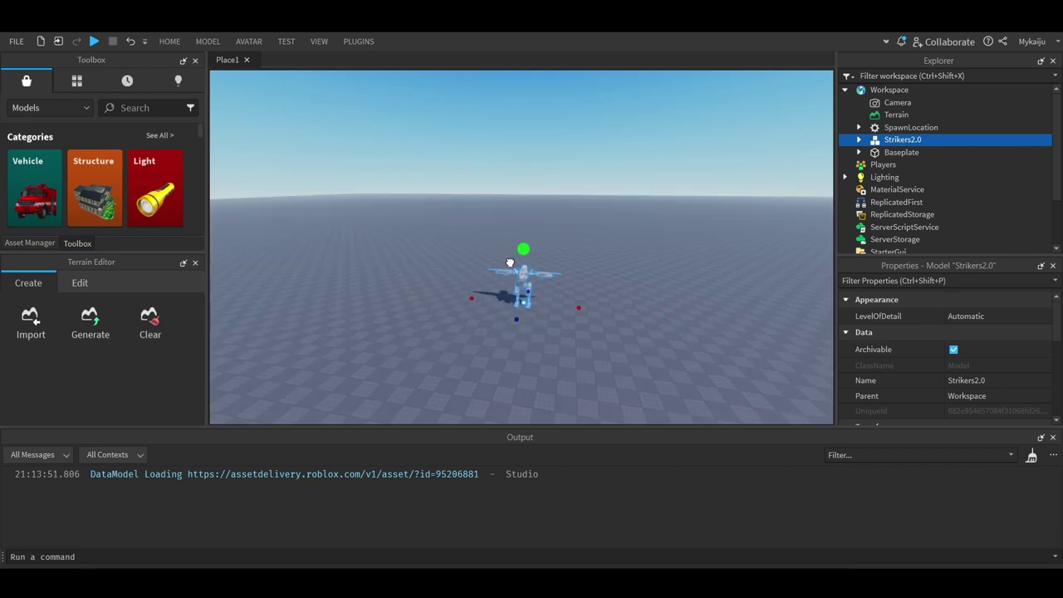
{"action": "key", "text": "f"}
Step: Insert the R6 preset character near the Strikers2.0 model with Character Inserter
{"action": "left_click", "coordinate": [645, 143]}
{"action": "key", "text": "w"}
{"action": "right_click_drag", "start_coordinate": [644, 143], "coordinate": [645, 143]}
{"action": "left_click", "coordinate": [267, 93]}
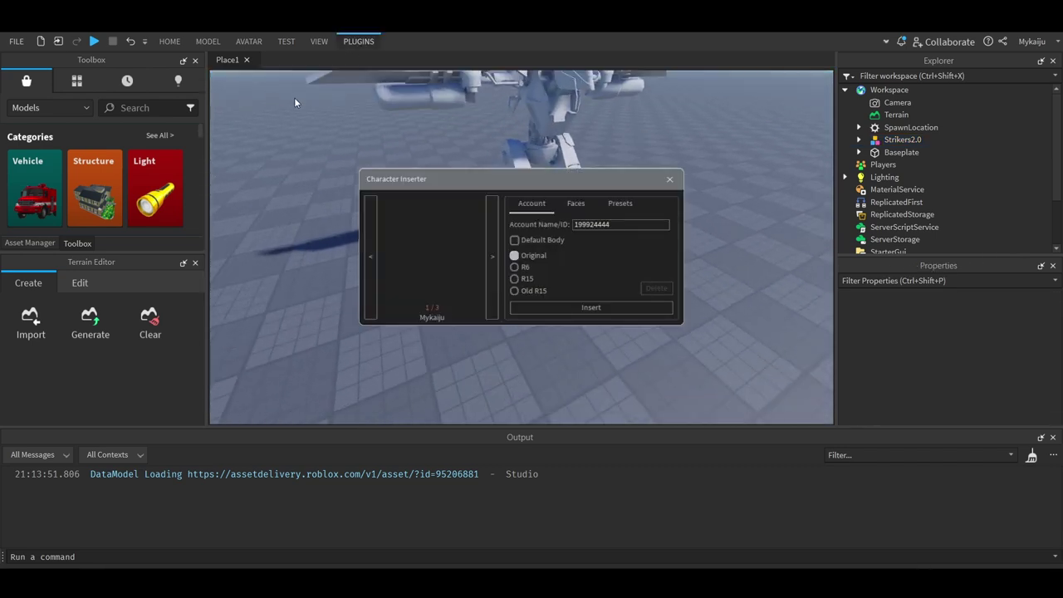
{"action": "left_click", "coordinate": [619, 203]}
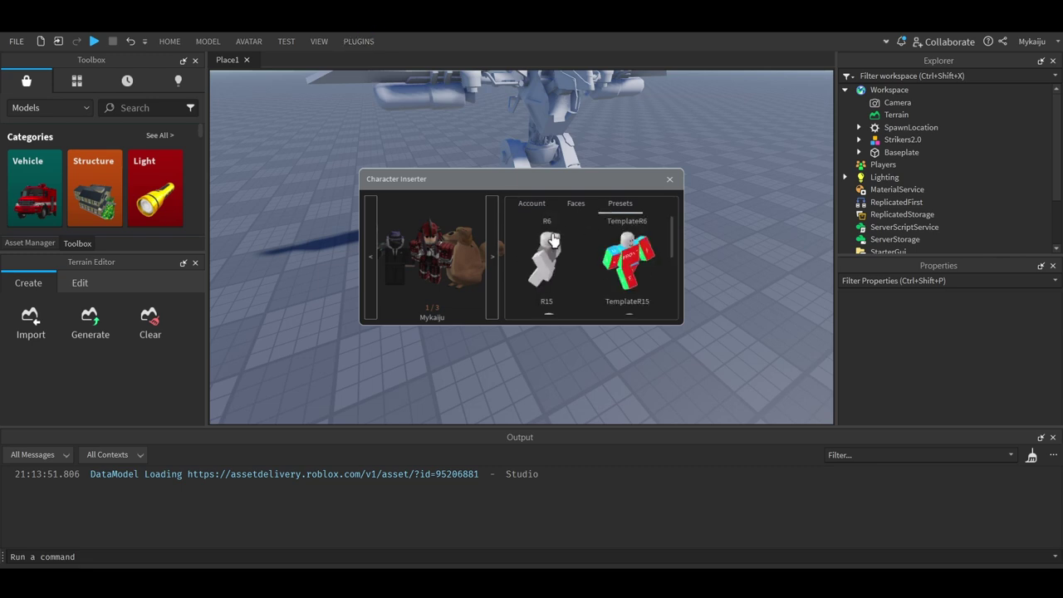
{"action": "left_click", "coordinate": [548, 265]}
{"action": "left_click", "coordinate": [670, 179]}
Step: Move the R6 character beside the feet of the Strikers2.0 robot as a size reference
{"action": "left_click_drag", "start_coordinate": [510, 274], "coordinate": [482, 263]}
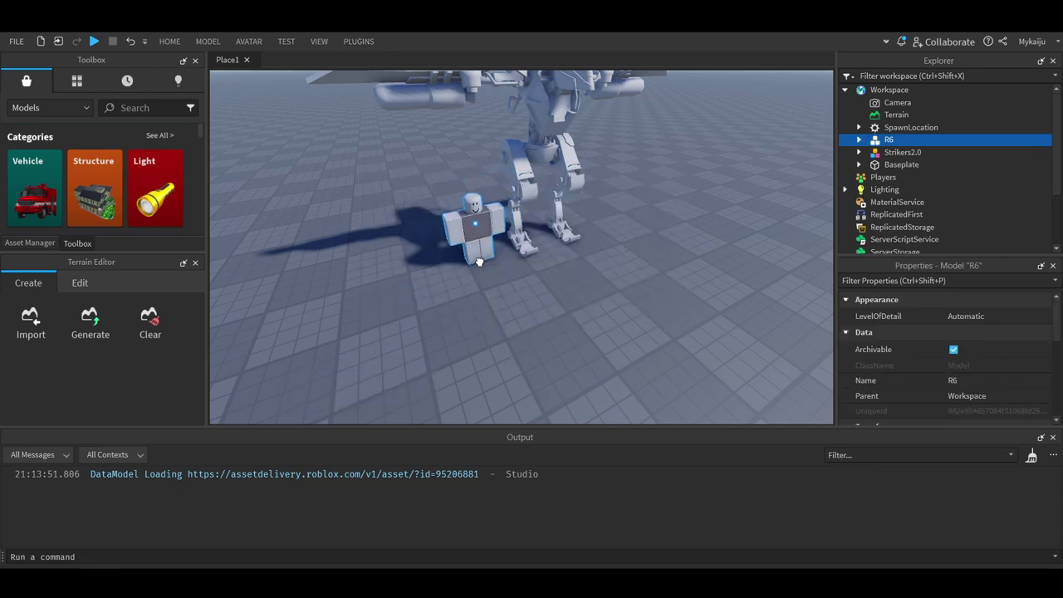
{"action": "key", "text": "w"}
{"action": "right_click_drag", "start_coordinate": [483, 259], "coordinate": [489, 249]}
{"action": "left_click", "coordinate": [489, 249]}
{"action": "key", "text": "s"}
{"action": "left_click_drag", "start_coordinate": [496, 154], "coordinate": [495, 102]}
{"action": "right_click_drag", "start_coordinate": [498, 103], "coordinate": [499, 103]}
{"action": "key", "text": "s"}
Step: Reposition the R6 character beside the robot's other foot and compare the two sizes from a distance
{"action": "left_click_drag", "start_coordinate": [603, 274], "coordinate": [446, 325]}
{"action": "left_click", "coordinate": [654, 320]}
{"action": "key", "text": "w"}
{"action": "right_click_drag", "start_coordinate": [655, 320], "coordinate": [671, 334]}
{"action": "key", "text": "s"}
{"action": "key", "text": "w"}
{"action": "key", "text": "s"}
{"action": "key", "text": "s"}
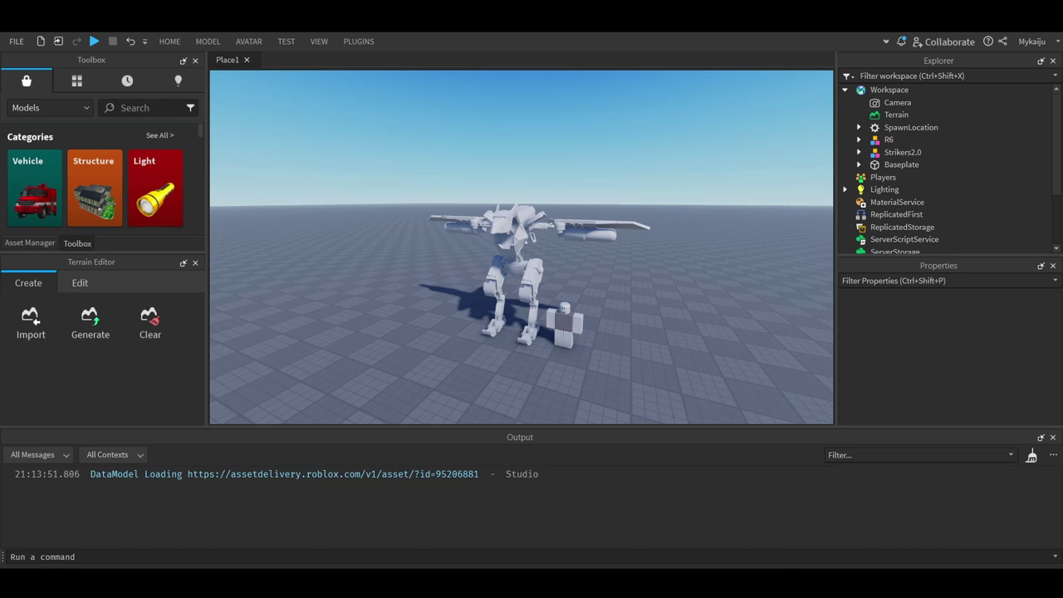
Step: Select the Strikers2.0 model and look up its Scale value in the pivot properties
{"action": "left_click", "coordinate": [504, 209]}
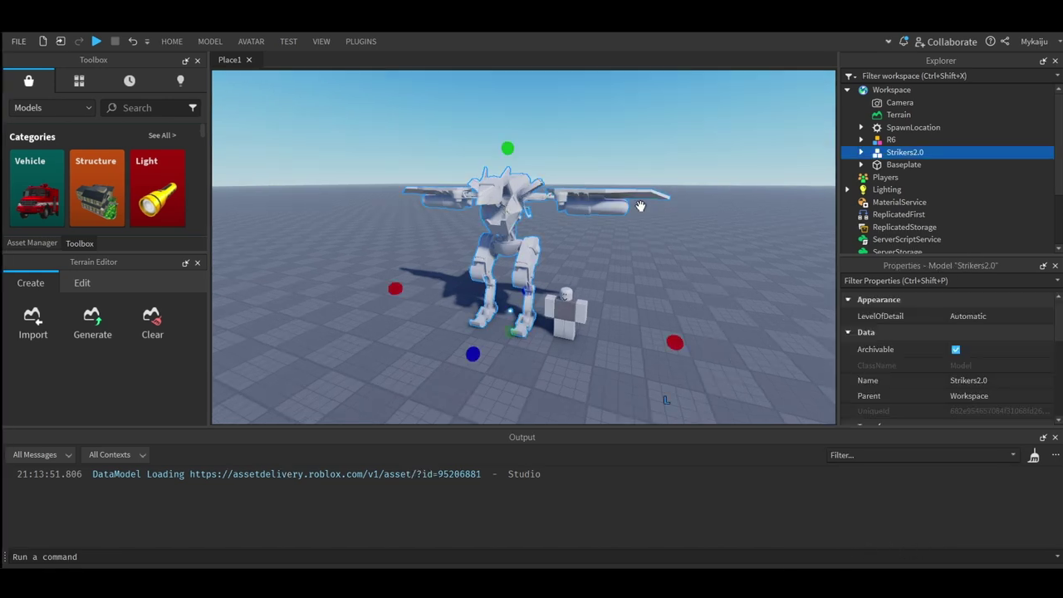
{"action": "scroll", "coordinate": [980, 329], "scroll_direction": "down", "scroll_amount": 3}
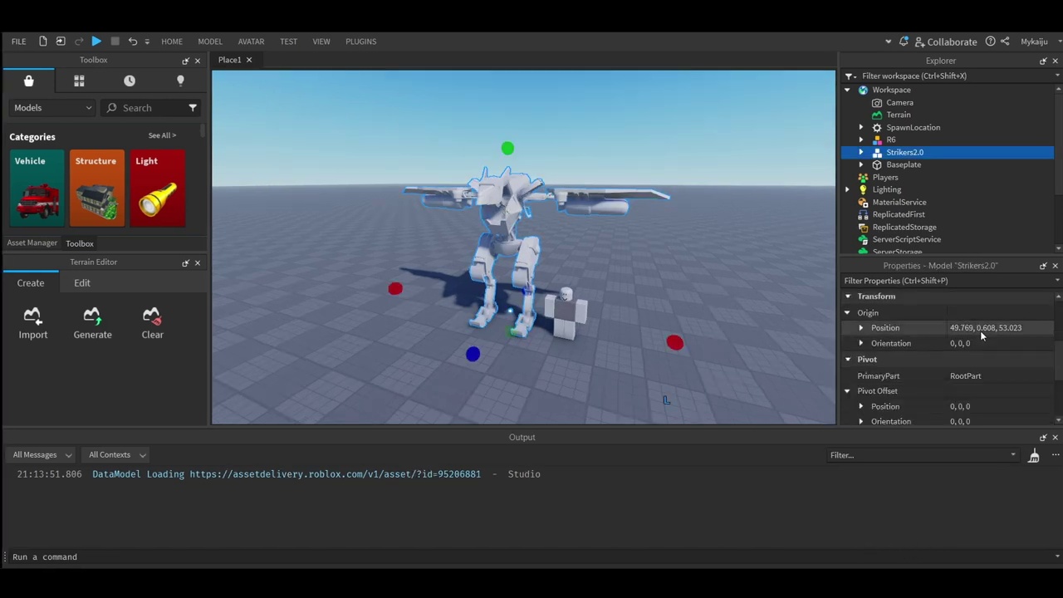
{"action": "scroll", "coordinate": [980, 331], "scroll_direction": "down", "scroll_amount": 3}
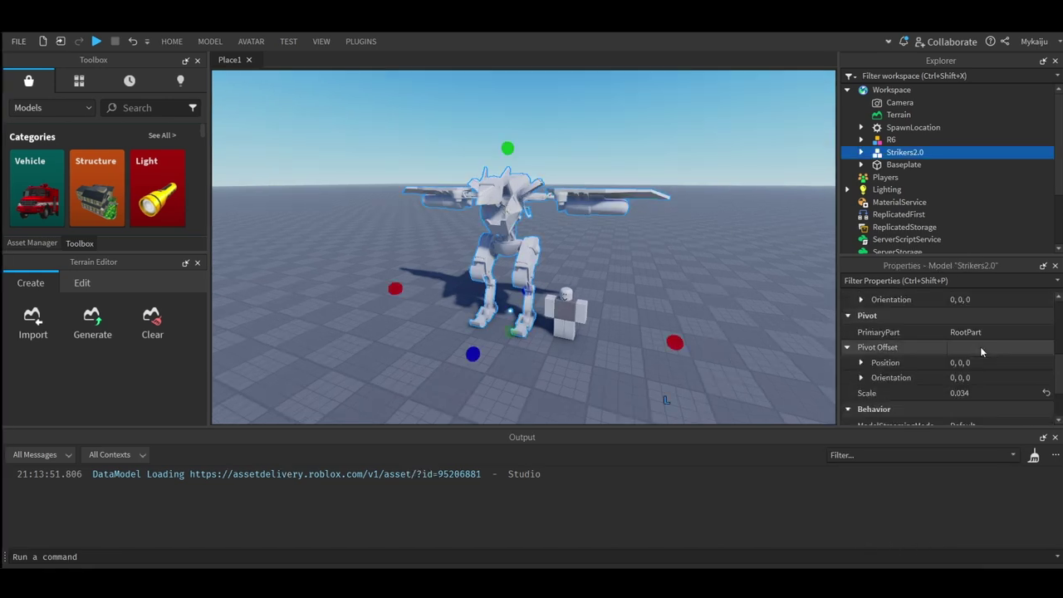
{"action": "left_click", "coordinate": [977, 390]}
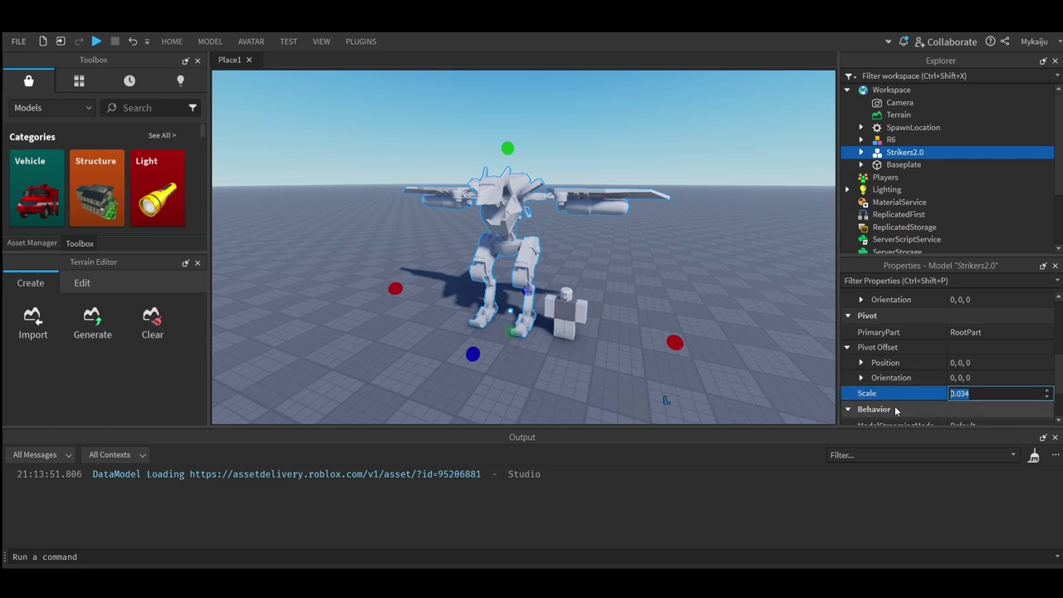
{"action": "left_click", "coordinate": [976, 390]}
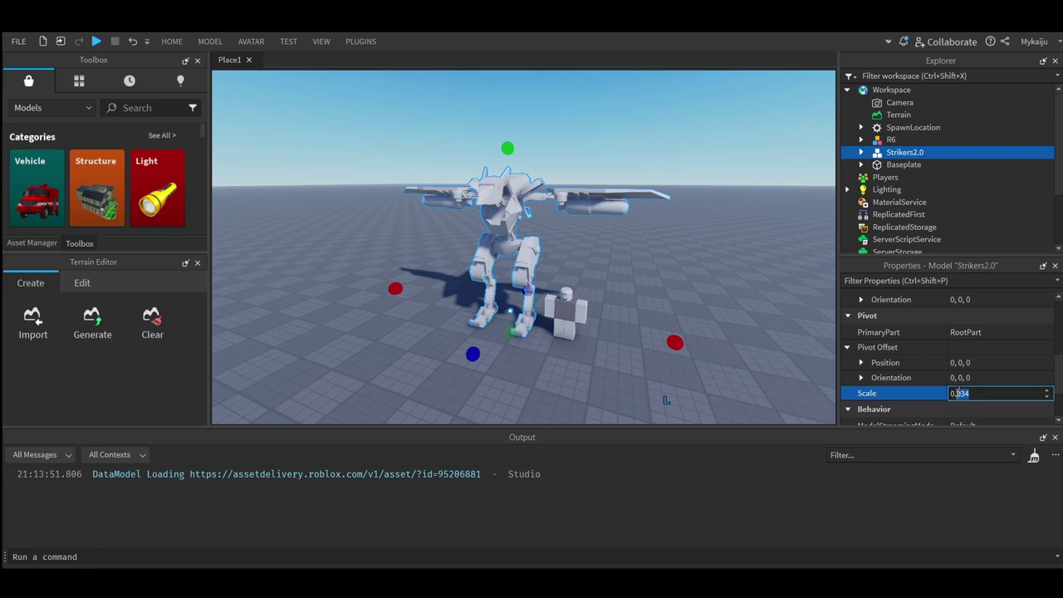
{"action": "left_click_drag", "start_coordinate": [993, 396], "coordinate": [893, 395]}
{"action": "key", "text": "Return"}
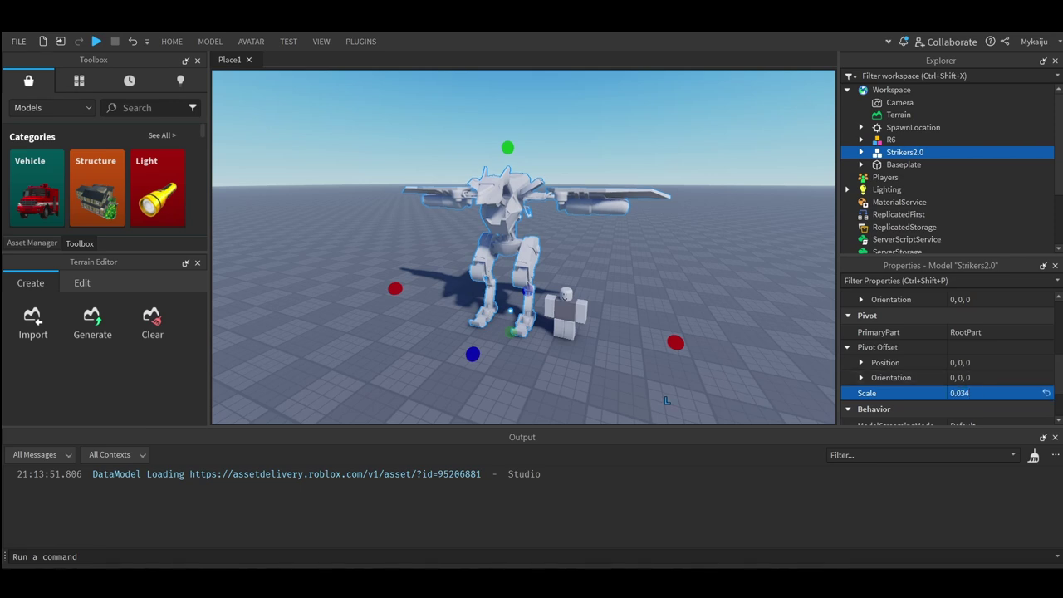
{"action": "left_click", "coordinate": [781, 349]}
{"action": "right_click_drag", "start_coordinate": [709, 336], "coordinate": [710, 337]}
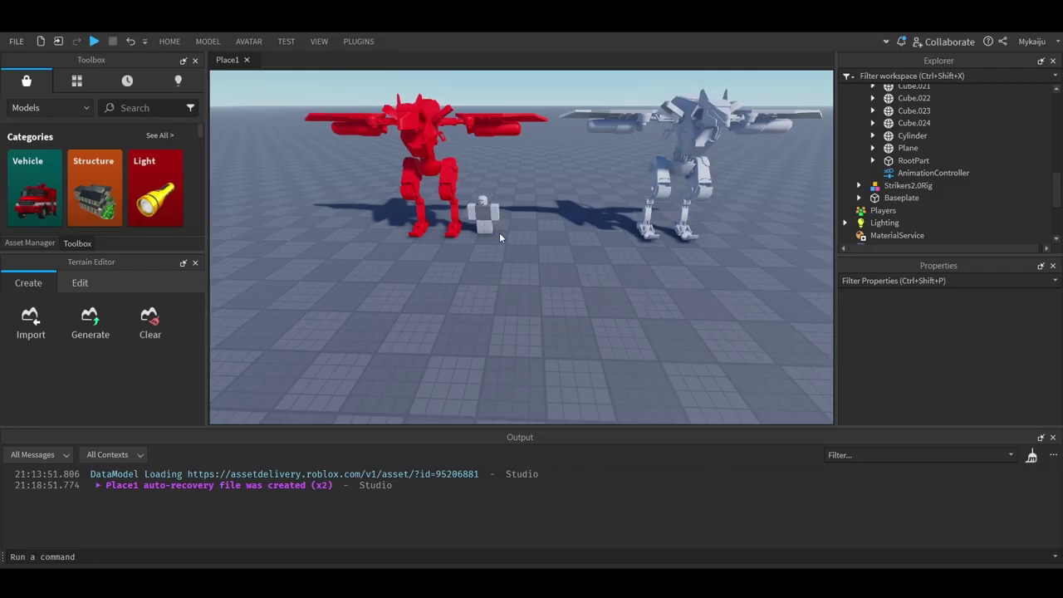
Step: Select the head mesh Cube.009 in the red Strikers2.0 model and in Strikers2.0Rig to compare their Size values
{"action": "scroll", "coordinate": [520, 181], "scroll_direction": "up", "scroll_amount": 3}
{"action": "right_click_drag", "start_coordinate": [520, 181], "coordinate": [527, 216]}
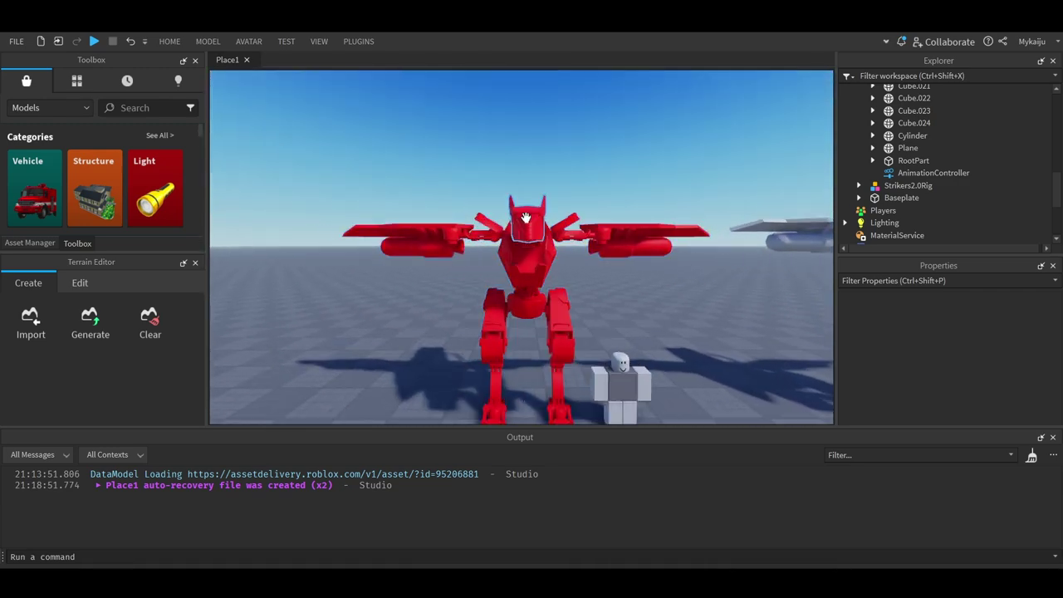
{"action": "left_click", "coordinate": [528, 219], "text": "alt"}
{"action": "scroll", "coordinate": [956, 374], "scroll_direction": "down", "scroll_amount": 6}
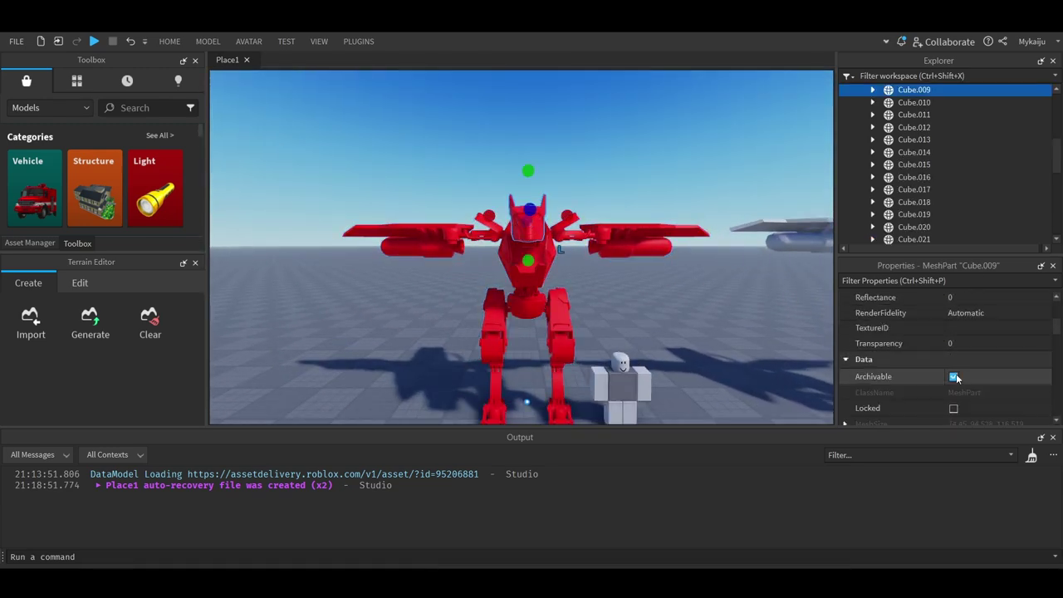
{"action": "key", "text": "d"}
{"action": "right_click_drag", "start_coordinate": [802, 338], "coordinate": [802, 338]}
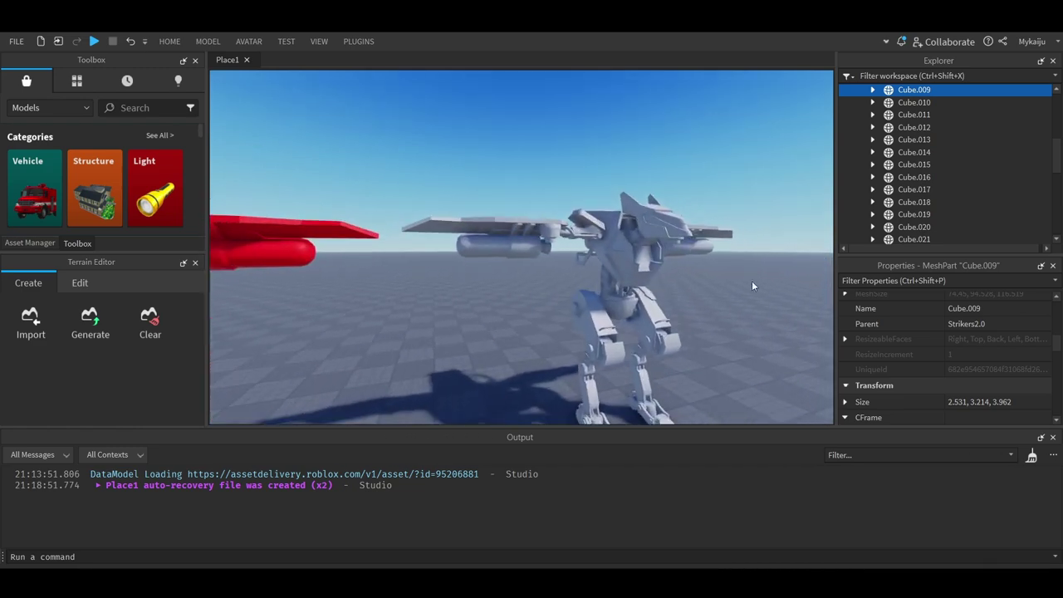
{"action": "left_click", "coordinate": [644, 206], "text": "alt"}
Step: Select the Strikers2.0Rig model and examine its scale, feet and root box against the red model
{"action": "key", "text": "a"}
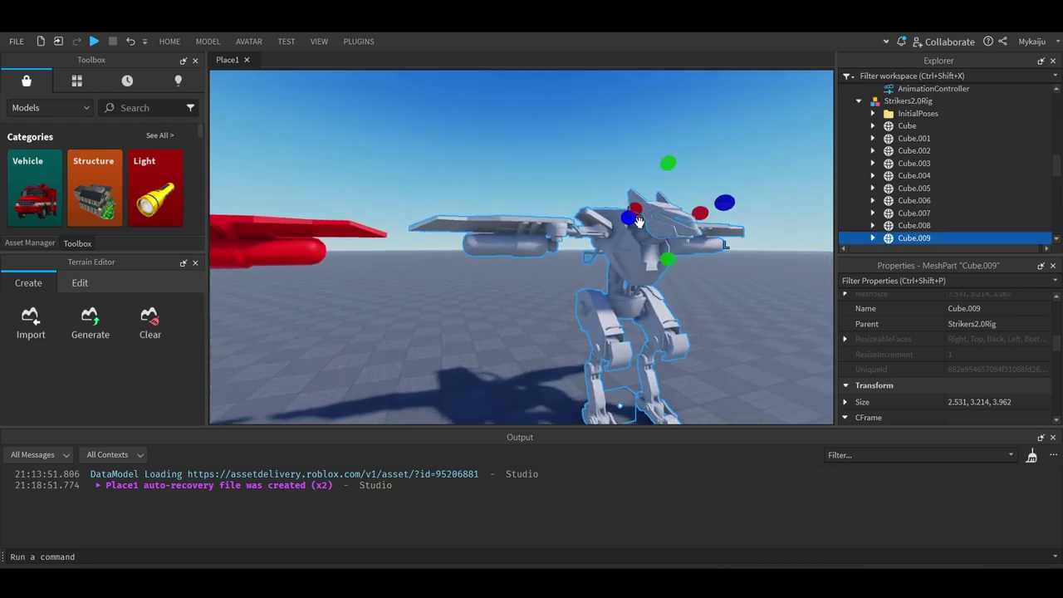
{"action": "right_click_drag", "start_coordinate": [648, 267], "coordinate": [679, 306]}
{"action": "key", "text": "w"}
{"action": "left_click", "coordinate": [595, 285]}
{"action": "key", "text": "w"}
{"action": "key", "text": "s"}
{"action": "scroll", "coordinate": [677, 305], "scroll_direction": "up", "scroll_amount": 5}
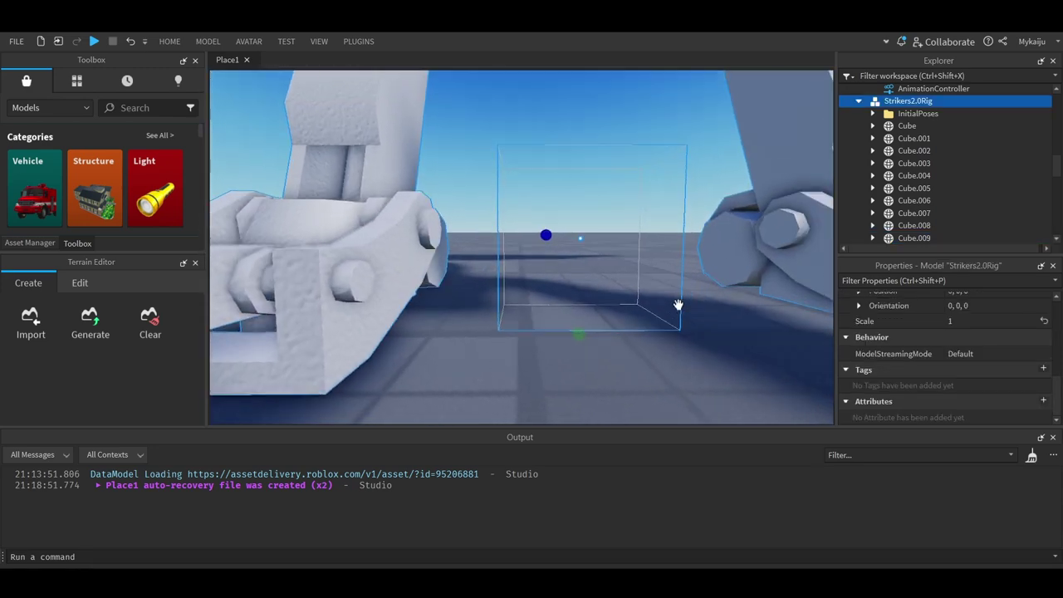
{"action": "scroll", "coordinate": [678, 305], "scroll_direction": "down", "scroll_amount": 5}
{"action": "scroll", "coordinate": [678, 305], "scroll_direction": "up", "scroll_amount": 5}
{"action": "right_click_drag", "start_coordinate": [678, 305], "coordinate": [678, 305]}
{"action": "scroll", "coordinate": [678, 305], "scroll_direction": "down", "scroll_amount": 1}
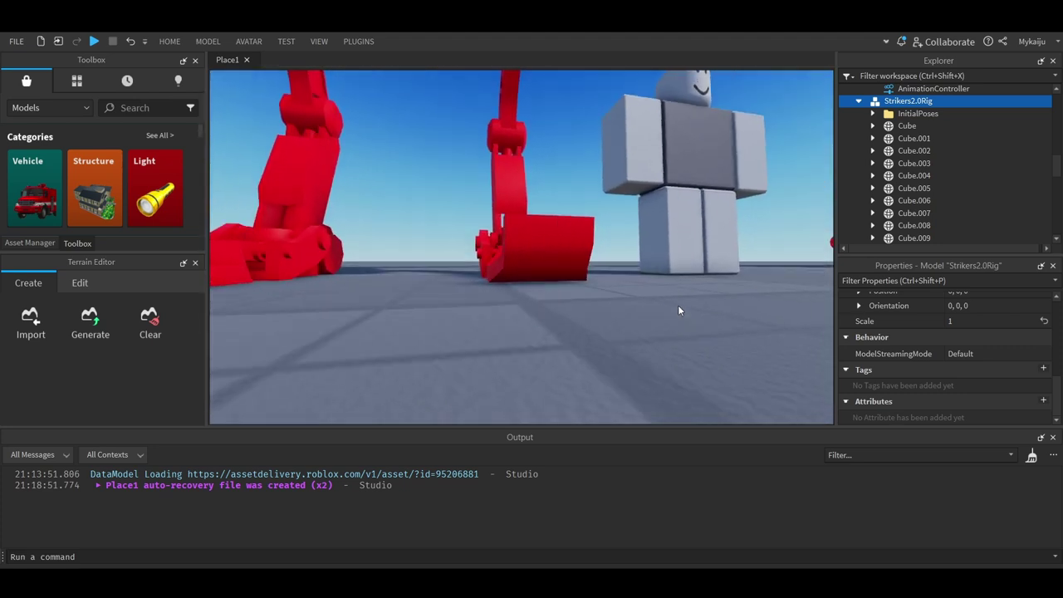
{"action": "key", "text": "f"}
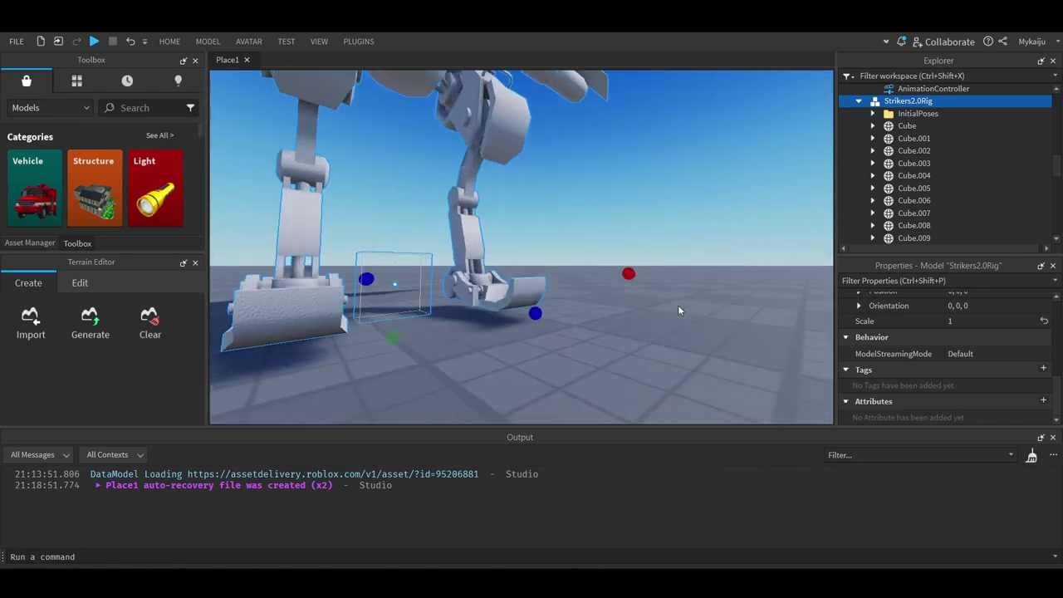
{"action": "left_click", "coordinate": [671, 337]}
{"action": "right_click_drag", "start_coordinate": [662, 335], "coordinate": [613, 316]}
{"action": "left_click", "coordinate": [521, 344]}
{"action": "left_click", "coordinate": [616, 316]}
{"action": "scroll", "coordinate": [613, 316], "scroll_direction": "down", "scroll_amount": 10}
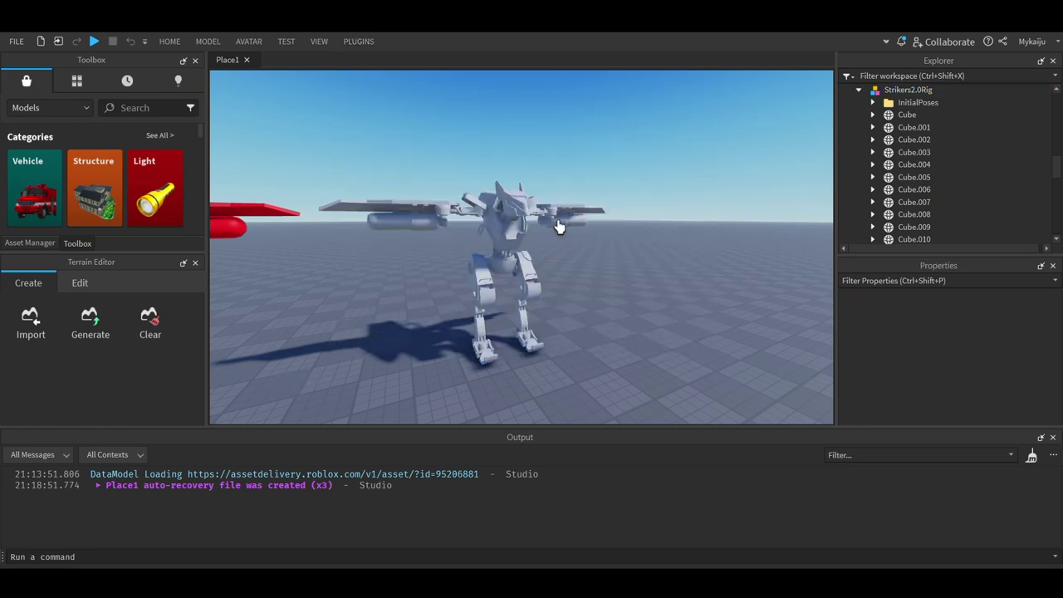
Step: Rotate the wing bones of Strikers2.0Rig so both wings fold downward
{"action": "scroll", "coordinate": [563, 224], "scroll_direction": "up", "scroll_amount": 3}
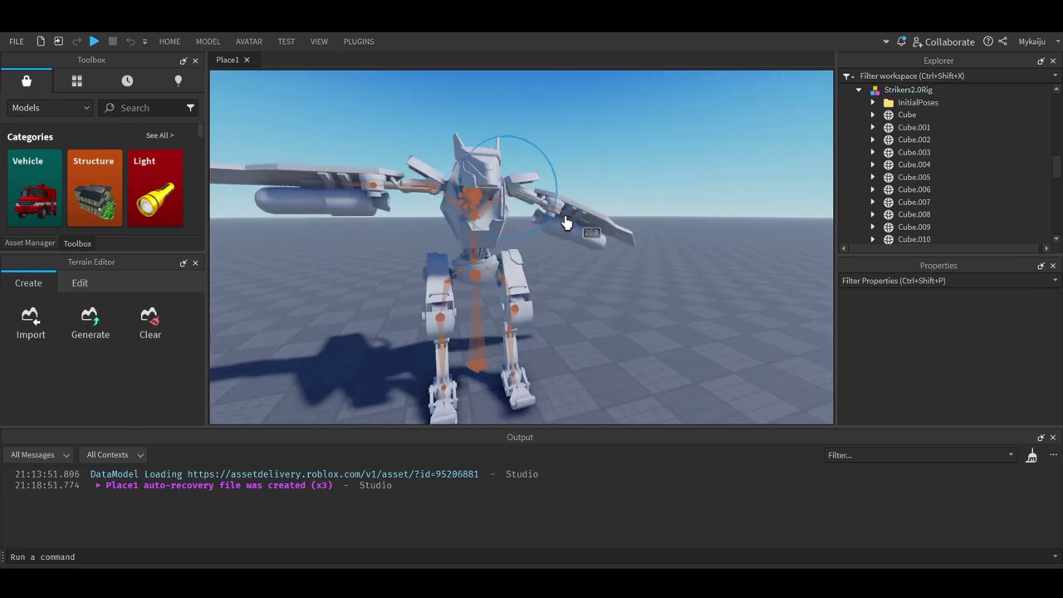
{"action": "left_click_drag", "start_coordinate": [565, 223], "coordinate": [548, 256]}
{"action": "left_click", "coordinate": [434, 189]}
{"action": "left_click_drag", "start_coordinate": [490, 158], "coordinate": [504, 183]}
{"action": "scroll", "coordinate": [503, 249], "scroll_direction": "down", "scroll_amount": 3}
Step: Rotate the base bone between the feet of Strikers2.0Rig in local space to turn the whole robot
{"action": "left_click", "coordinate": [505, 366]}
{"action": "left_click_drag", "start_coordinate": [474, 379], "coordinate": [532, 303]}
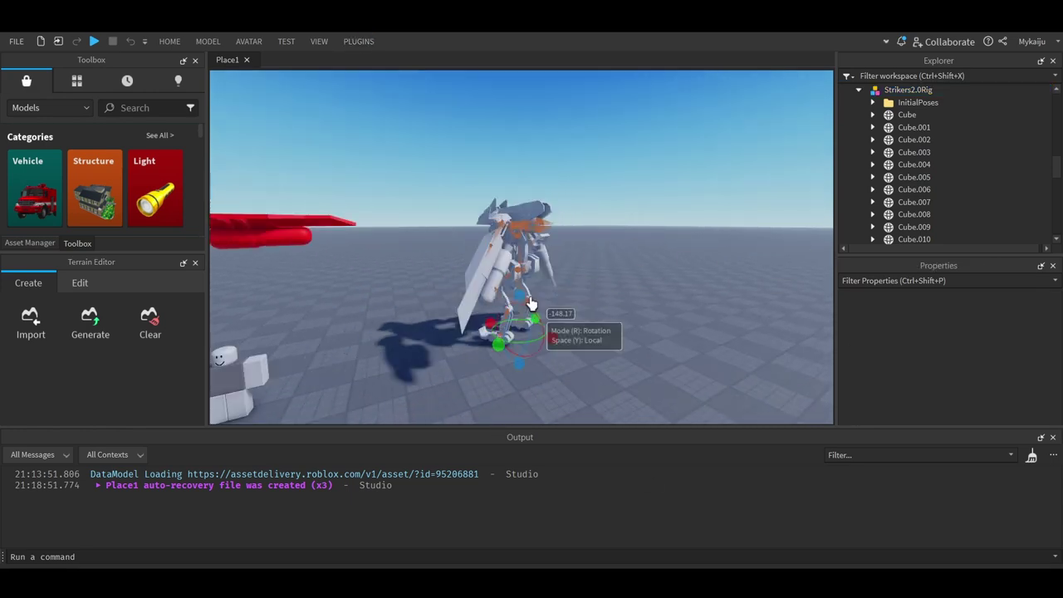
{"action": "right_click_drag", "start_coordinate": [532, 303], "coordinate": [508, 410]}
{"action": "scroll", "coordinate": [593, 330], "scroll_direction": "up", "scroll_amount": 3}
{"action": "left_click", "coordinate": [593, 330]}
{"action": "left_click_drag", "start_coordinate": [573, 320], "coordinate": [517, 323]}
Step: Rotate an upper-body bone of Strikers2.0Rig in local space and view the resulting pose from several angles
{"action": "scroll", "coordinate": [553, 322], "scroll_direction": "up", "scroll_amount": 3}
{"action": "right_click_drag", "start_coordinate": [518, 323], "coordinate": [505, 228]}
{"action": "scroll", "coordinate": [505, 228], "scroll_direction": "up", "scroll_amount": 4}
{"action": "scroll", "coordinate": [506, 228], "scroll_direction": "down", "scroll_amount": 3}
{"action": "left_click_drag", "start_coordinate": [506, 282], "coordinate": [515, 316]}
{"action": "right_click_drag", "start_coordinate": [515, 315], "coordinate": [675, 275]}
{"action": "scroll", "coordinate": [674, 275], "scroll_direction": "up", "scroll_amount": 5}
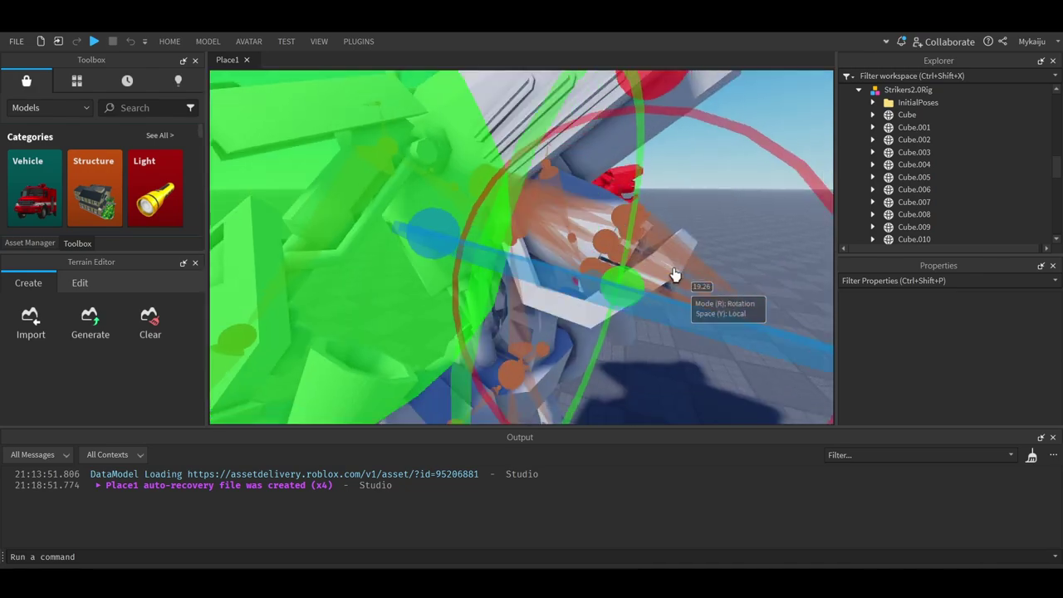
{"action": "scroll", "coordinate": [674, 275], "scroll_direction": "down", "scroll_amount": 8}
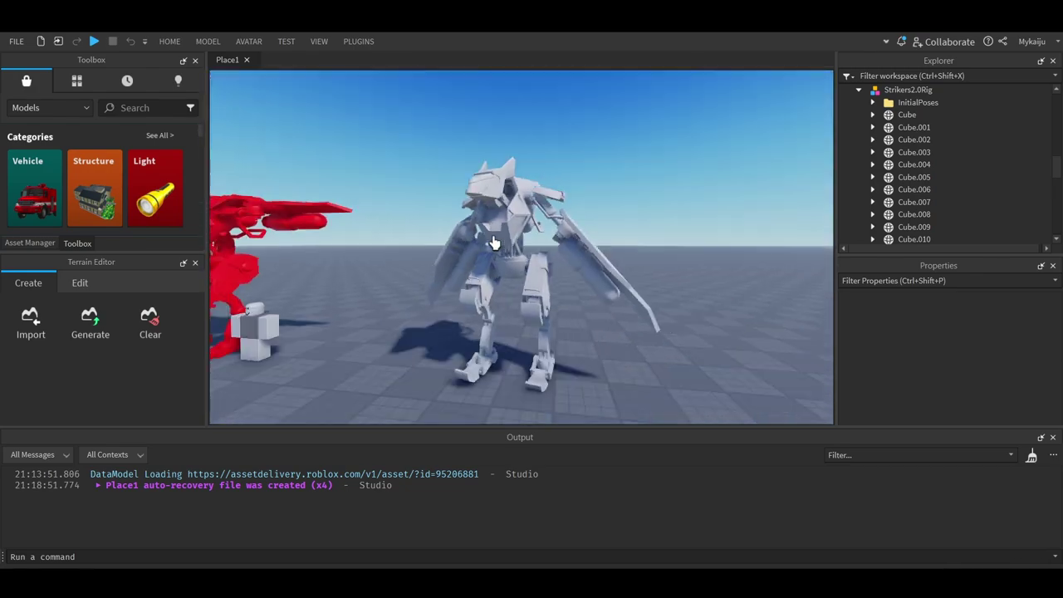